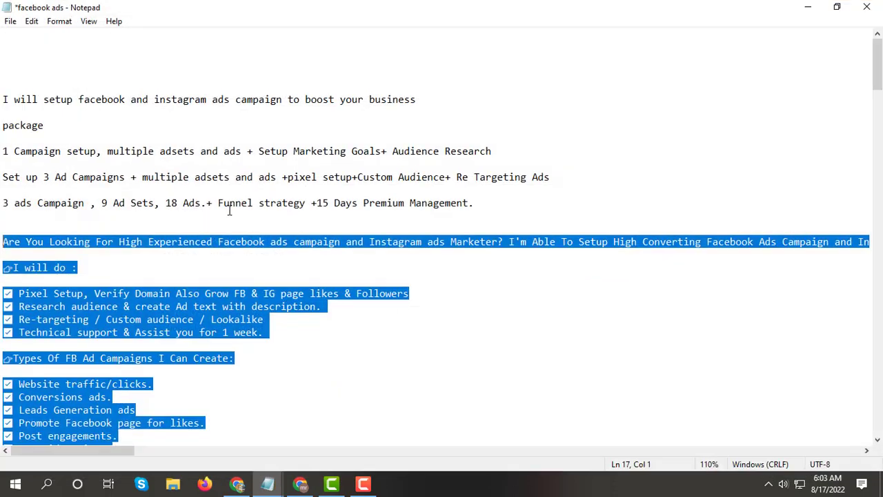
Step: Copy "setup facebook and instagram ads campaign to boost your business" from the Notepad notes into the Fiverr gig title
left_click(53, 82)
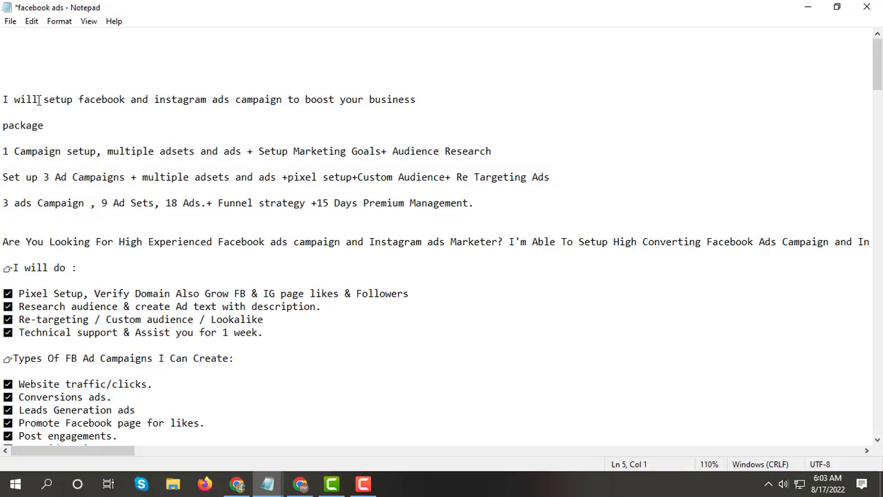
left_click_drag(43, 99, 124, 113)
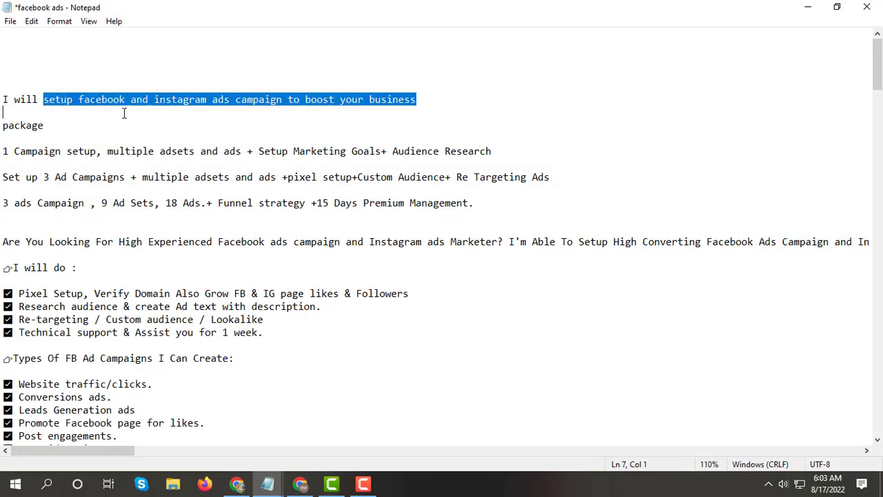
right_click(334, 118)
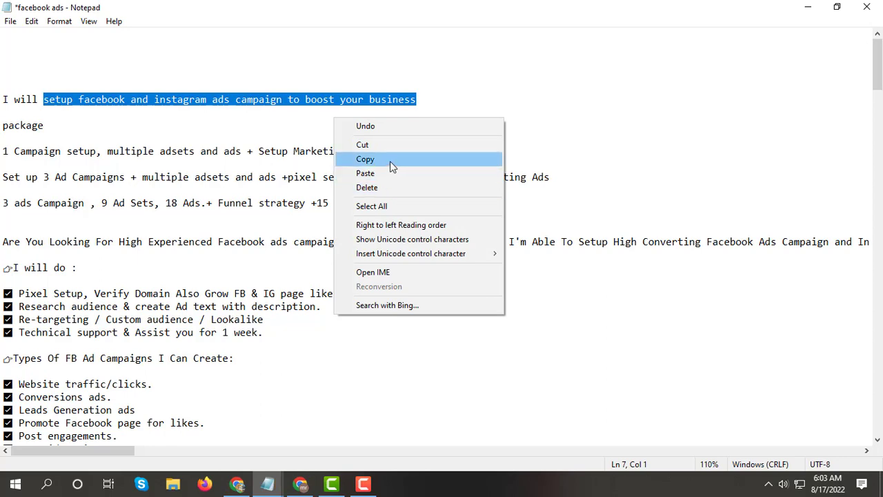
left_click(390, 160)
left_click(237, 483)
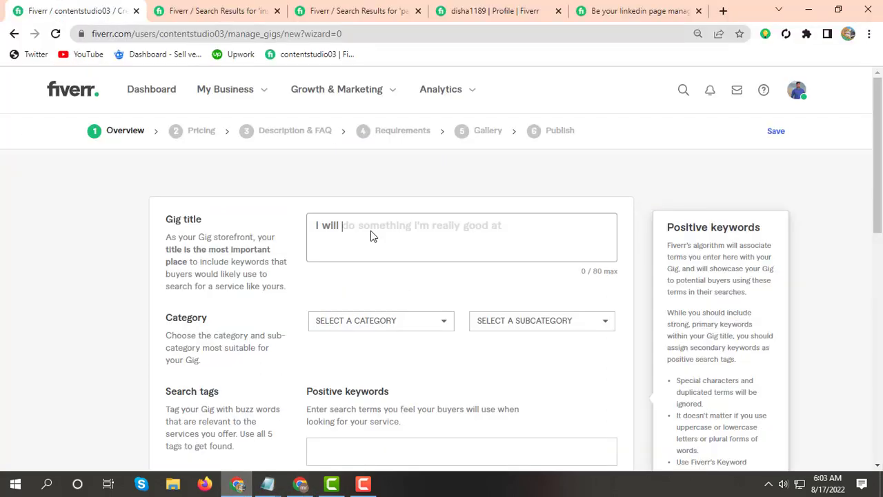
left_click(371, 236)
key("ctrl+v")
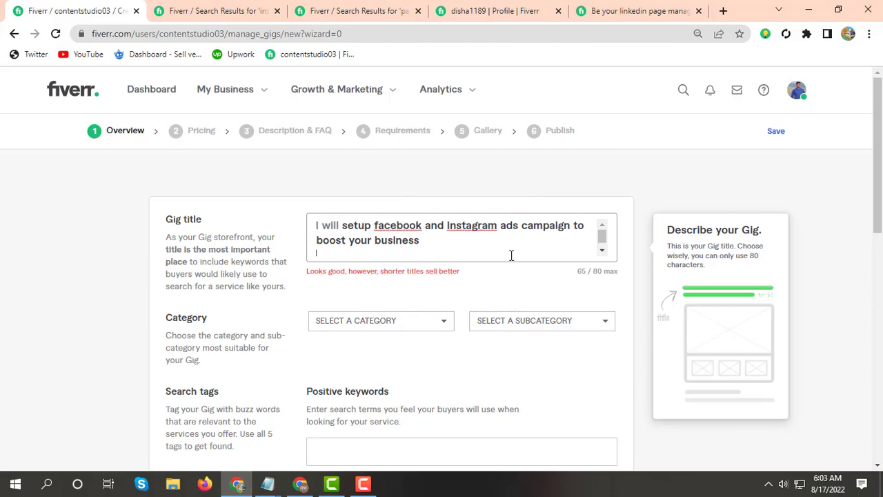
Step: Correct the spelling of "facebook" and "instagram" in the gig title to the capitalized "Facebook" and "Instagram"
right_click(406, 225)
left_click(421, 248)
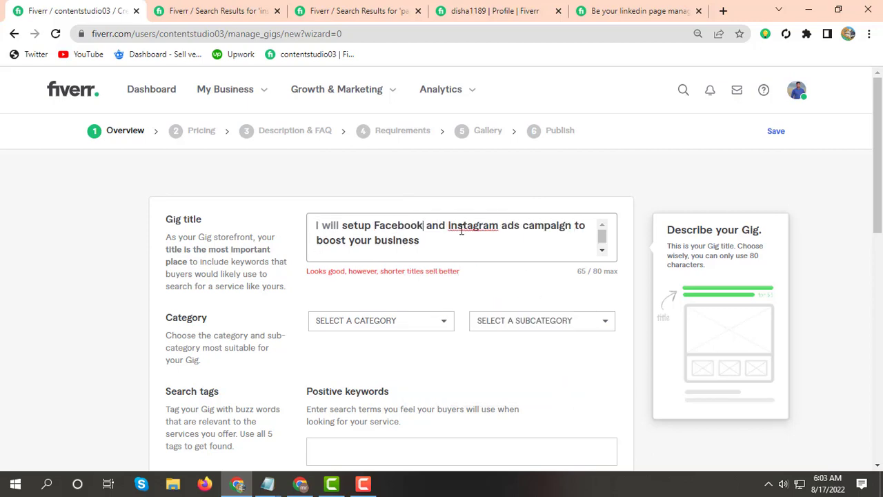
right_click(462, 231)
left_click(499, 238)
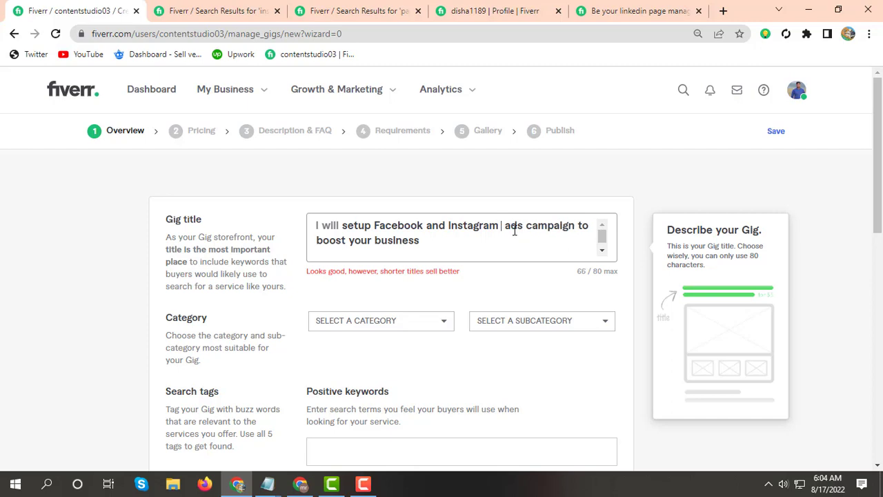
Step: Insert the word "shopify" between "Instagram" and "ads" in the gig title
type("shop")
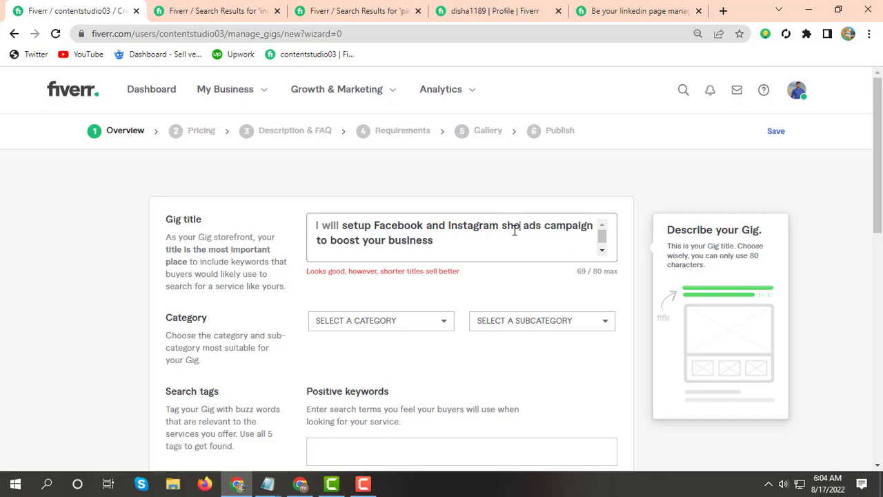
key("BackSpace")
type("pl")
type("fy")
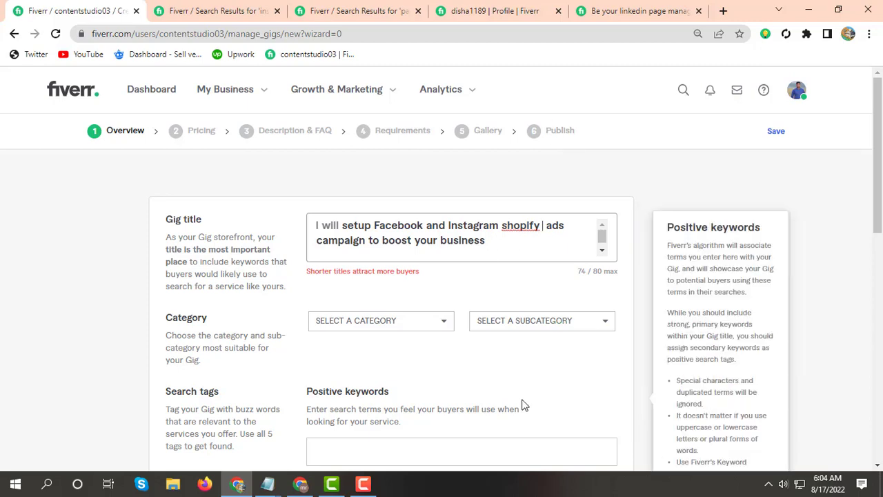
right_click(529, 230)
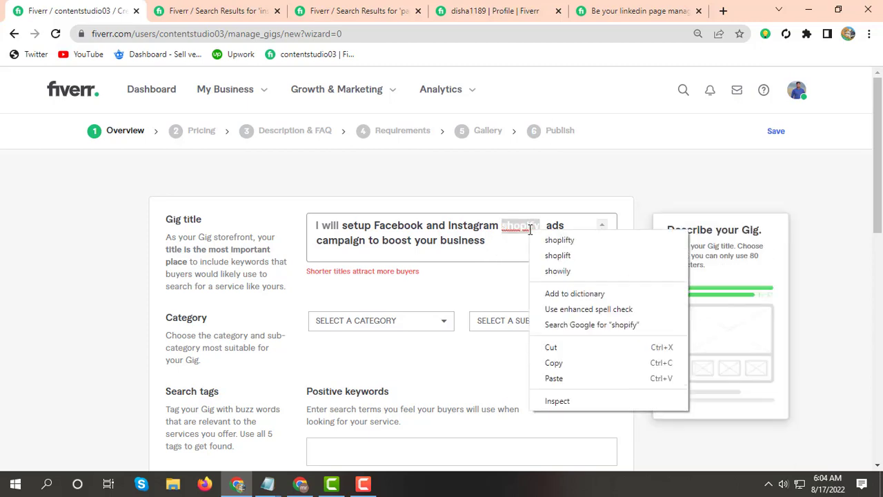
left_click(496, 244)
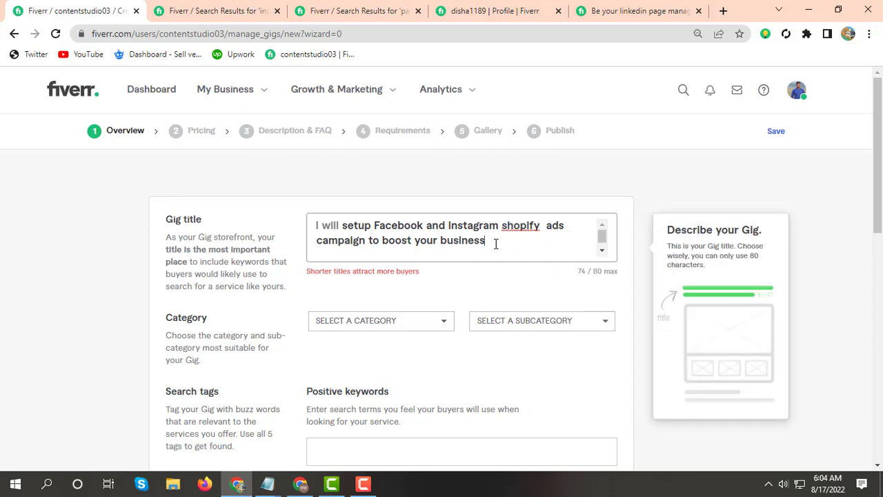
Step: Set the gig category to Digital Marketing and the subcategory to Social Media Advertising
scroll(455, 290, "down", 1)
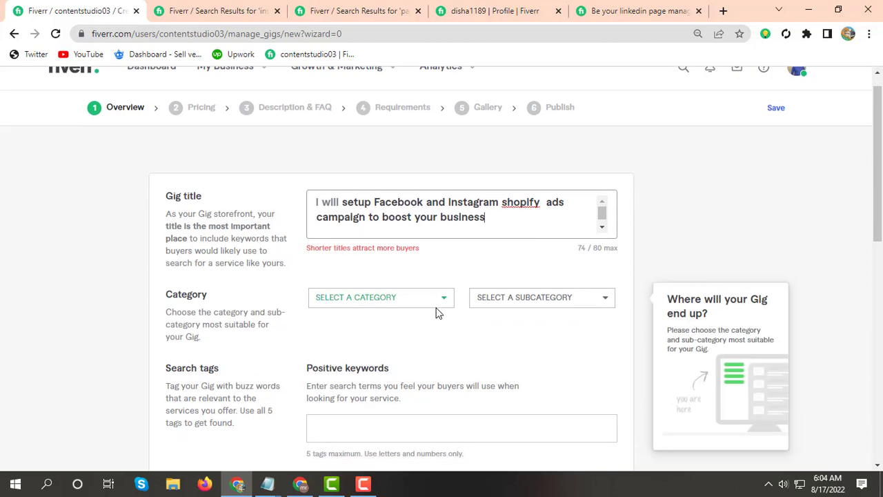
left_click(417, 257)
left_click(361, 291)
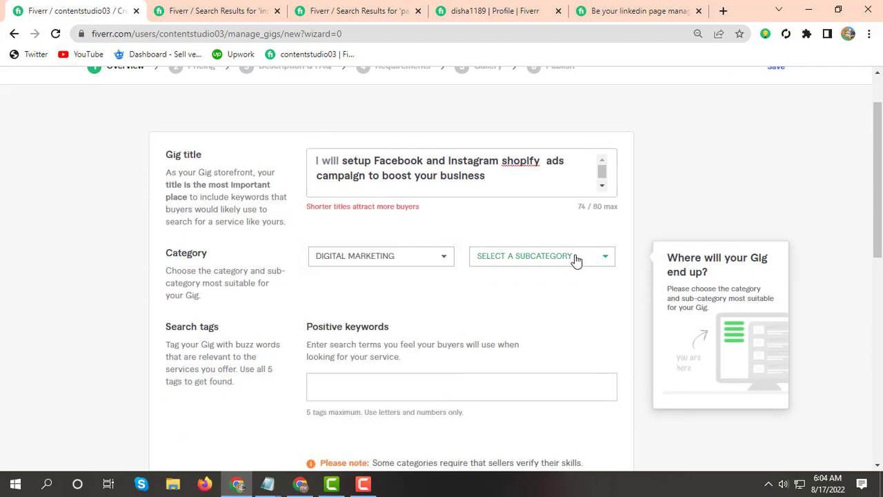
left_click(575, 258)
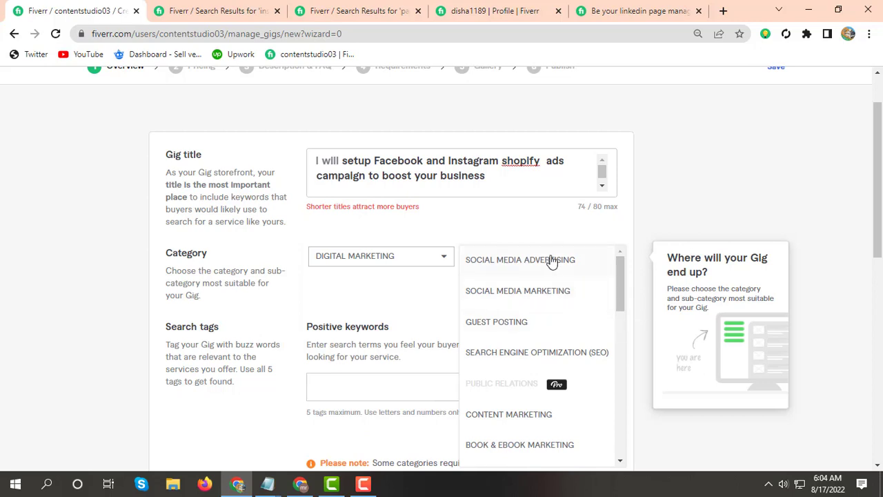
left_click(551, 259)
Step: Set the service type to Ads Setup & Management and select Facebook and Instagram as the supported platforms
left_click(425, 341)
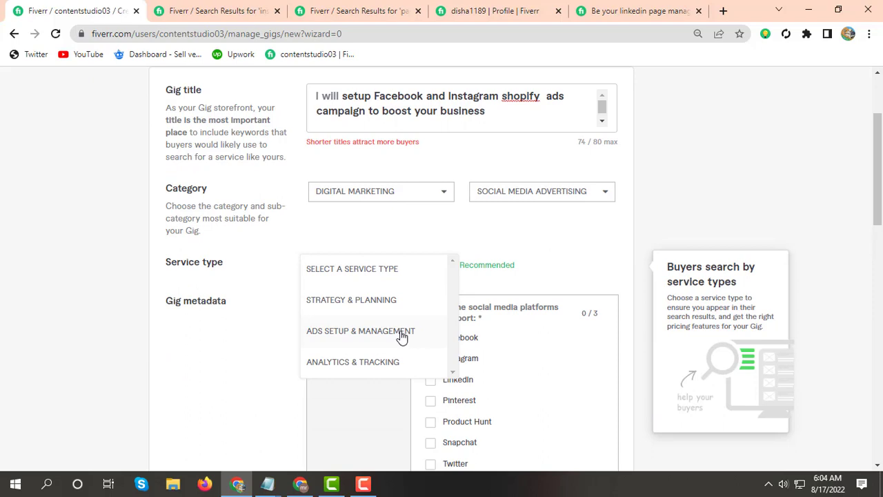
left_click(400, 337)
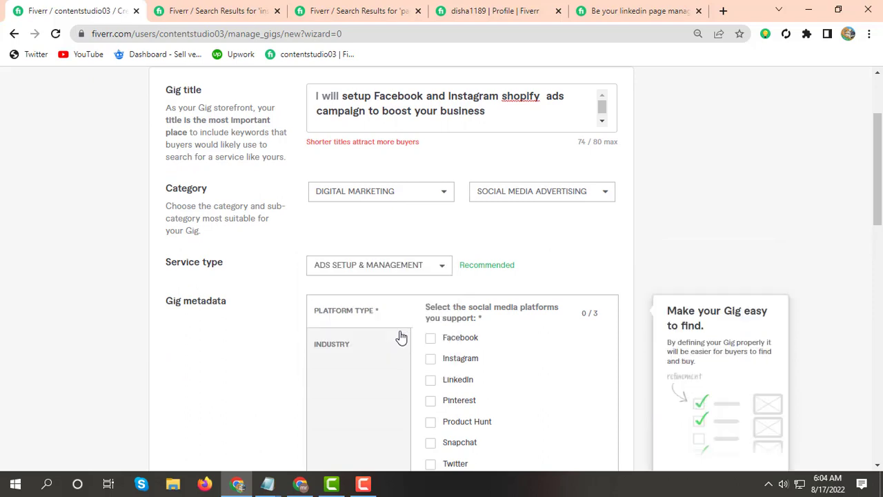
left_click(462, 341)
left_click(441, 358)
scroll(441, 359, "down", 1)
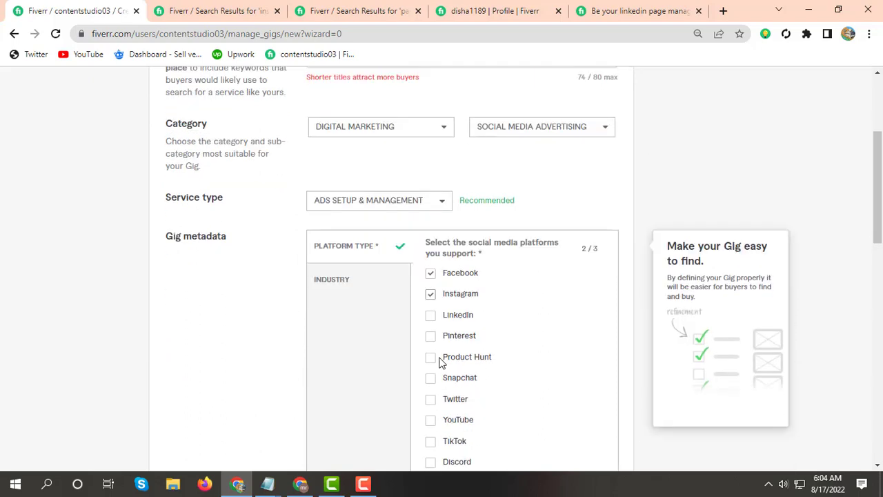
scroll(442, 362, "down", 2)
scroll(469, 373, "up", 4)
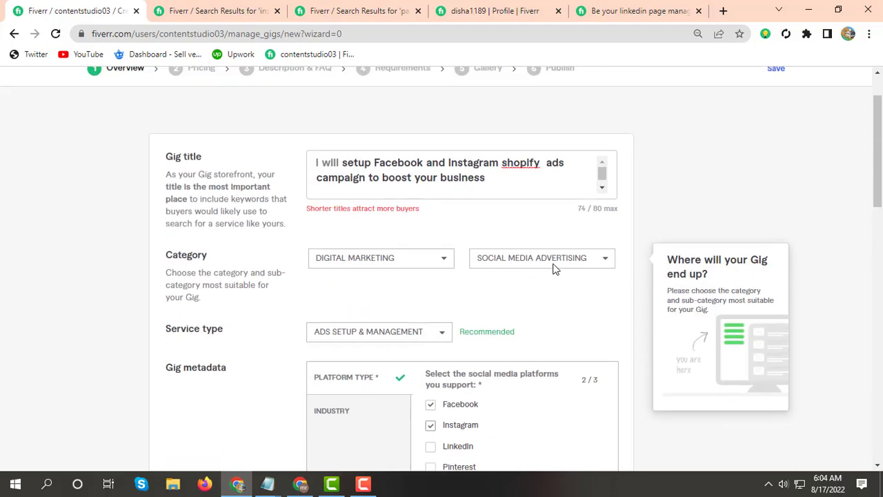
Step: Set the industry of expertise in the gig metadata to Beauty & cosmetics
scroll(552, 268, "down", 2)
left_click(355, 279)
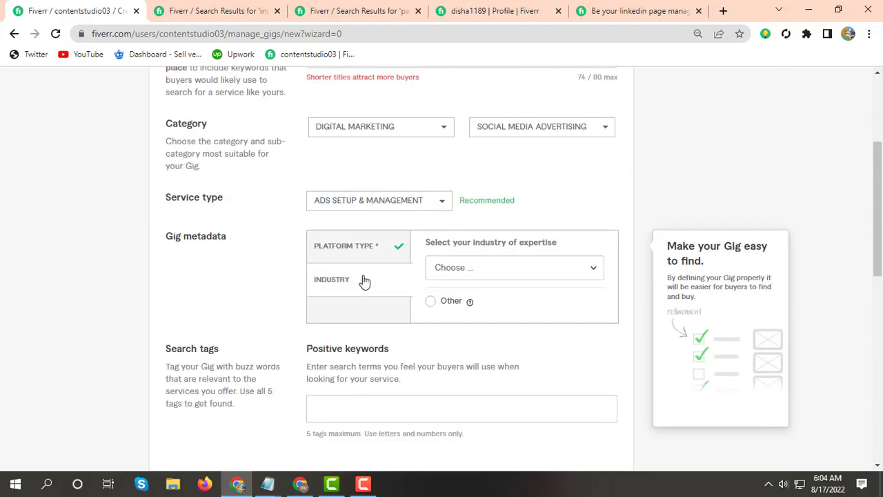
left_click(483, 277)
scroll(521, 355, "down", 1)
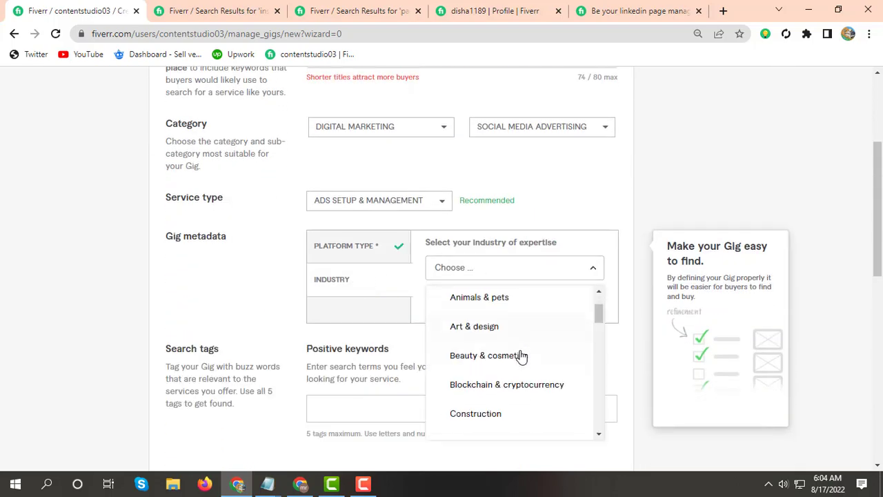
scroll(522, 359, "down", 1)
scroll(521, 362, "up", 2)
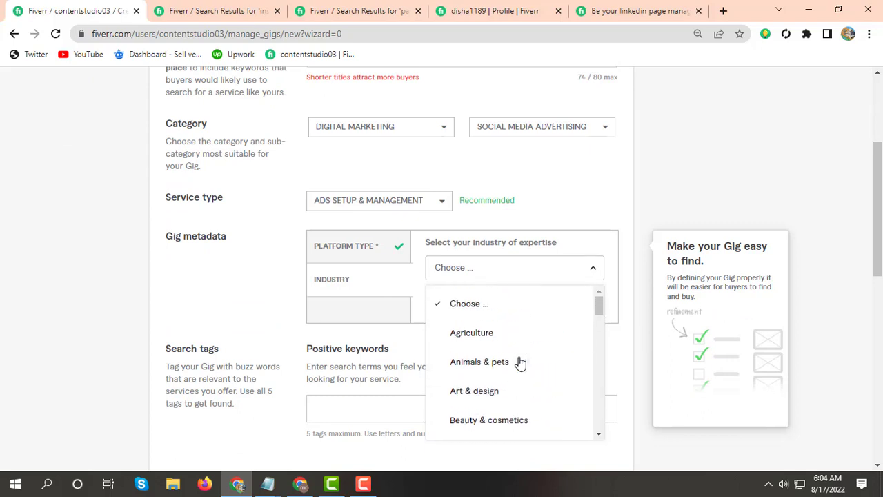
scroll(521, 362, "down", 1)
scroll(519, 364, "down", 1)
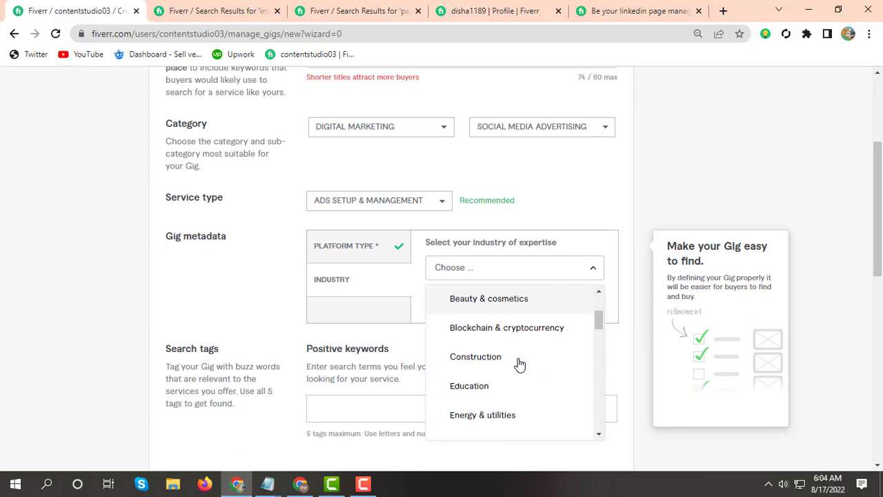
left_click(494, 297)
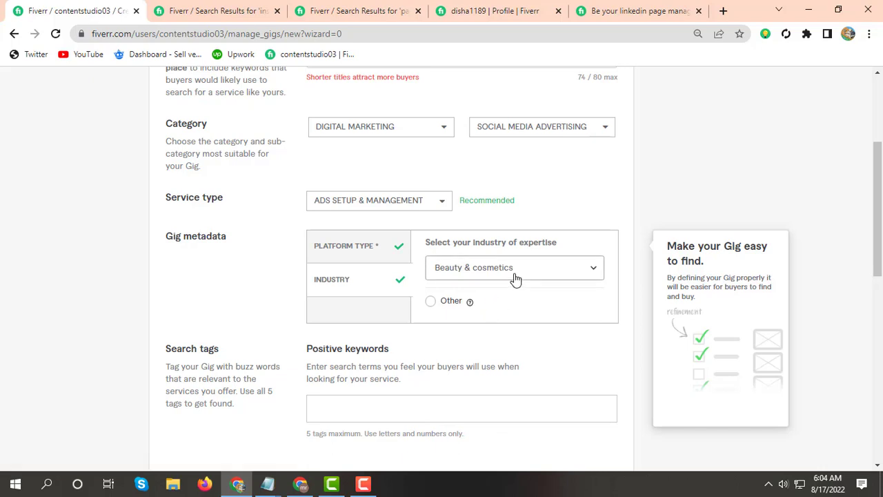
Step: Look through the other available industries of expertise without changing the selection
left_click(515, 276)
scroll(512, 395, "down", 3)
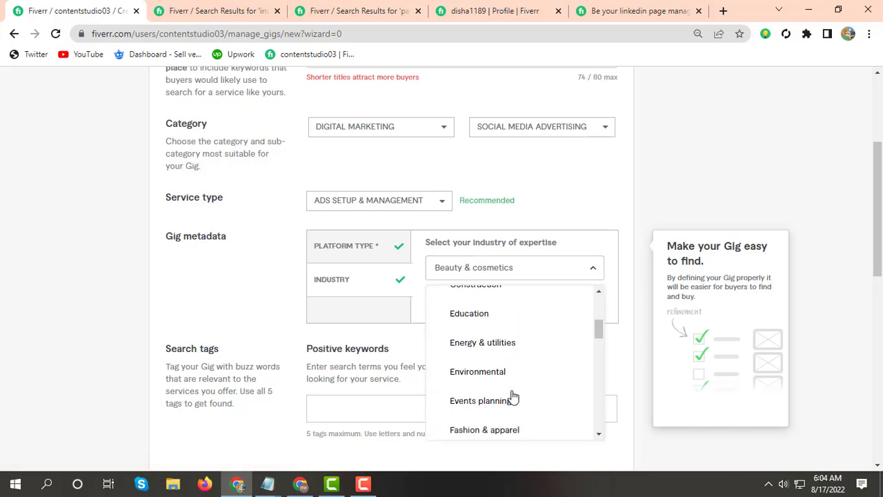
scroll(513, 397, "up", 1)
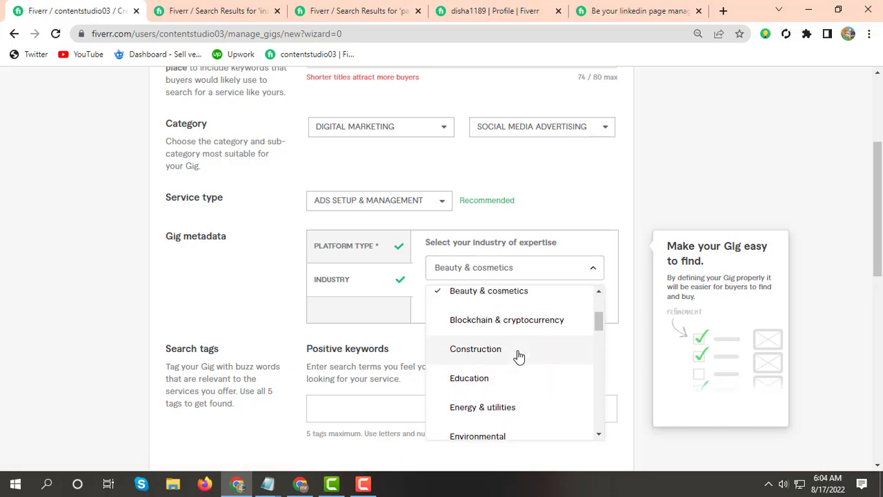
scroll(519, 356, "down", 2)
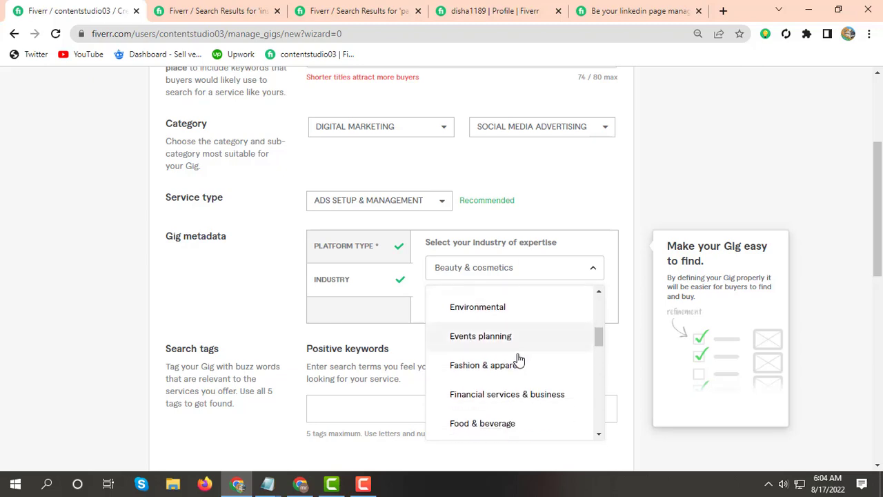
scroll(572, 391, "down", 2)
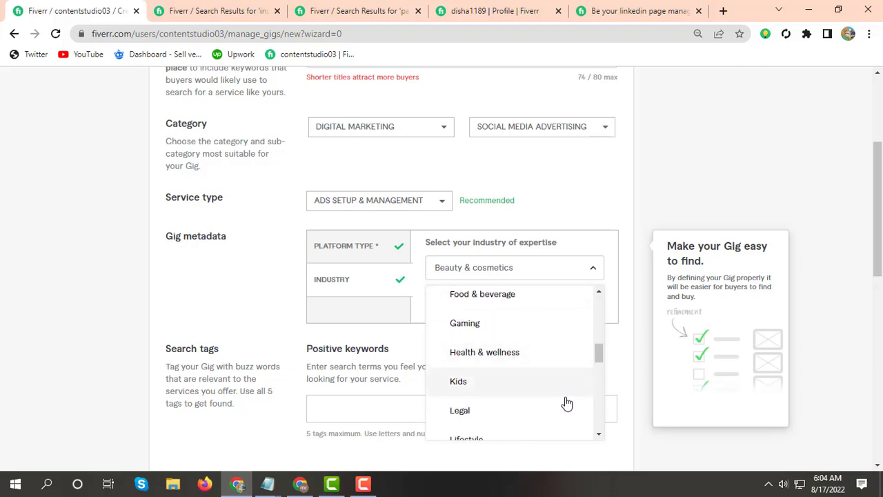
scroll(565, 403, "down", 1)
scroll(536, 404, "down", 2)
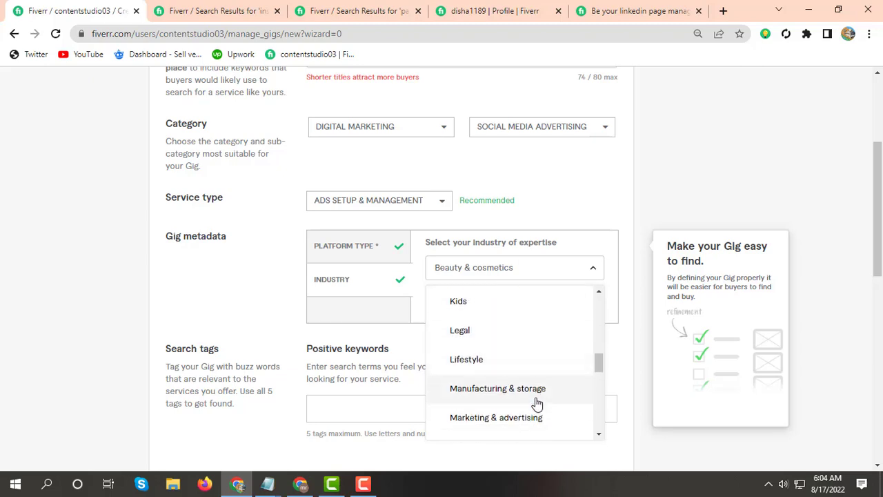
scroll(536, 406, "down", 3)
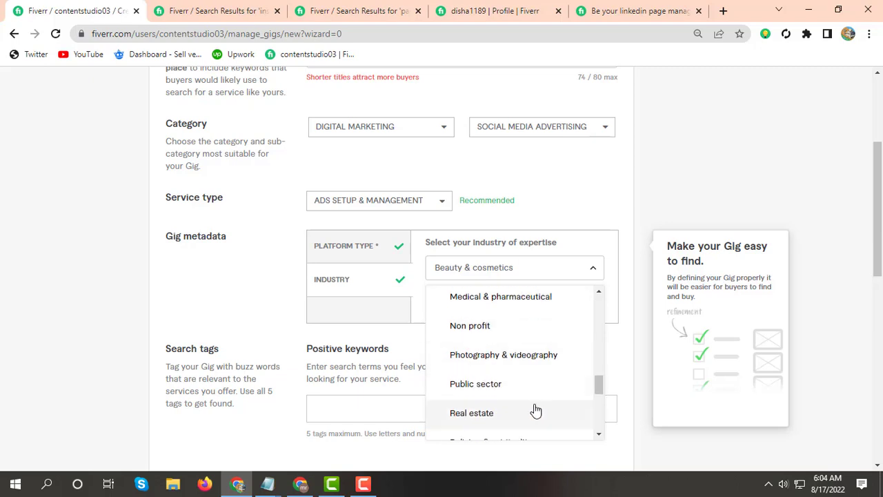
scroll(530, 425, "down", 3)
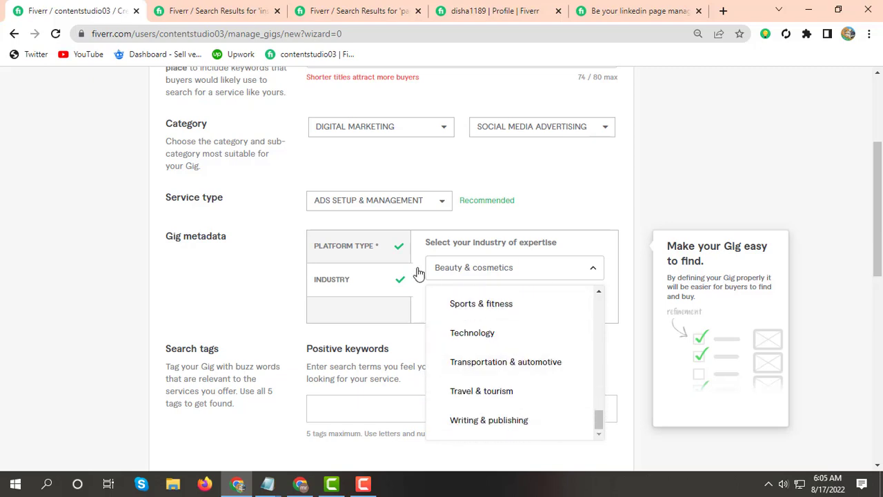
left_click(589, 205)
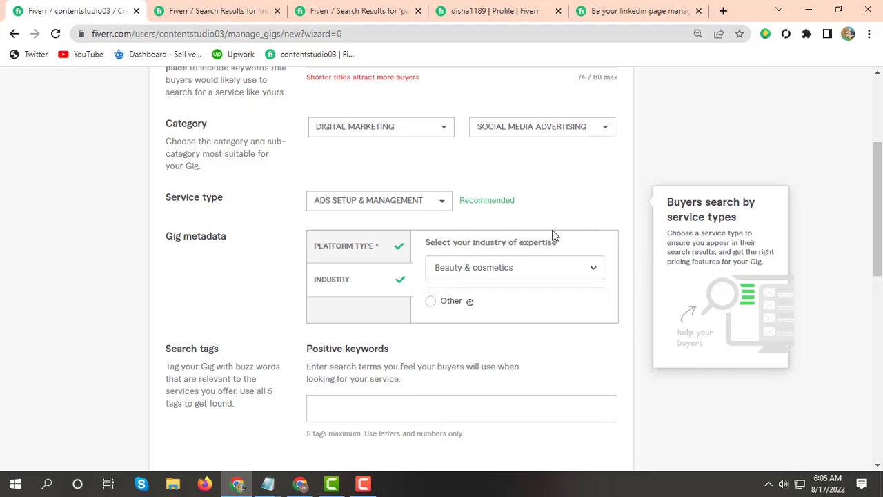
scroll(420, 324, "down", 3)
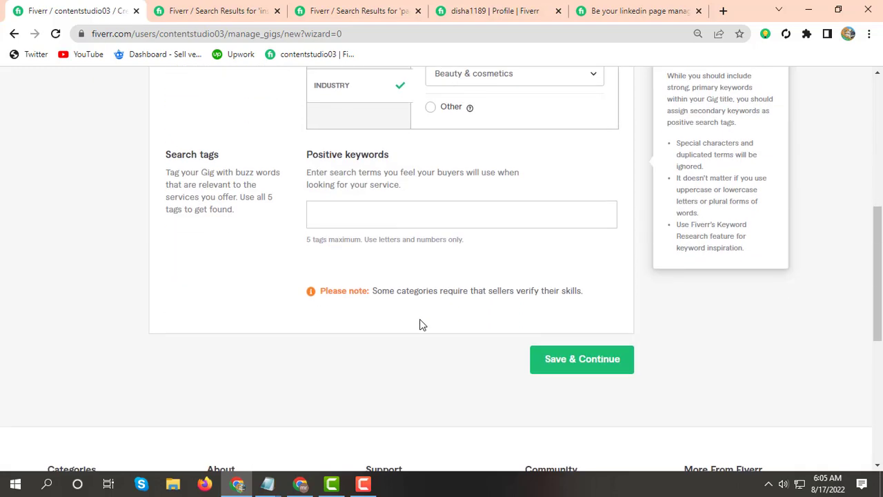
scroll(401, 288, "up", 2)
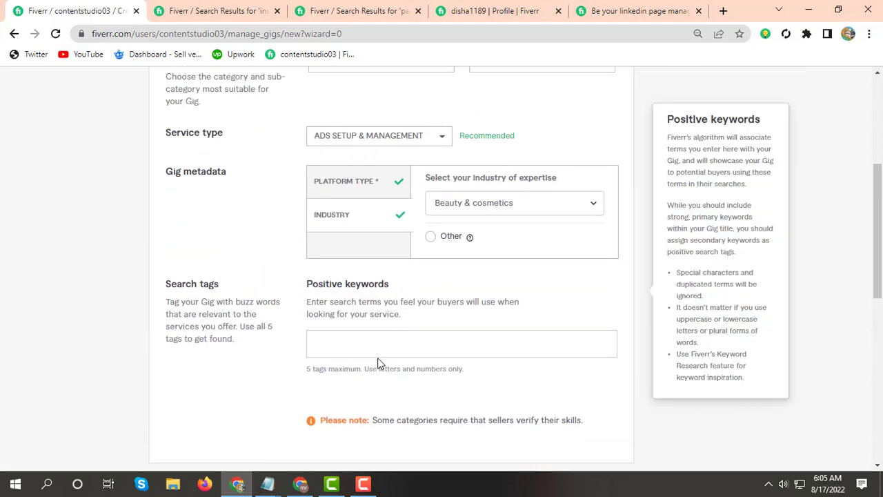
scroll(390, 349, "up", 2)
scroll(455, 176, "up", 3)
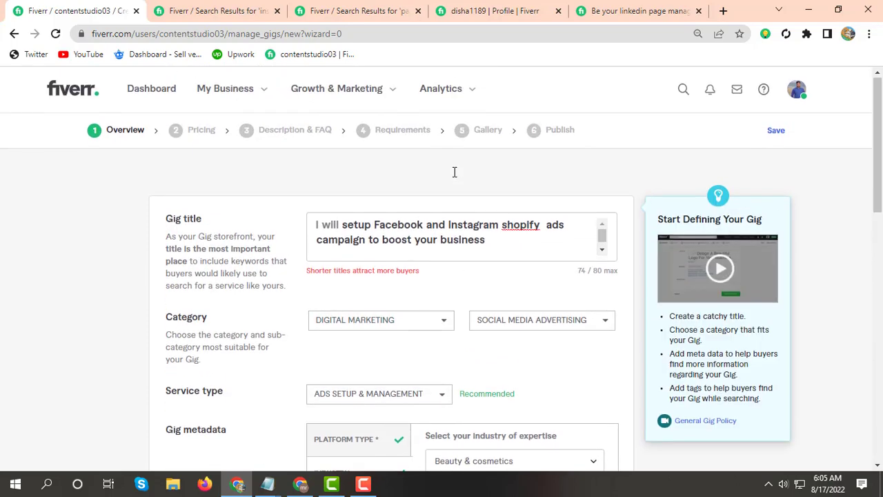
scroll(453, 172, "down", 1)
scroll(377, 243, "down", 4)
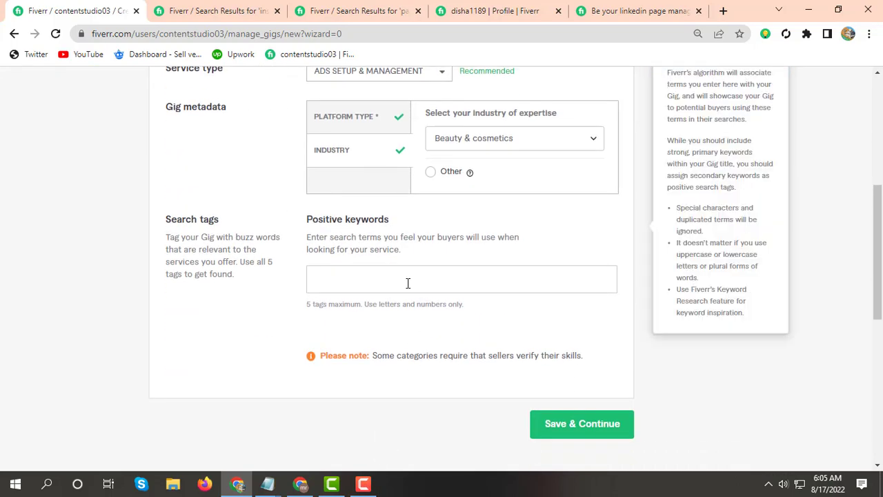
Step: Add "facebook ads" and "instagram ads" as positive keywords in the gig's search tags
left_click(408, 283)
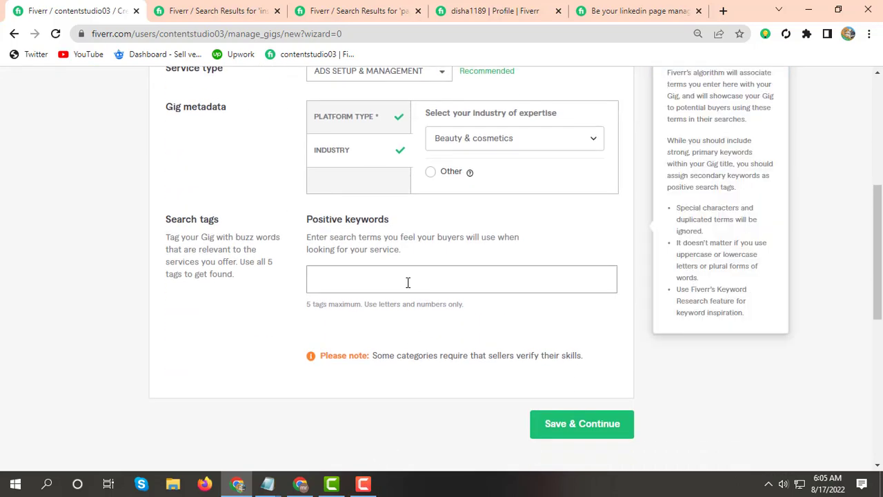
type("faceb")
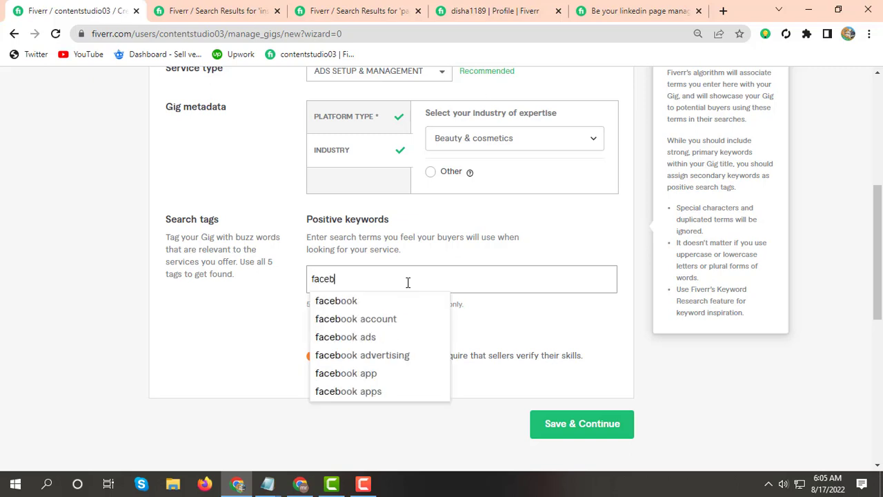
type("ook ads")
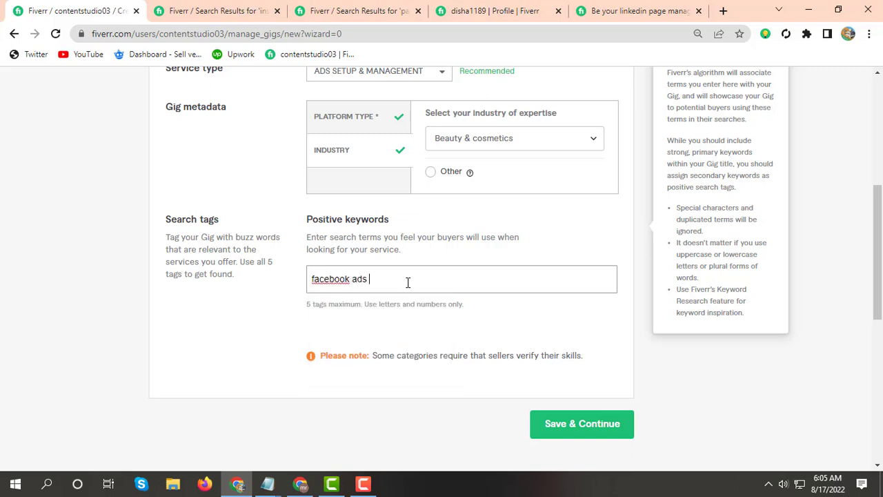
key("Return")
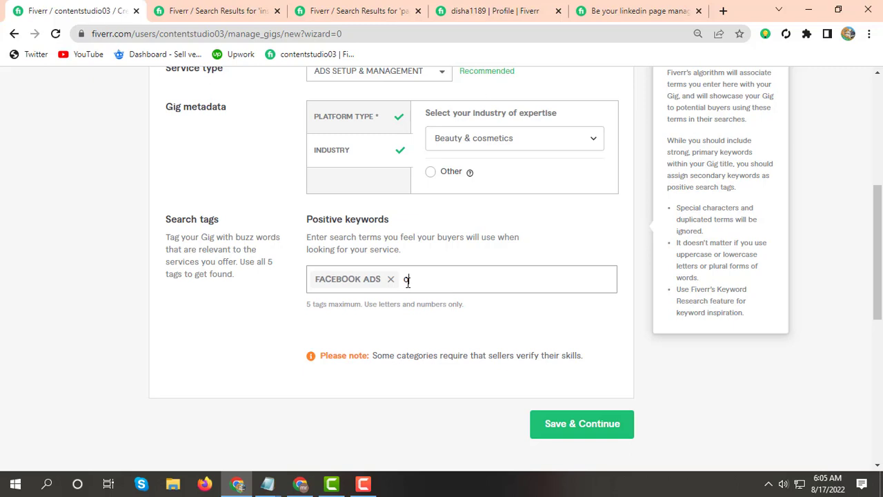
type("insta")
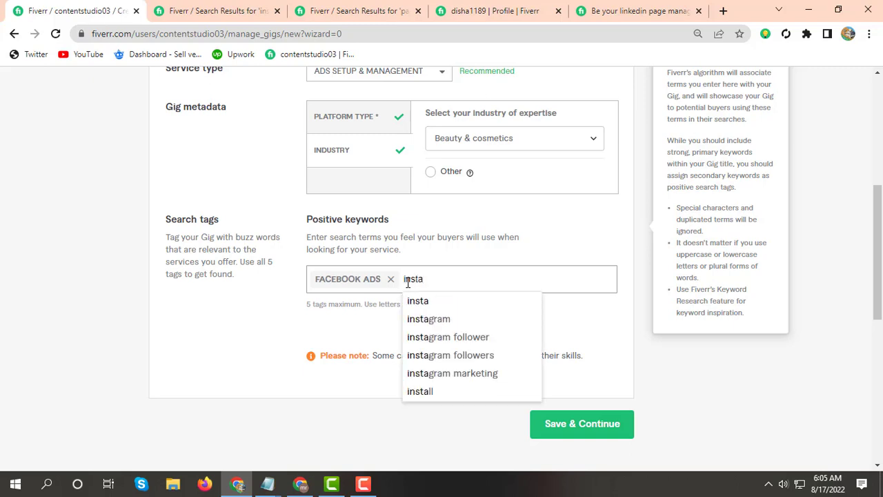
type("gram a")
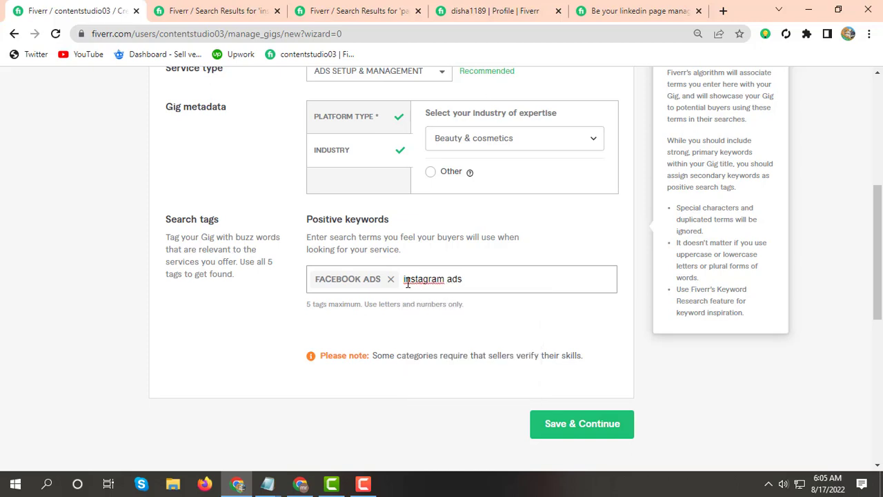
type("ds")
key("Return")
Step: Add "shopify ads" and "ads setup" to the gig's search tags
type("s")
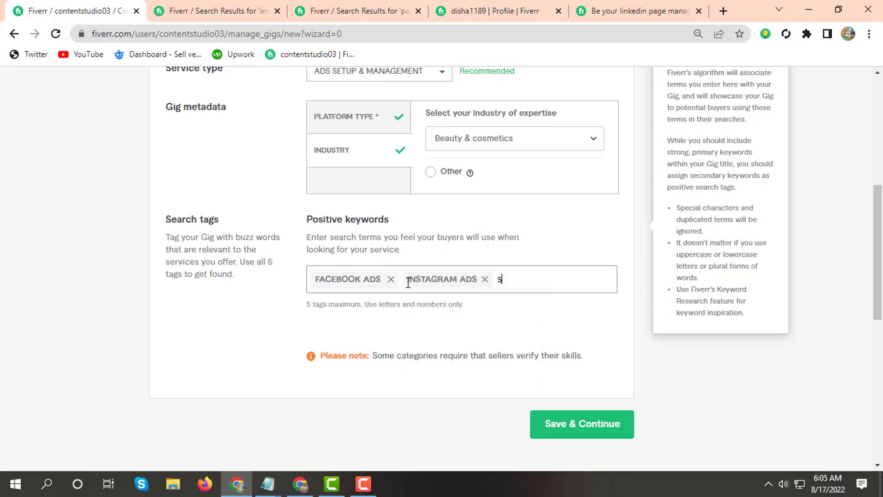
type("hop")
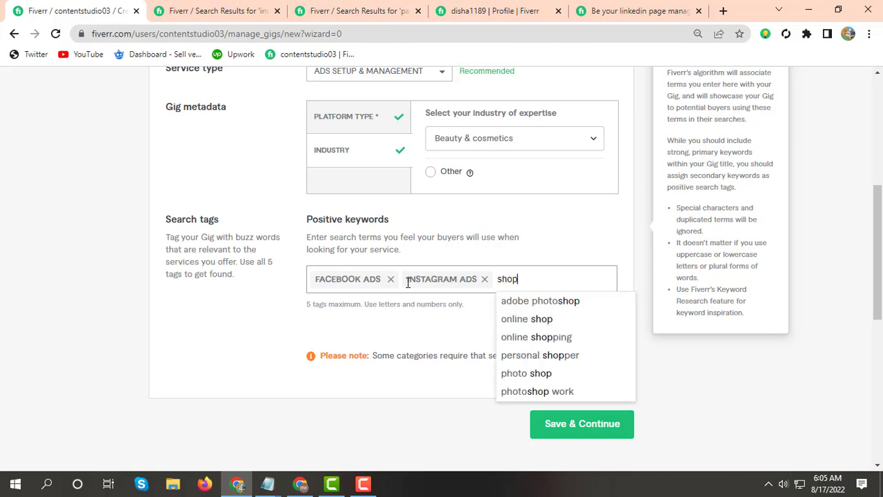
type("i")
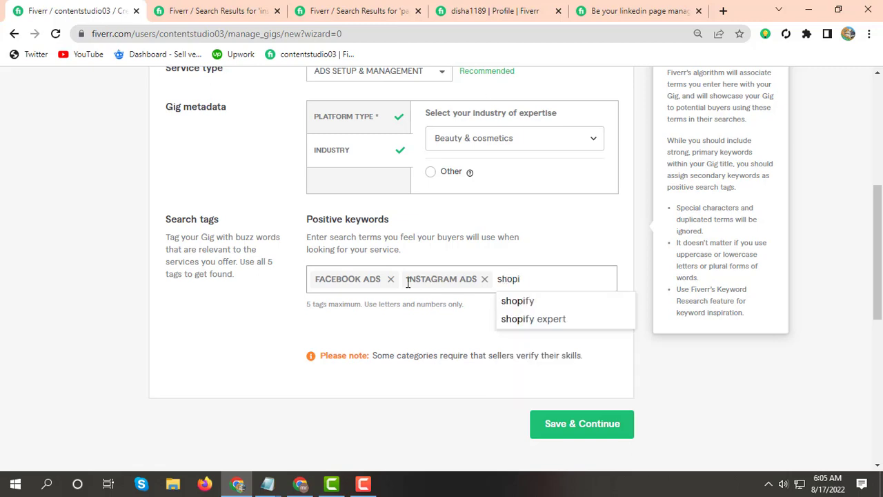
type("fy ")
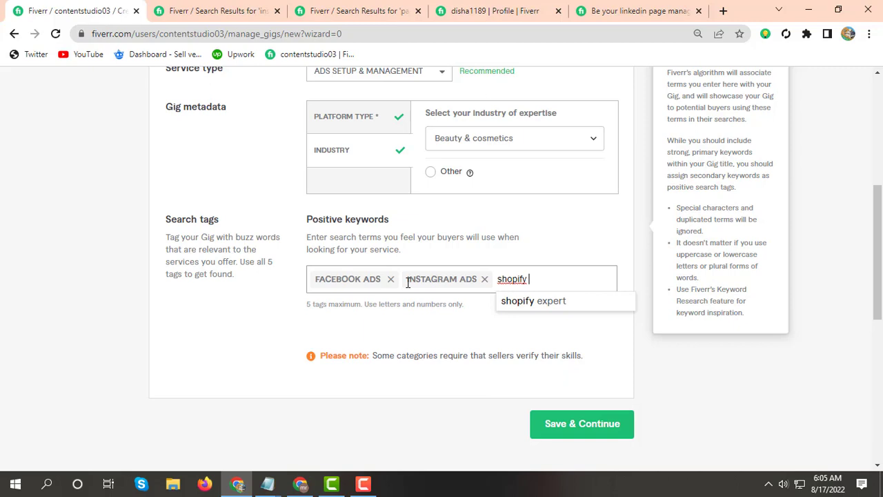
type("ads")
key("Return")
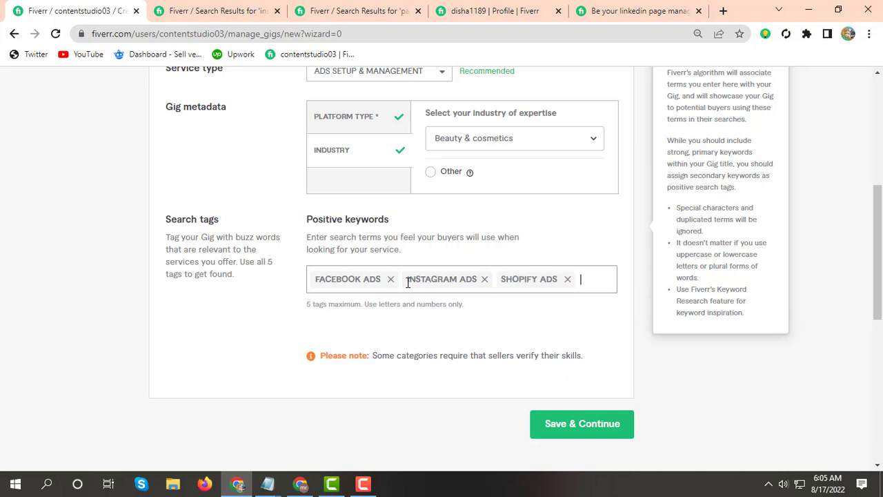
type("ads setu")
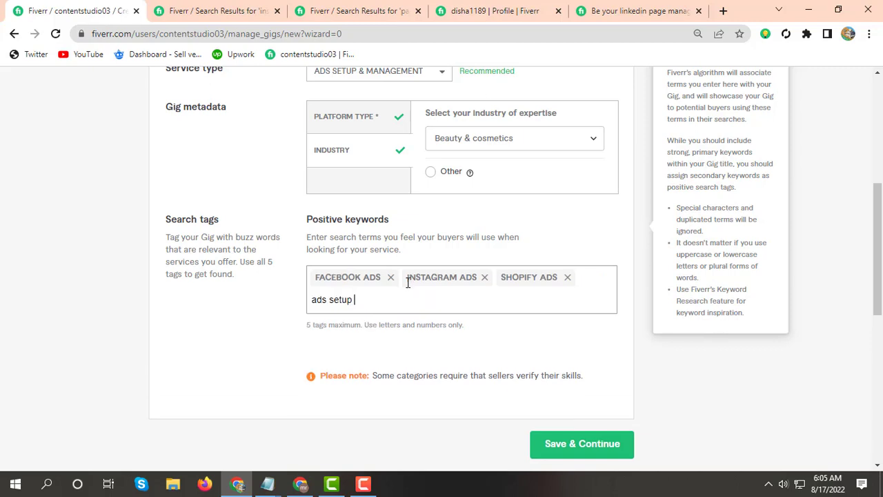
type("p")
key("Return")
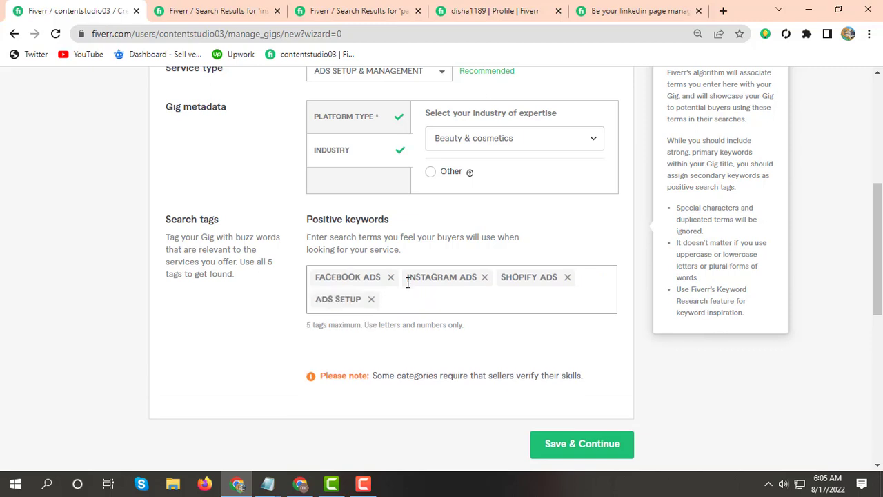
Step: Add the suggested keyword "camping" as the fifth search tag
scroll(408, 282, "up", 5)
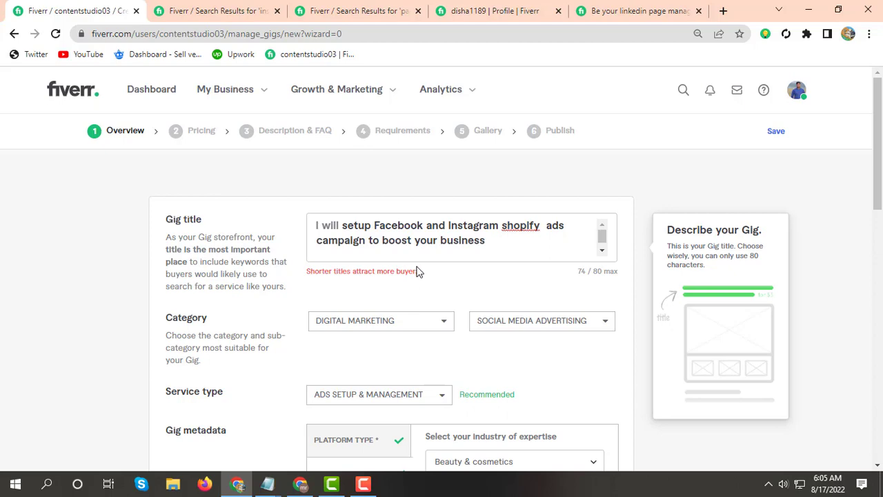
scroll(419, 289, "down", 4)
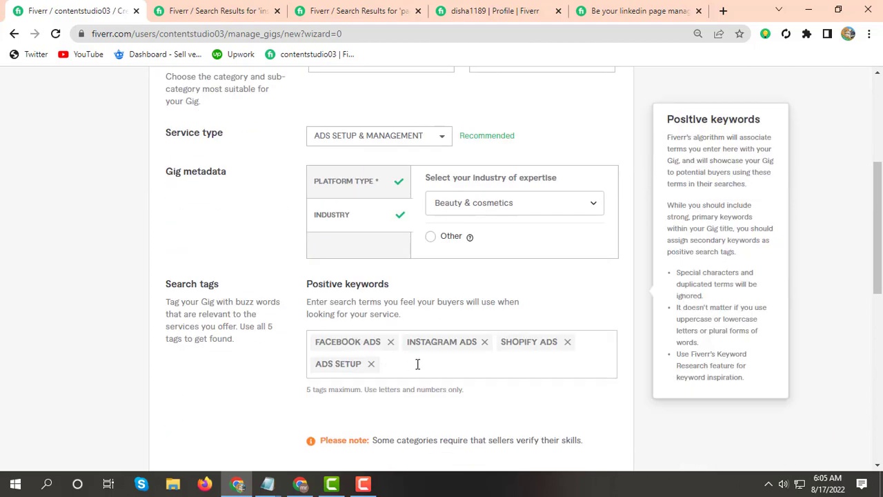
left_click(418, 364)
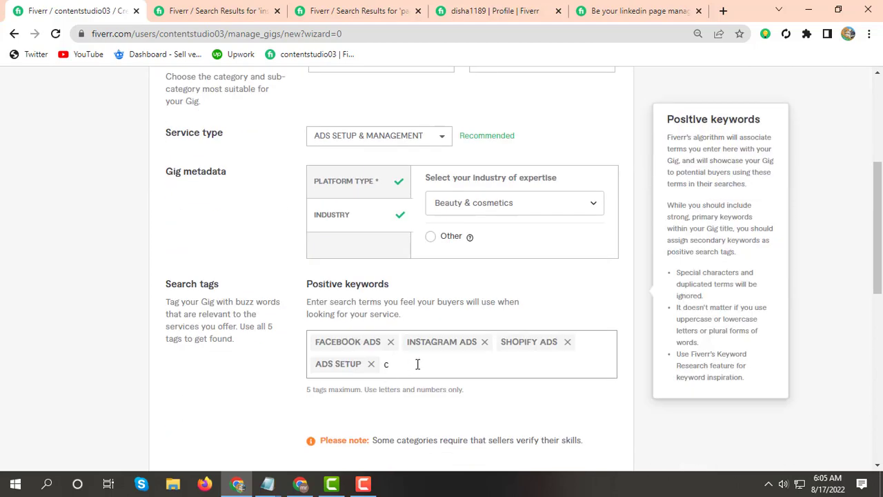
type("cam")
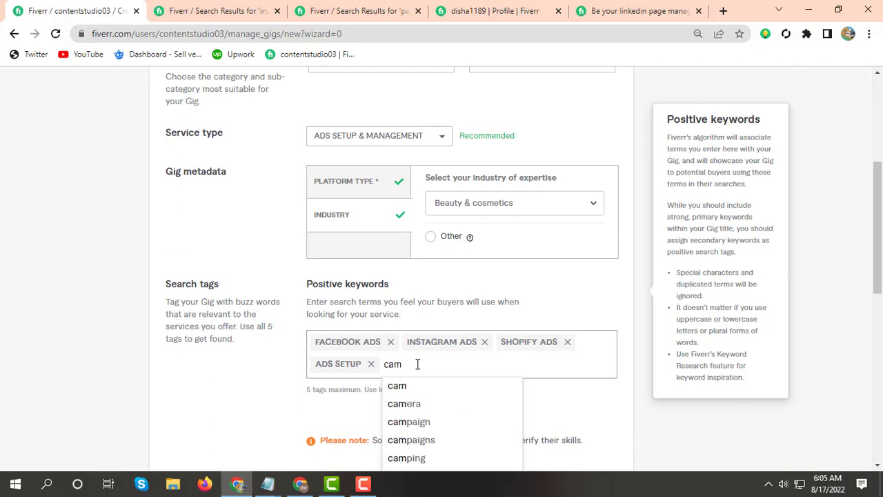
type("ping")
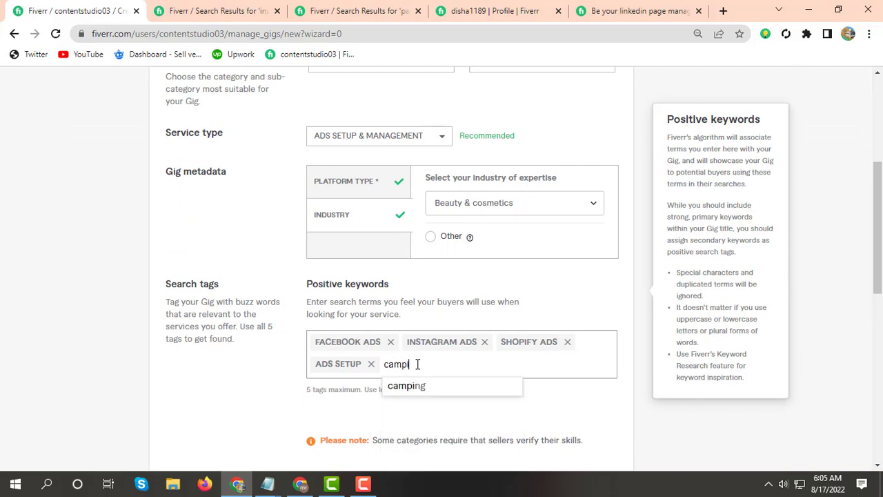
left_click(416, 386)
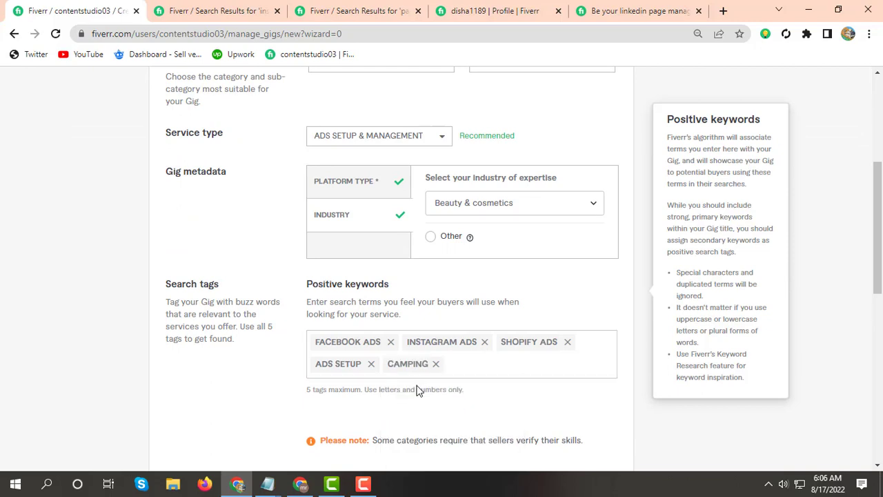
Step: Replace the "camping" search tag with the word "campaign" copied from the gig title
scroll(456, 376, "up", 3)
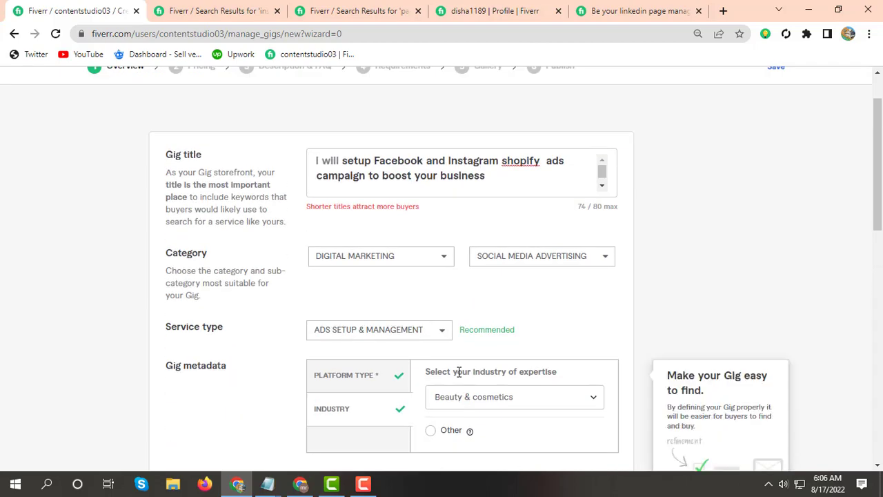
left_click_drag(368, 177, 316, 177)
right_click(332, 177)
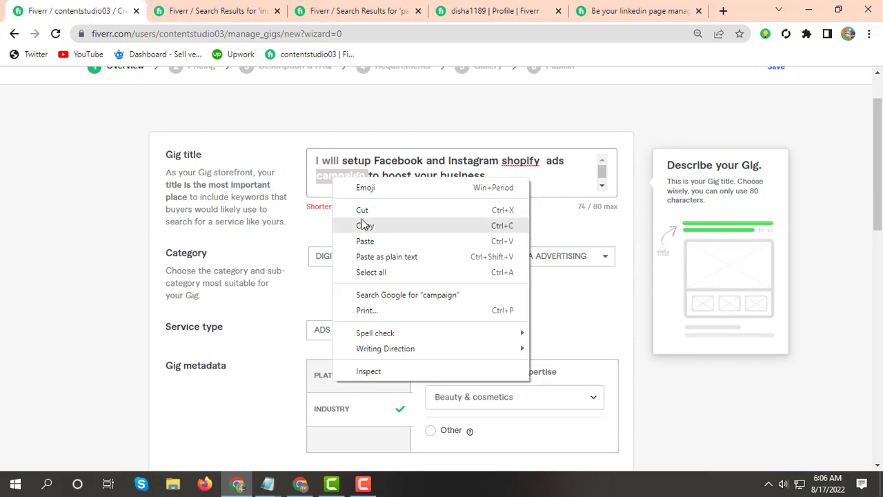
left_click(364, 225)
scroll(397, 423, "down", 4)
left_click(436, 299)
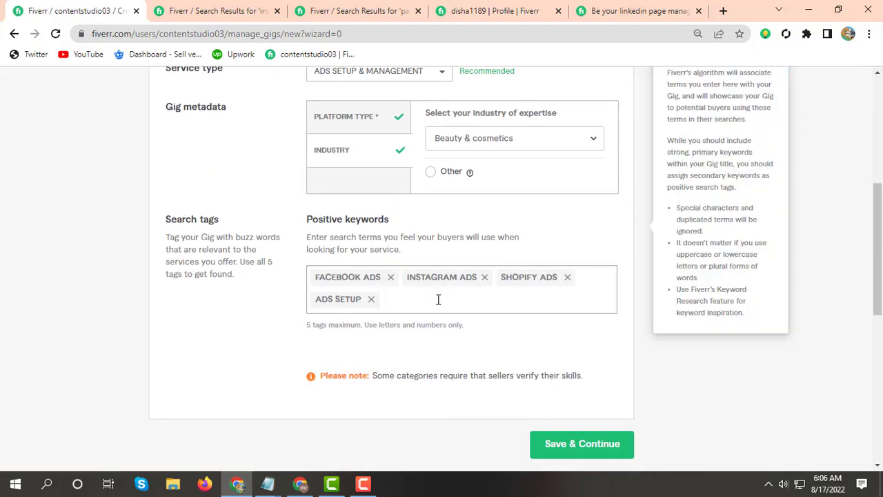
key("ctrl+v")
key("Return")
Step: Review the completed overview, save it and continue to the gig's pricing stage
scroll(476, 328, "up", 5)
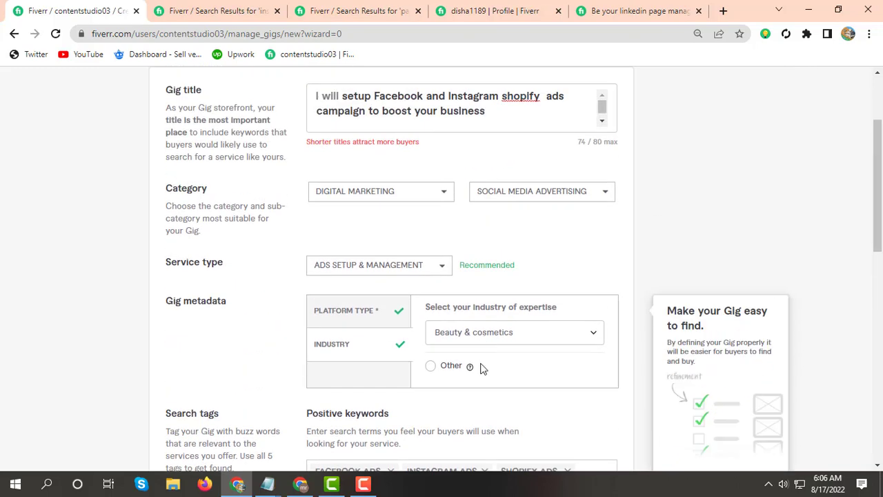
scroll(588, 331, "down", 5)
scroll(610, 399, "down", 3)
left_click(580, 255)
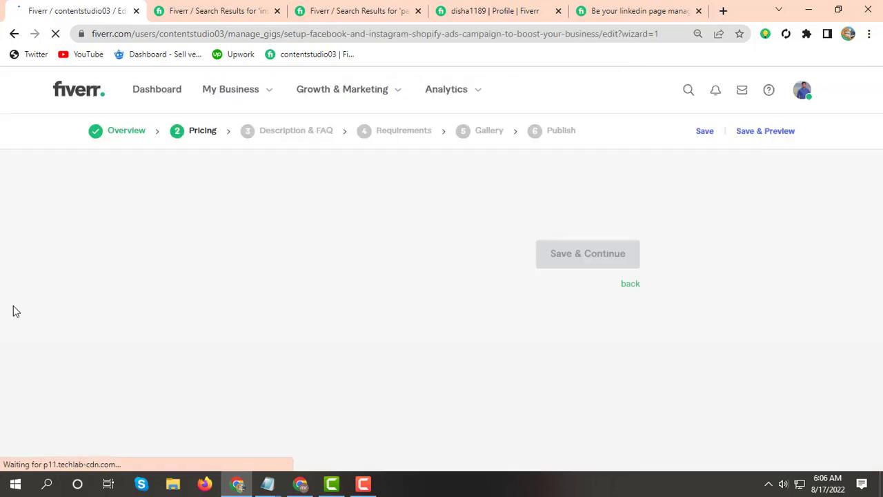
Step: Name the Basic package BASIC by copying its column heading into the package name
scroll(313, 239, "down", 1)
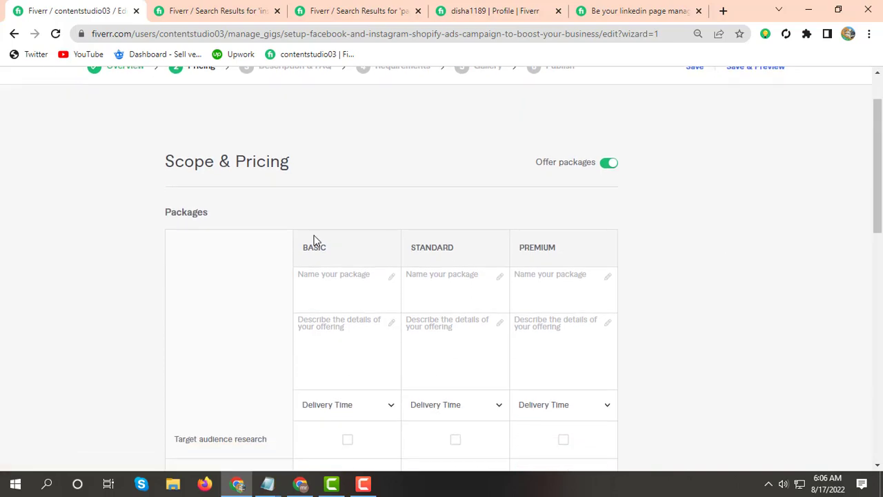
left_click(392, 270)
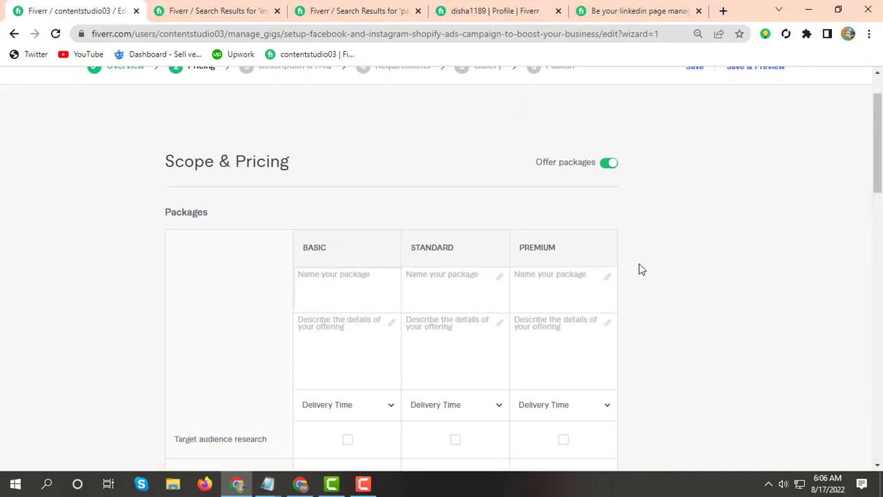
left_click(311, 283)
double_click(315, 247)
right_click(320, 245)
left_click(339, 249)
left_click(343, 276)
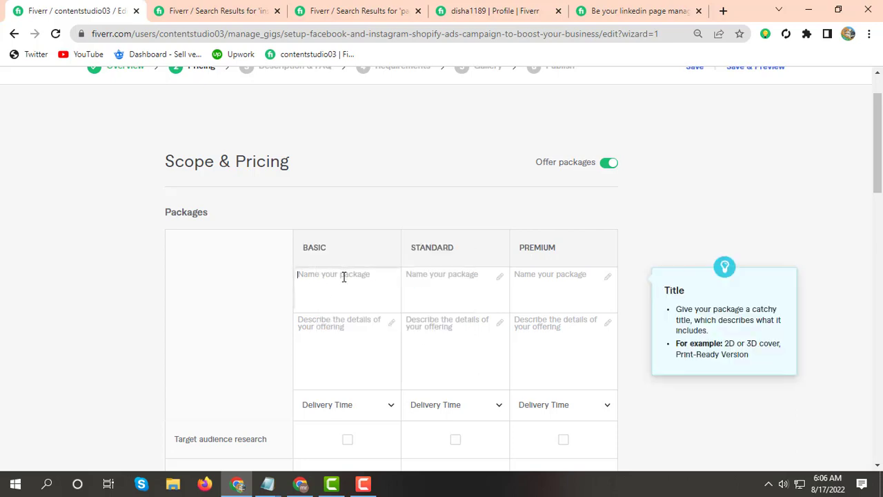
key("ctrl+v")
Step: Name the Standard package STANDARD and the Premium package PREMIUM, copying their column headings
double_click(434, 248)
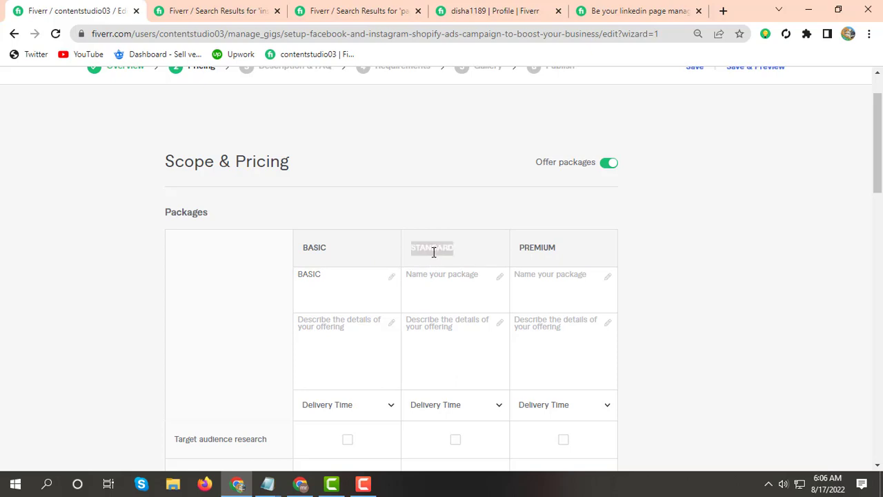
left_click(437, 277)
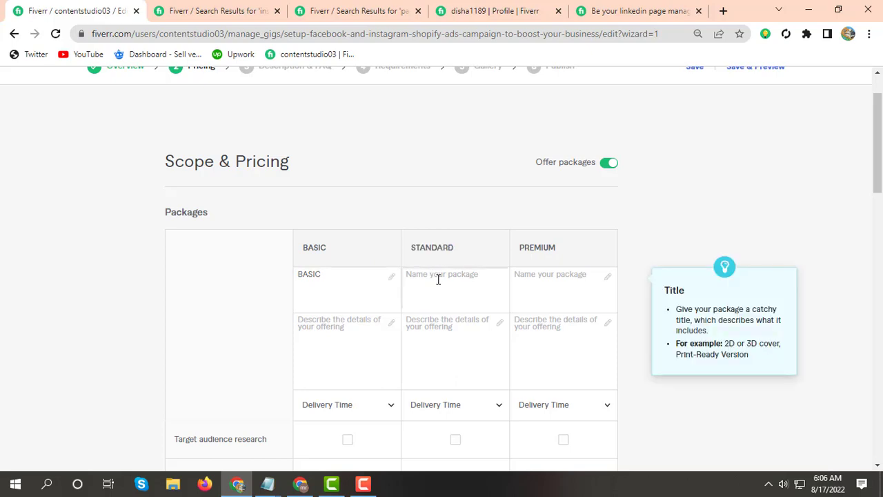
key("ctrl+v")
double_click(548, 247)
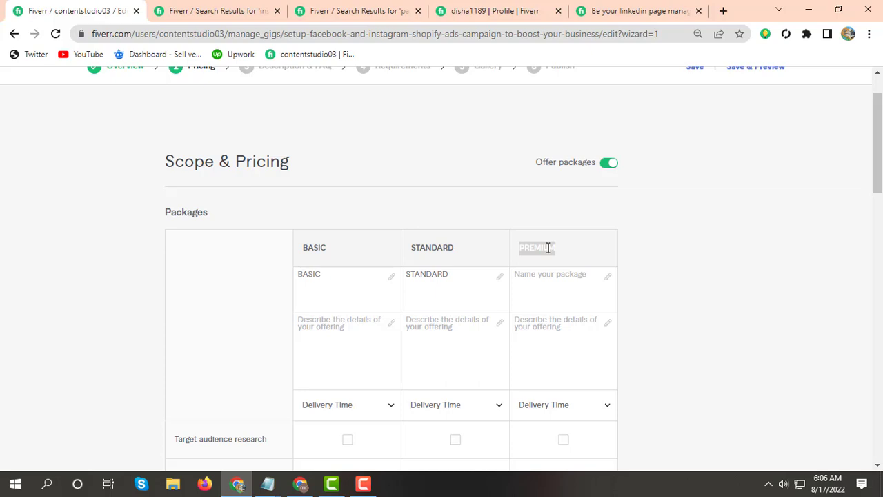
left_click(540, 282)
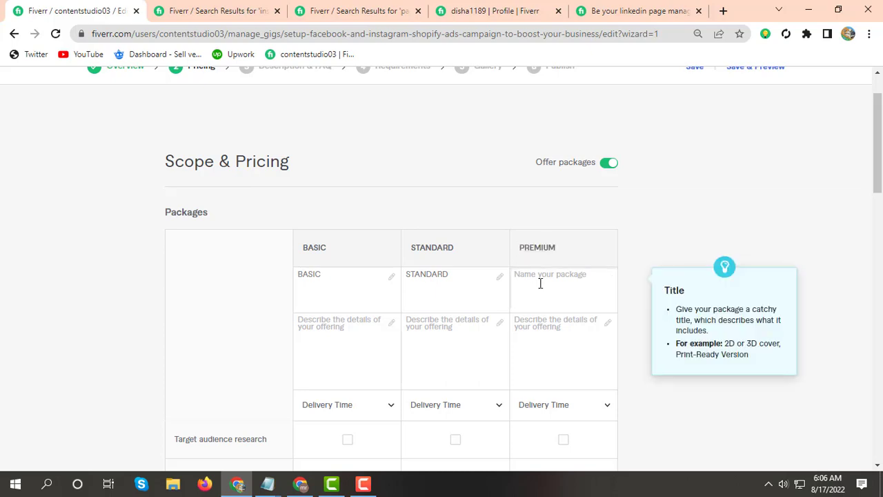
key("ctrl+v")
Step: Move "1 Campaign setup, multiple adsets and ads + Setup Marketing Goals+ Audience Research" from the Notepad notes into the Basic package description
scroll(322, 276, "down", 1)
left_click(321, 256)
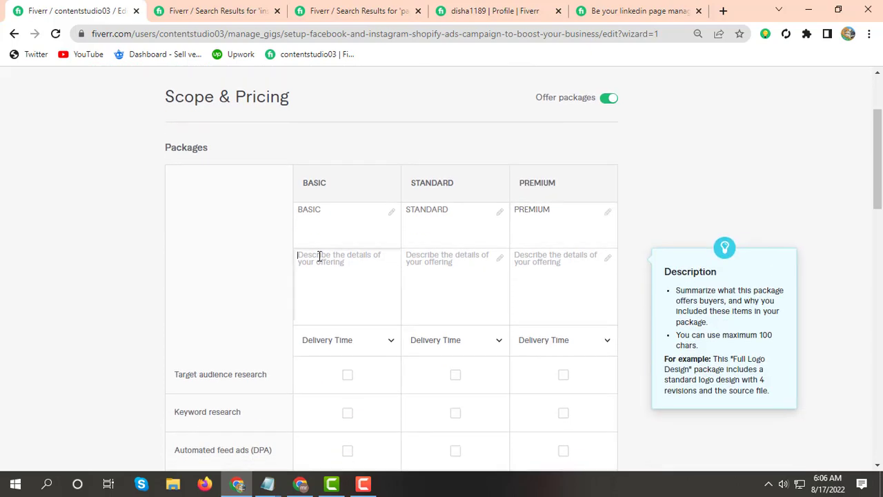
mouse_move(267, 484)
left_click(327, 451)
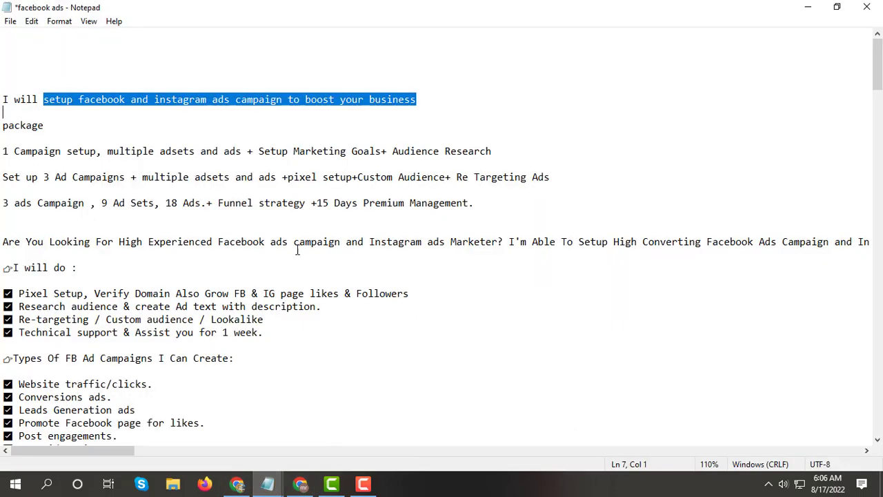
left_click_drag(2, 151, 572, 168)
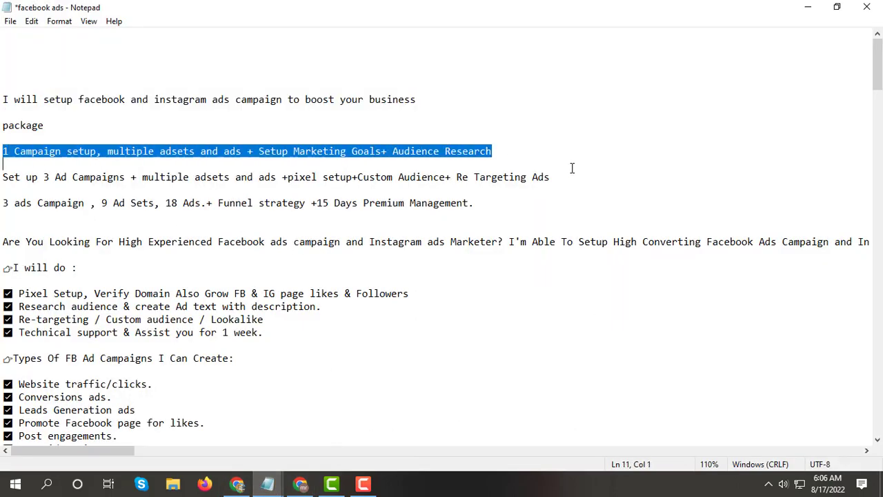
right_click(404, 151)
left_click(455, 177)
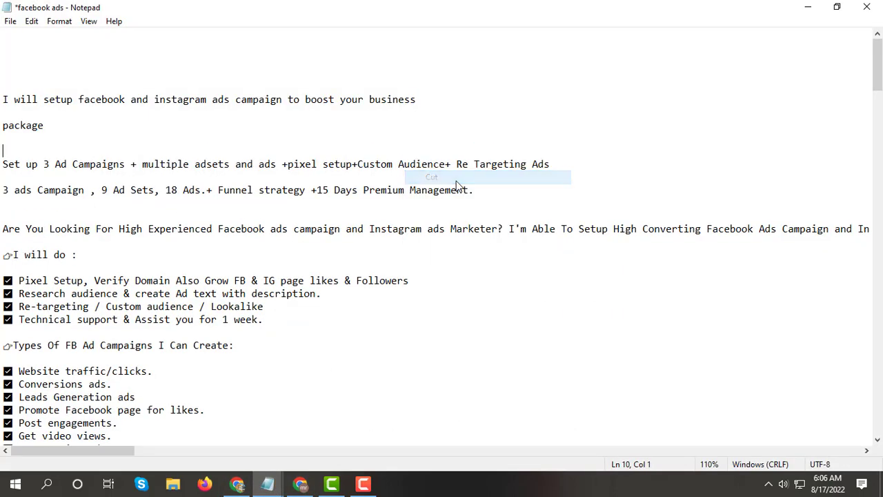
left_click(235, 483)
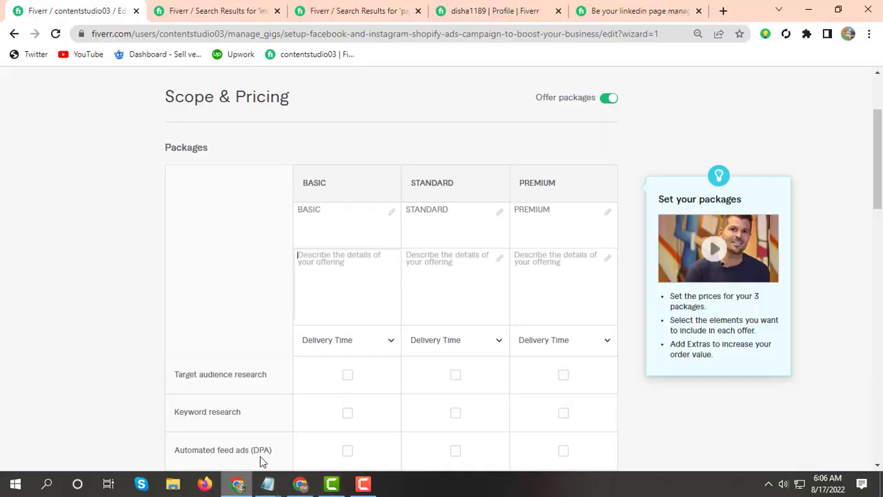
left_click(368, 271)
right_click(369, 271)
left_click(400, 172)
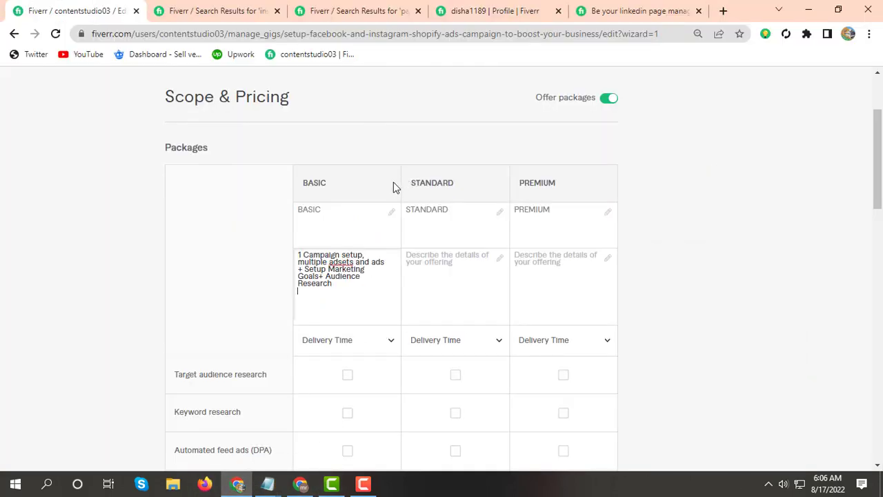
Step: Move "Set up 3 Ad Campaigns + multiple adsets and ads +pixel setup+Custom Audience+ Re Targeting Ads" from the Notepad notes into the Standard package description
left_click(268, 483)
left_click(240, 436)
left_click(243, 430)
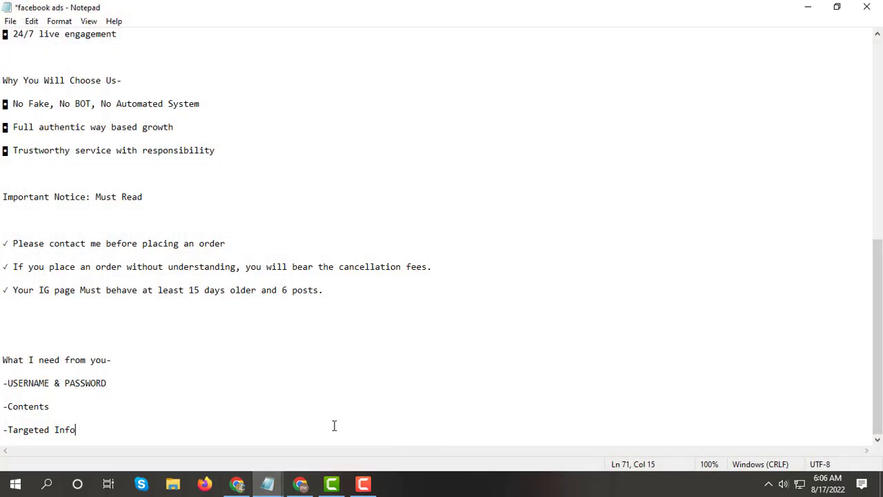
left_click(267, 480)
left_click(314, 419)
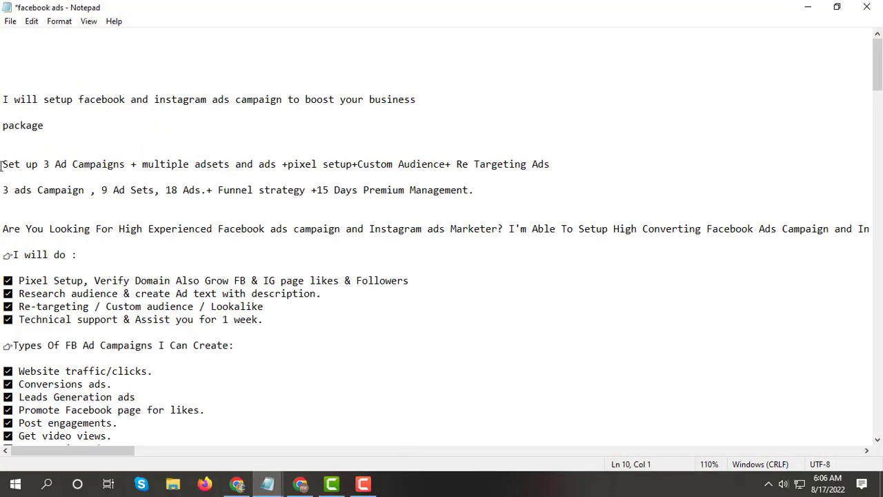
left_click_drag(3, 164, 532, 173)
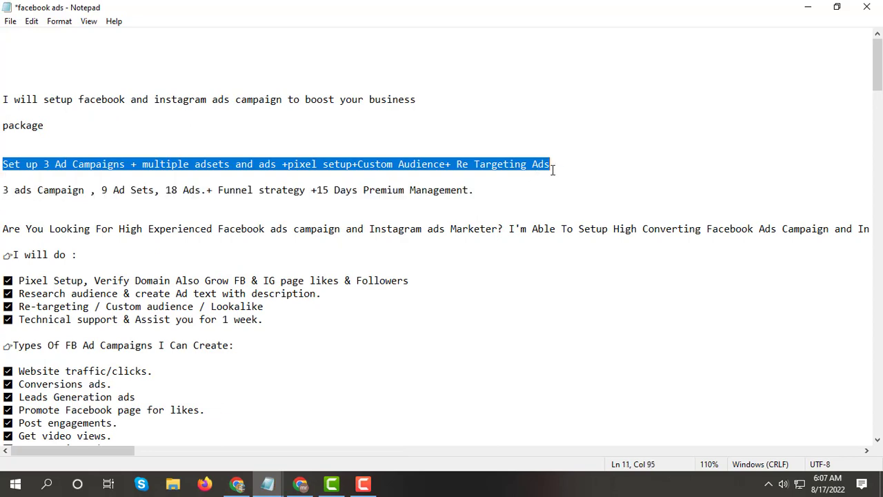
right_click(552, 168)
left_click(577, 196)
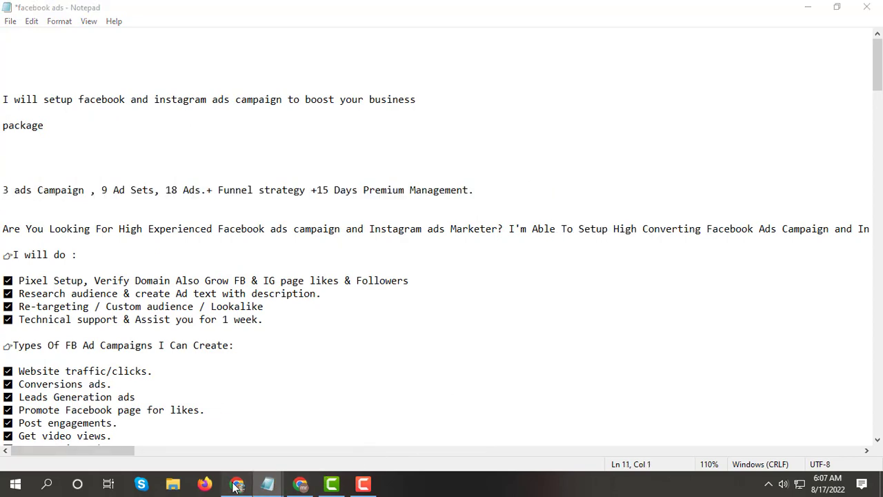
left_click(237, 483)
right_click(463, 278)
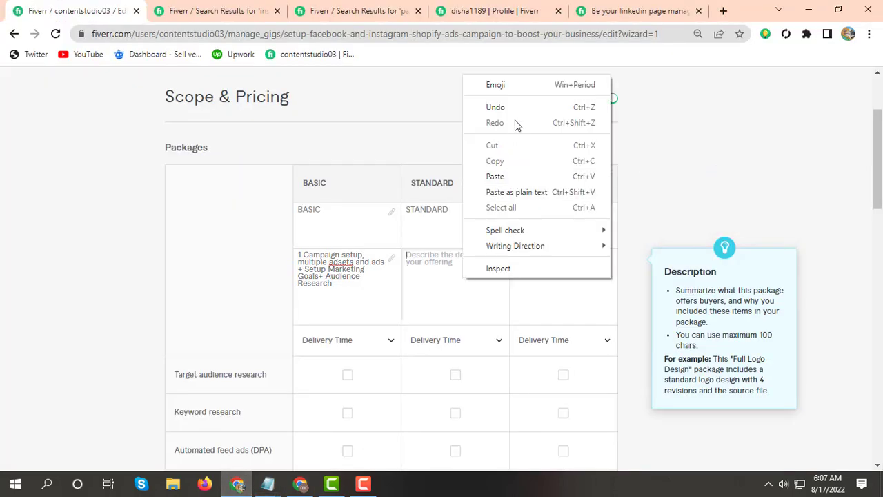
left_click(501, 177)
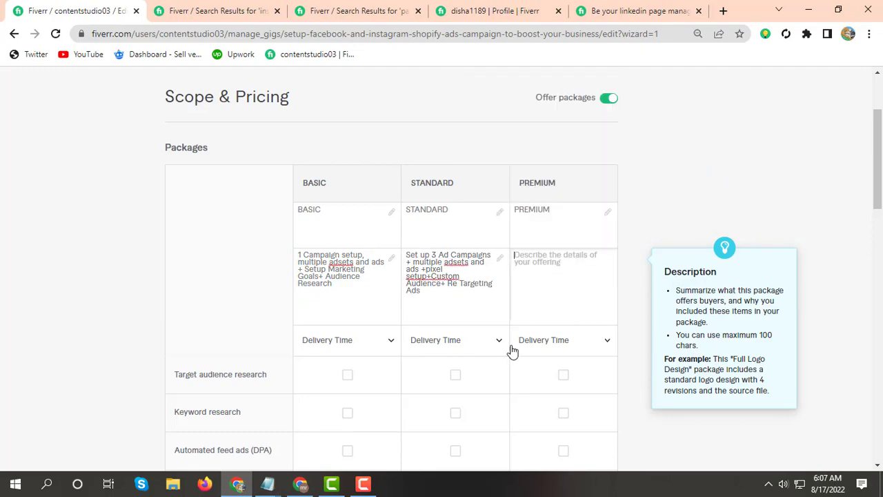
Step: Move "3 ads Campaign , 9 Ad Sets, 18 Ads.+ Funnel strategy +15 Days Premium Management." from the Notepad notes into the Premium package description
mouse_move(268, 484)
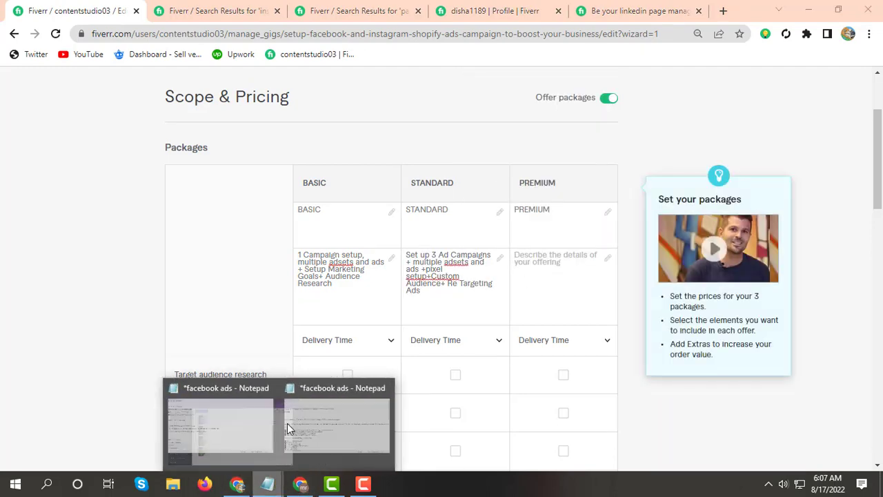
left_click(288, 429)
left_click_drag(2, 190, 479, 191)
right_click(481, 194)
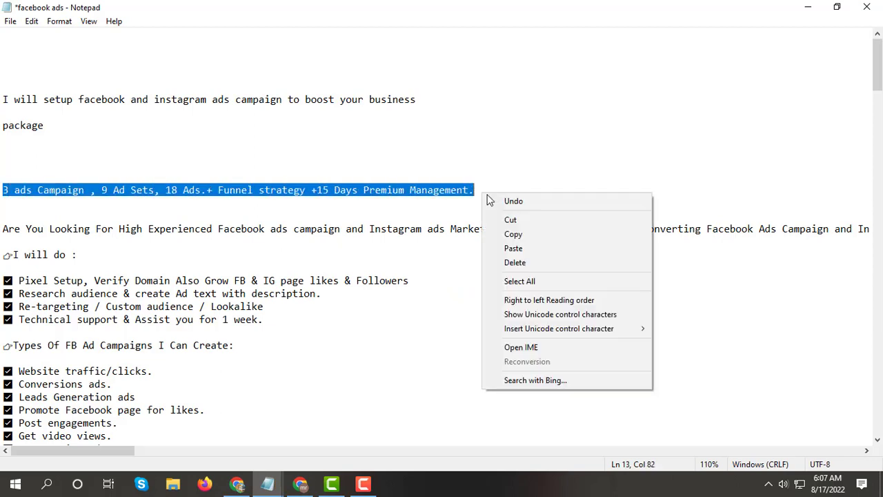
left_click(535, 221)
mouse_move(274, 489)
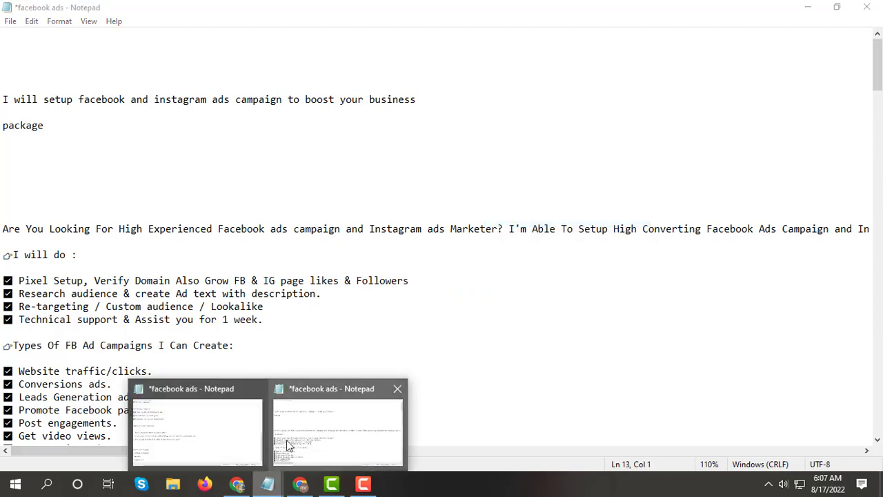
left_click(237, 485)
left_click(517, 284)
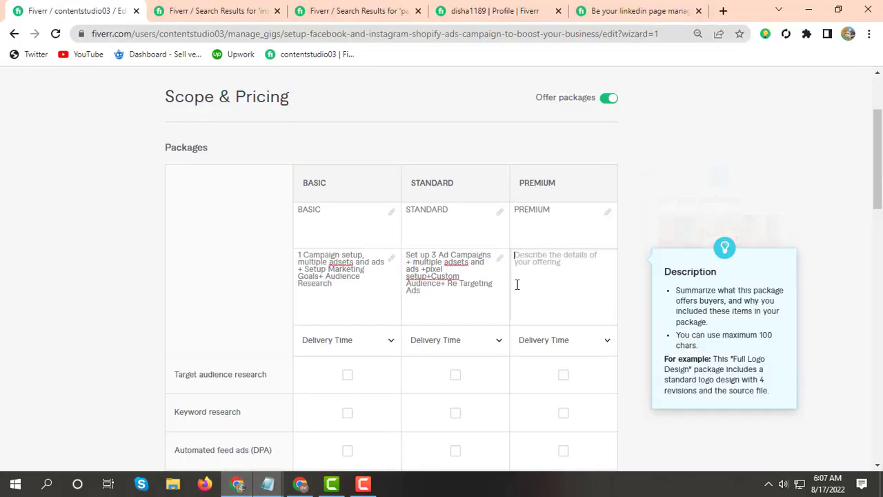
right_click(553, 282)
left_click(604, 179)
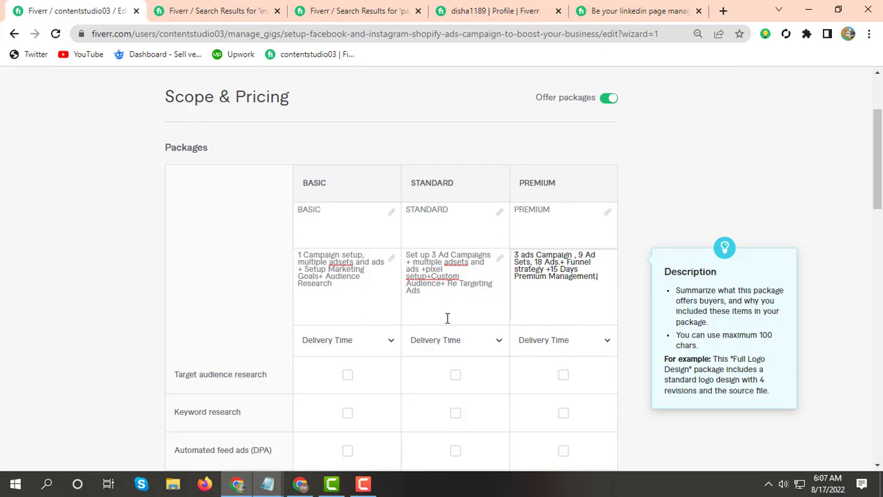
Step: Set the delivery time to 5 days for Basic, 10 days for Standard and 21 days for Premium
left_click(353, 350)
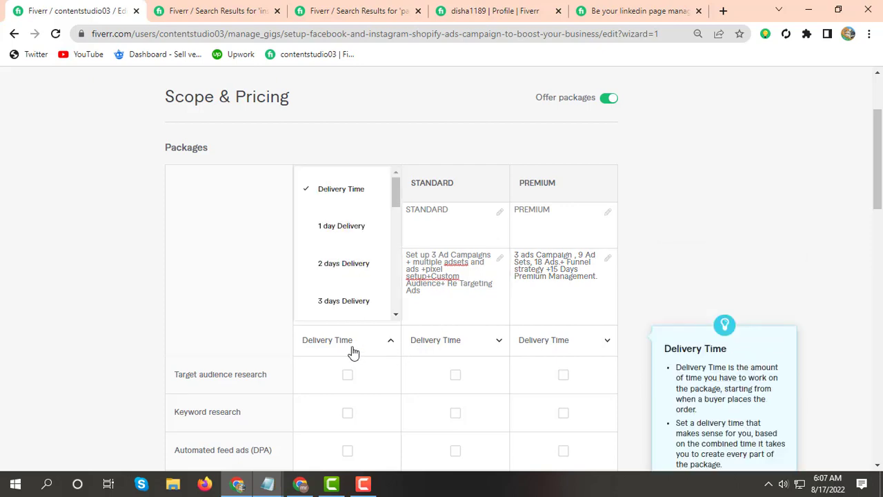
scroll(355, 234, "down", 2)
scroll(355, 241, "down", 1)
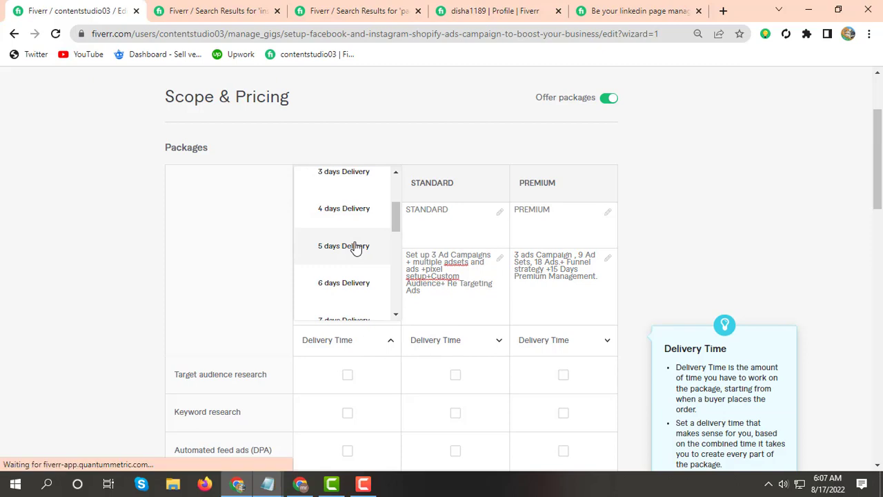
left_click(354, 246)
scroll(488, 290, "down", 1)
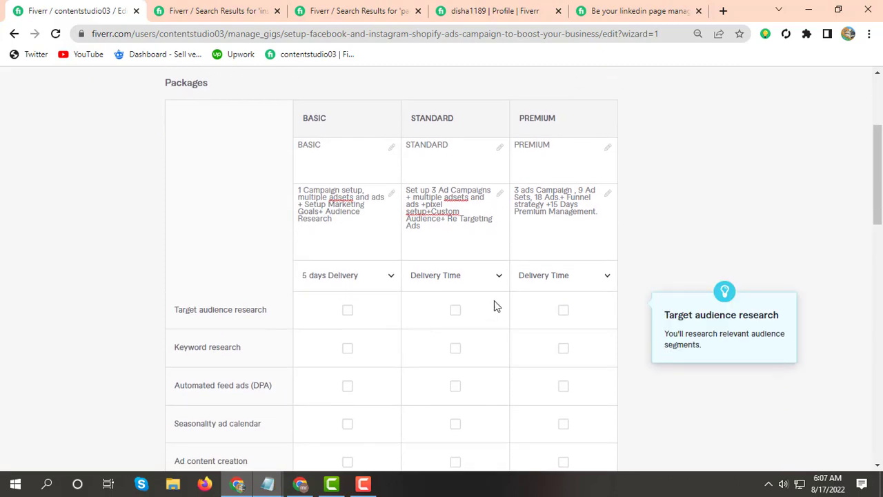
left_click(467, 275)
scroll(456, 387, "down", 2)
scroll(457, 404, "down", 3)
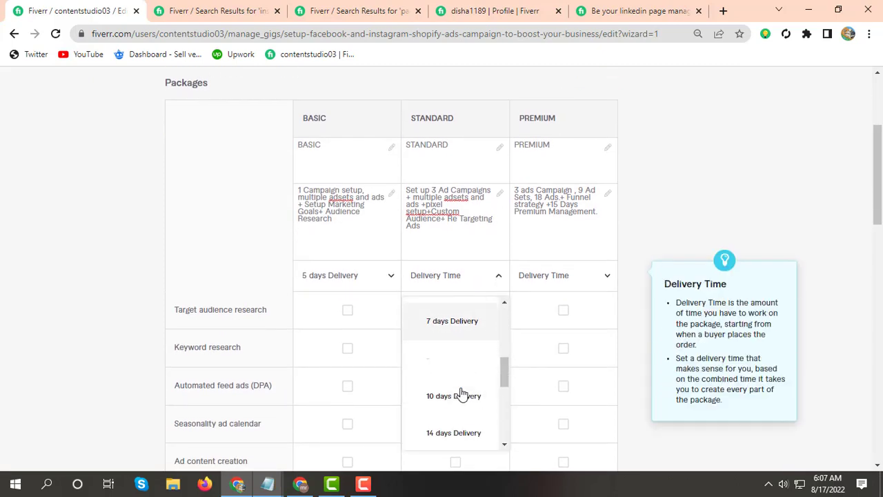
left_click(467, 333)
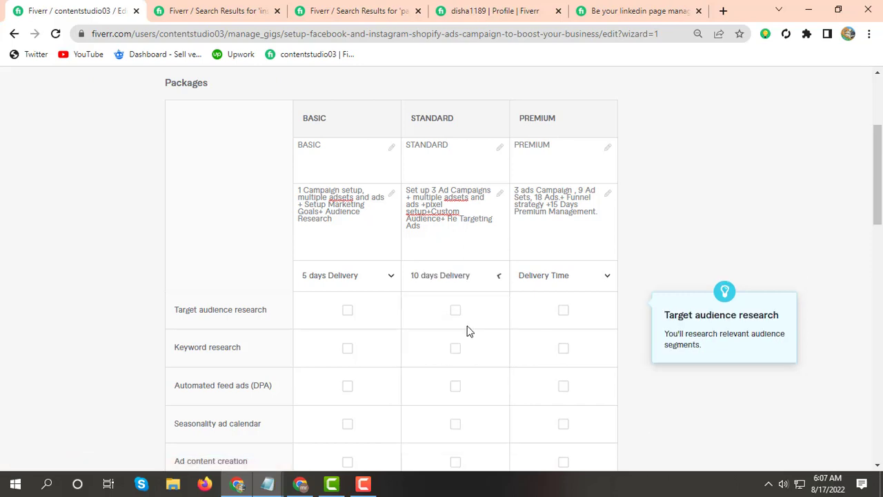
left_click(553, 278)
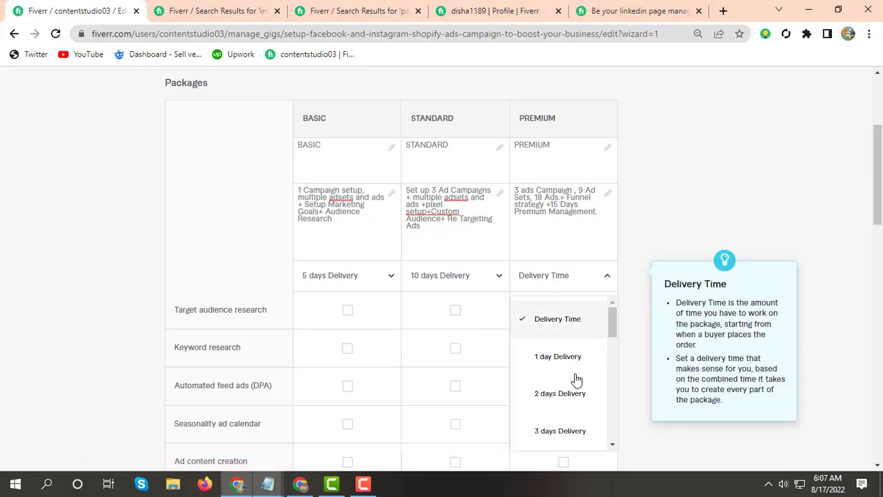
scroll(554, 407, "down", 5)
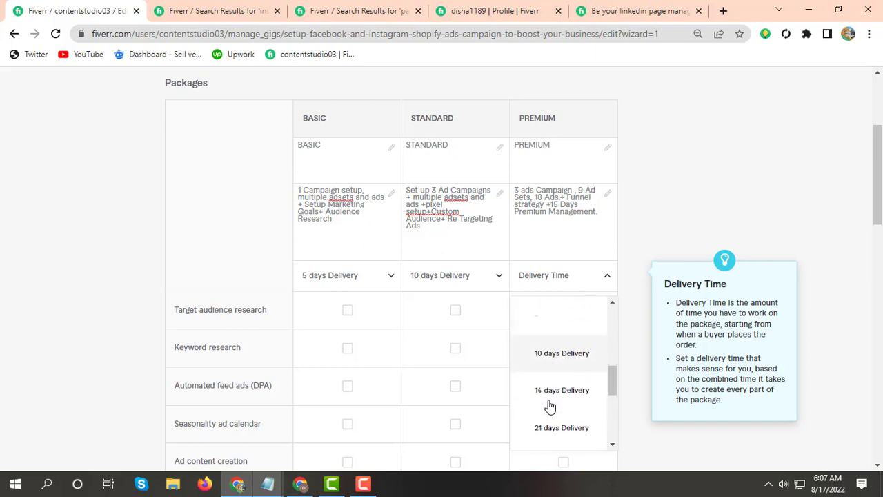
scroll(550, 407, "up", 1)
left_click(562, 410)
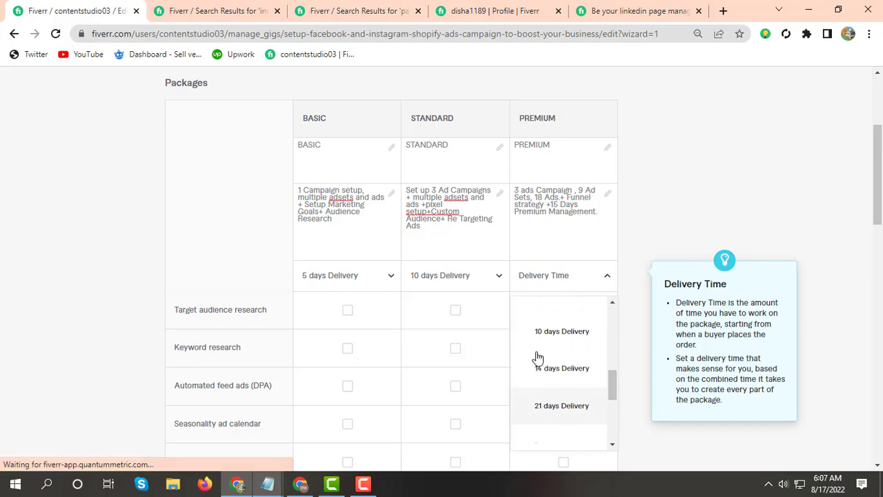
Step: Include Target audience research and Keyword research in all three packages, and Automated feed ads (DPA) in Standard and Premium
scroll(347, 318, "down", 2)
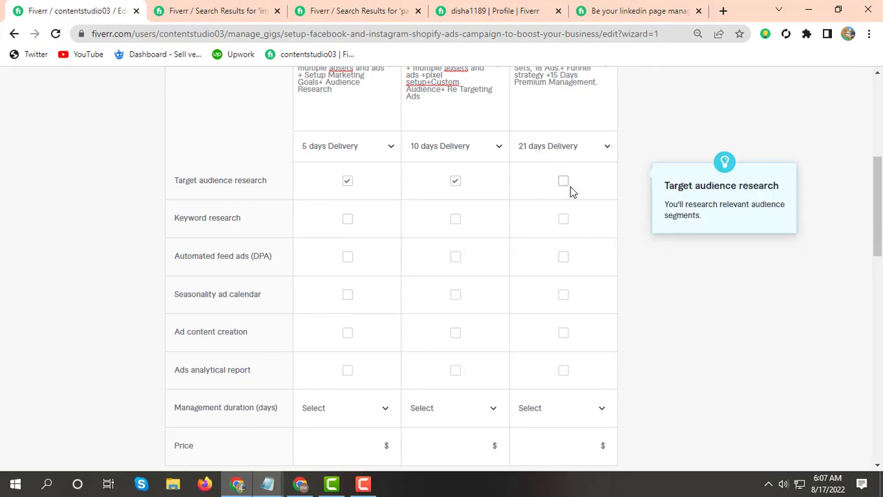
left_click(349, 219)
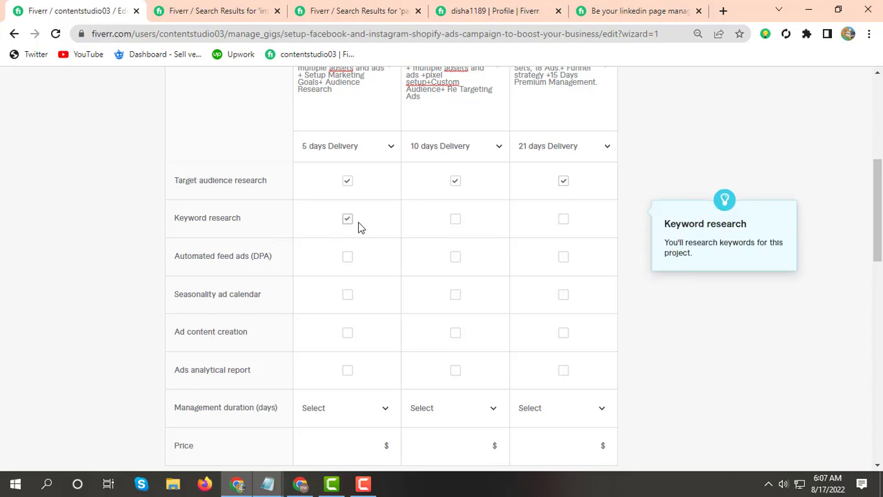
left_click(461, 225)
left_click(569, 225)
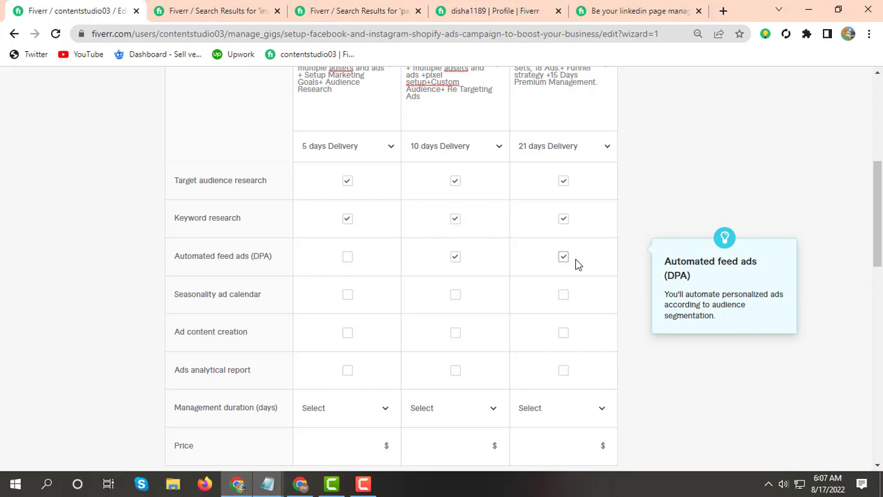
Step: Include Seasonality ad calendar in Premium only, and Ad content creation and Ads analytical report in all three packages
left_click(562, 295)
left_click(563, 337)
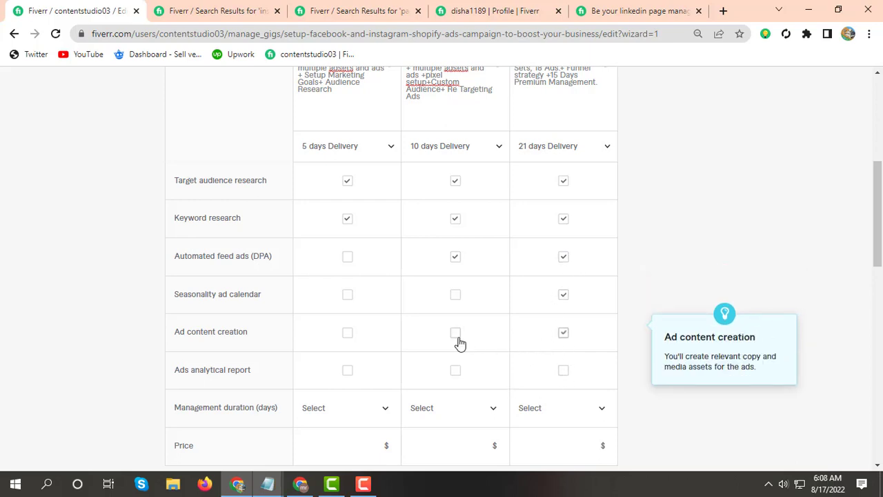
left_click(457, 338)
left_click(349, 334)
scroll(365, 343, "down", 1)
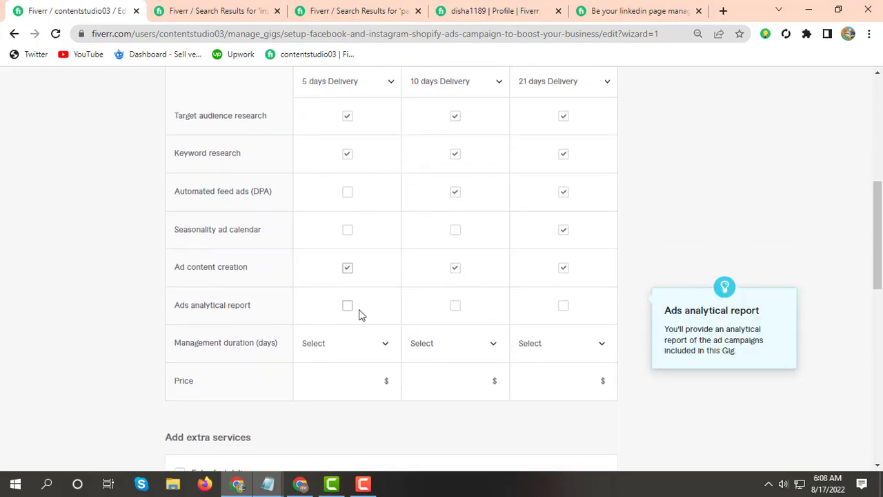
left_click(456, 306)
Step: Set the management duration to 5 days for the Basic package and 10 days for the Standard package
left_click(366, 349)
scroll(338, 242, "down", 2)
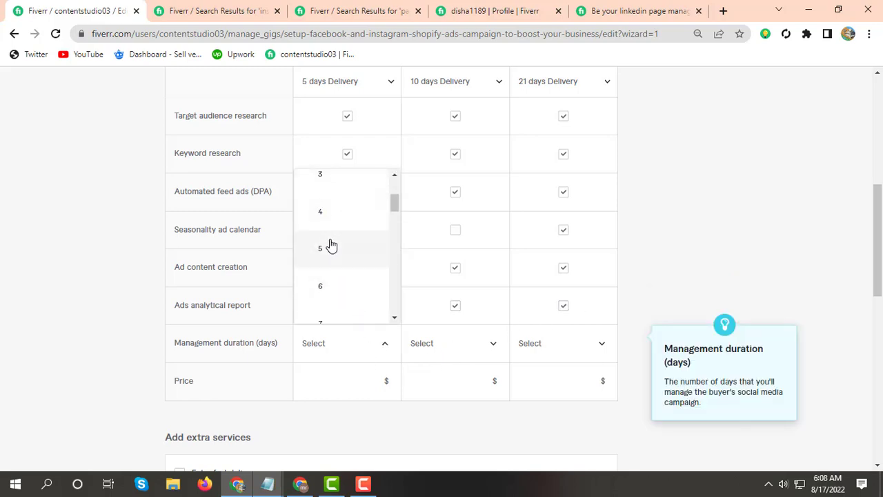
left_click(331, 245)
left_click(449, 345)
scroll(440, 264, "down", 3)
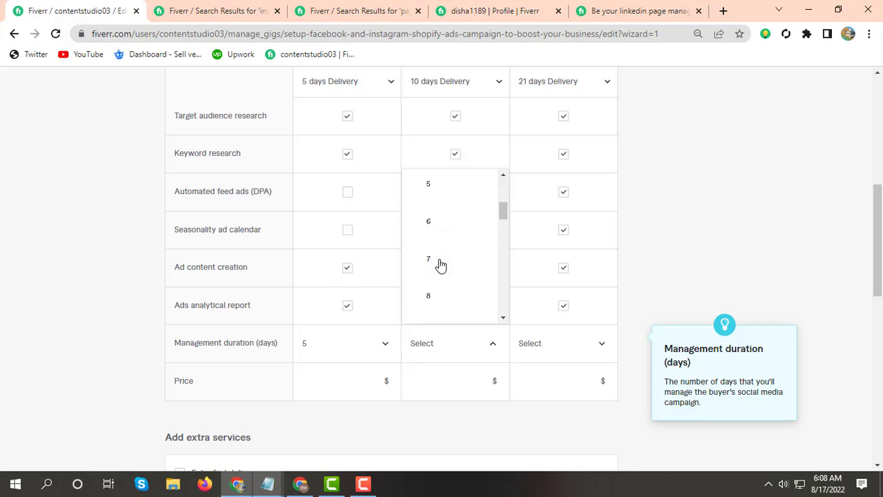
left_click(440, 306)
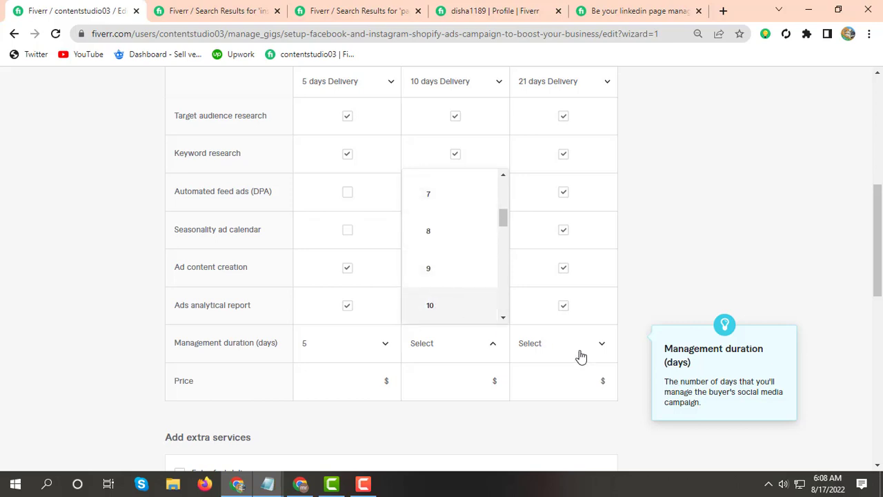
Step: Set the management duration to 21 days for the Premium package
left_click(580, 354)
scroll(552, 302, "down", 6)
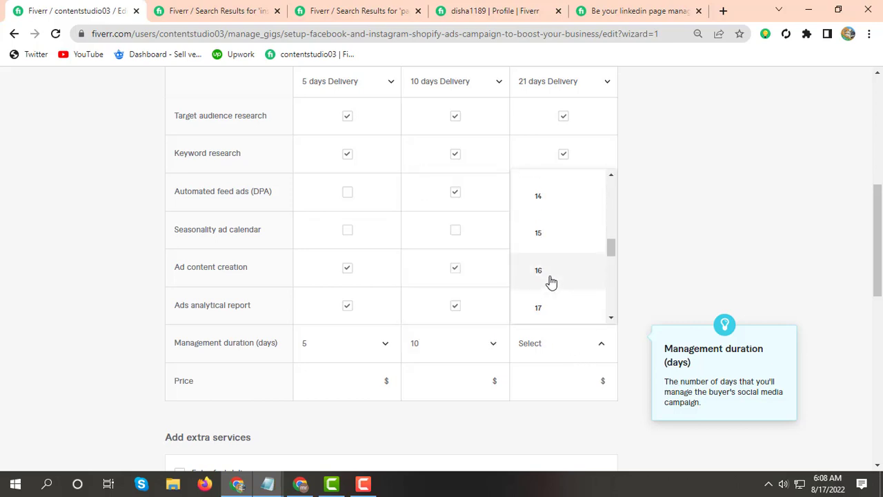
scroll(552, 281, "down", 2)
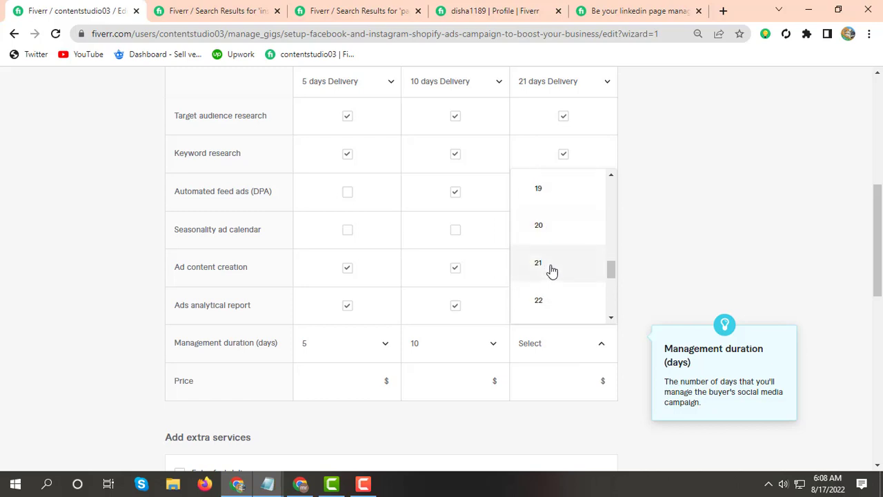
left_click(552, 270)
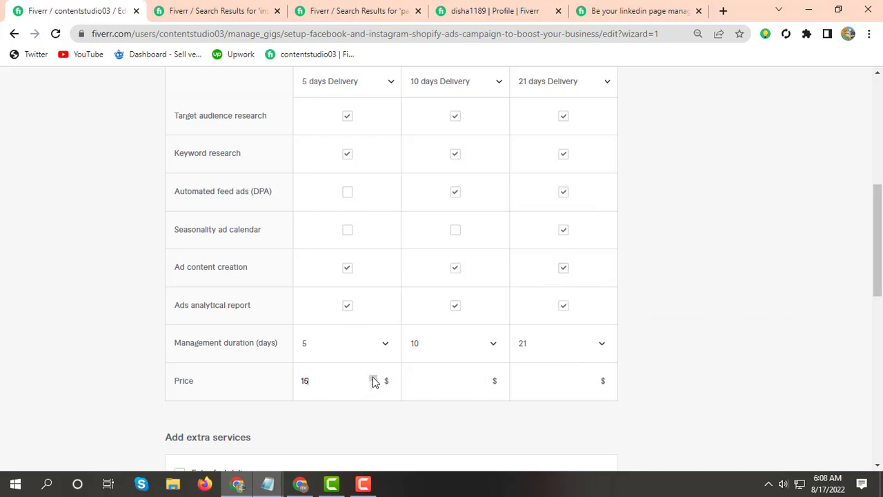
Step: Set the package prices to $20 for Basic, $45 for Standard and $95 for Premium
left_click(373, 379)
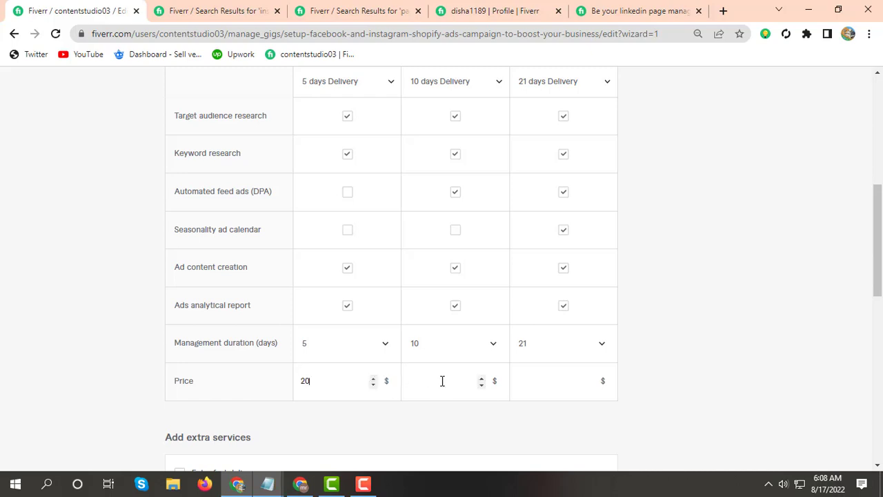
left_click(483, 379)
left_click(589, 379)
left_click(587, 379)
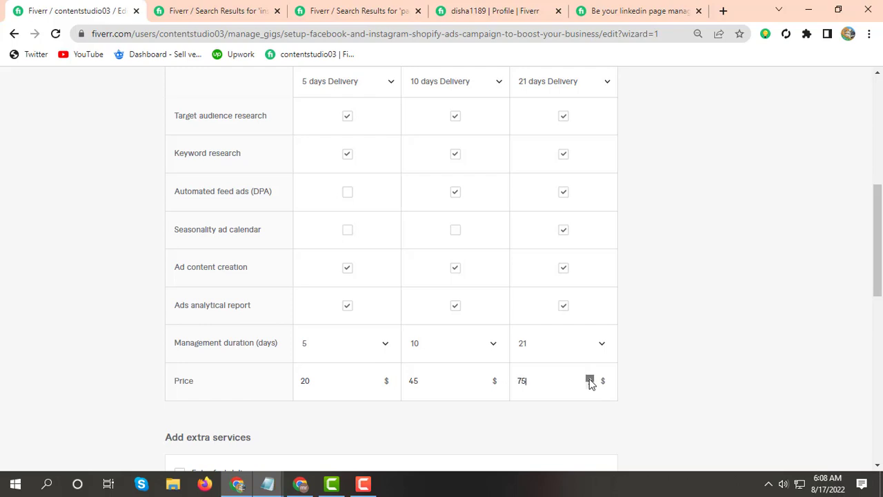
double_click(589, 380)
left_click(590, 384)
Step: Enable Extra fast delivery and offer the Basic package in 3 days for an extra $10
scroll(170, 437, "down", 2)
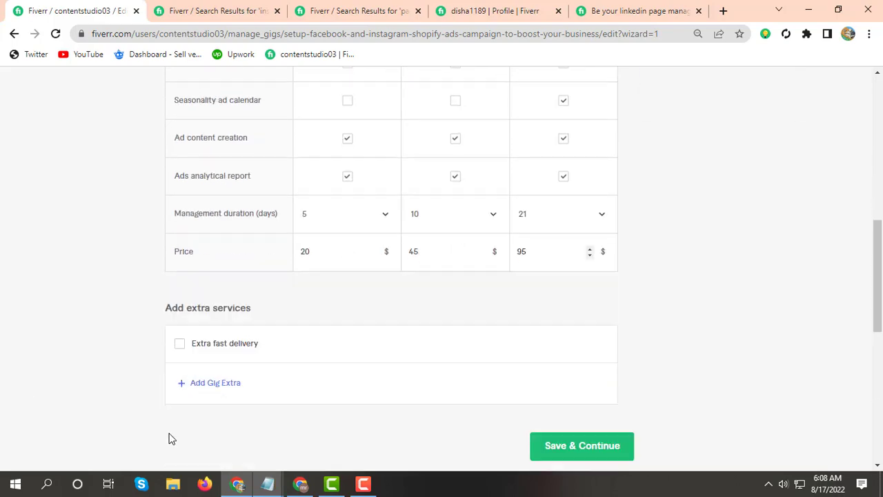
left_click(180, 344)
left_click(436, 378)
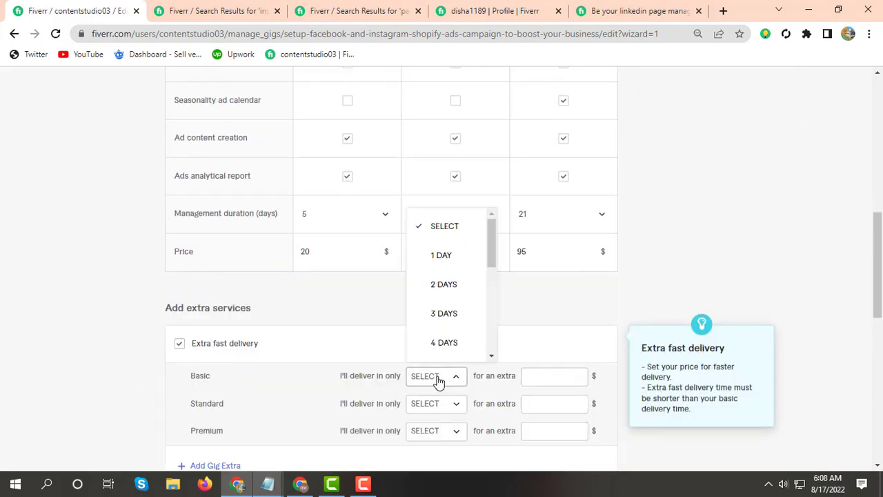
left_click(461, 315)
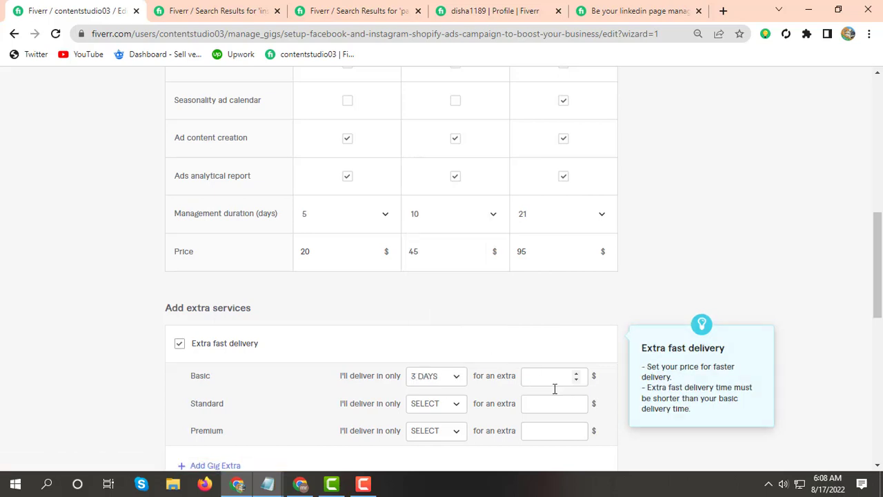
left_click(573, 376)
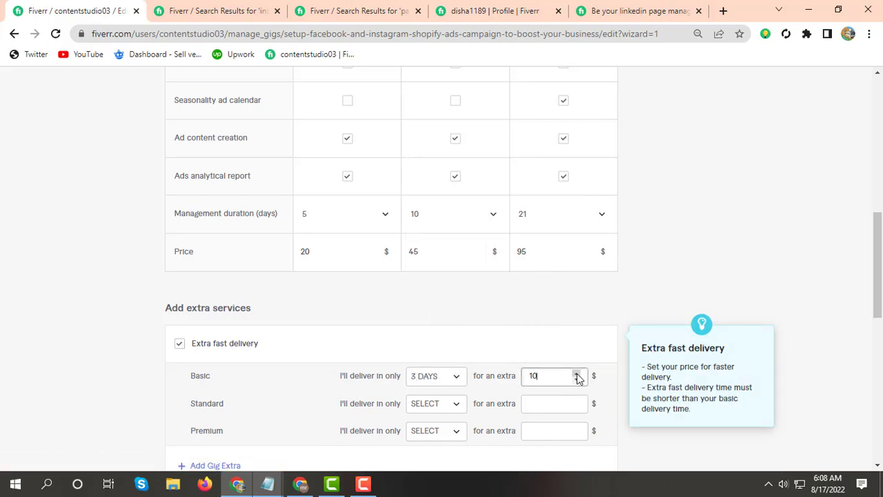
Step: Set the Standard package's extra fast delivery to 5 days for an extra $15
scroll(440, 404, "down", 1)
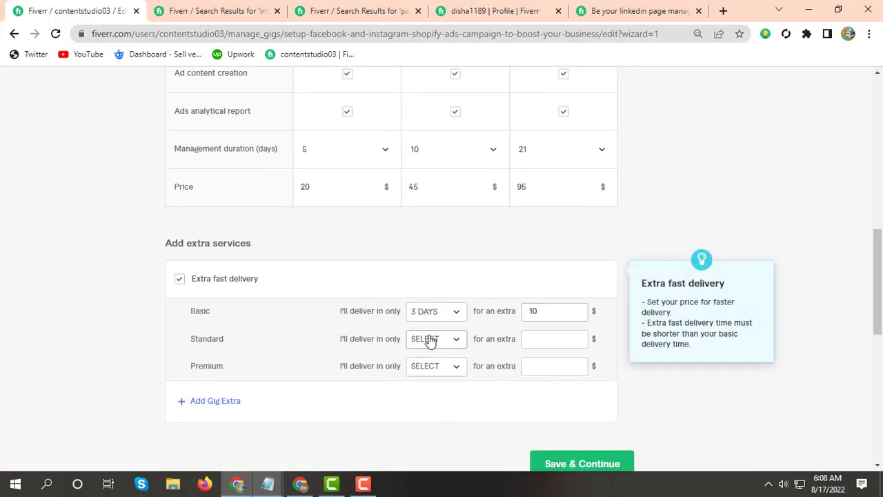
left_click(428, 338)
scroll(444, 274, "down", 1)
left_click(443, 274)
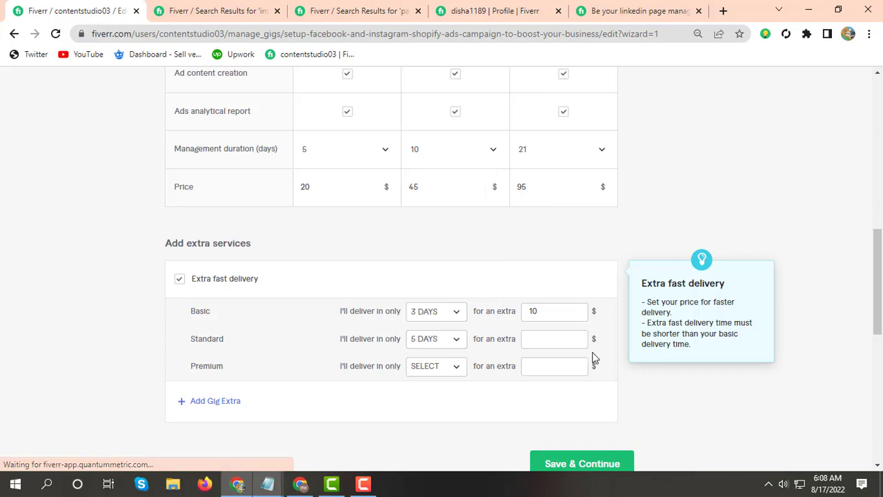
left_click(576, 338)
type("5")
left_click(576, 336)
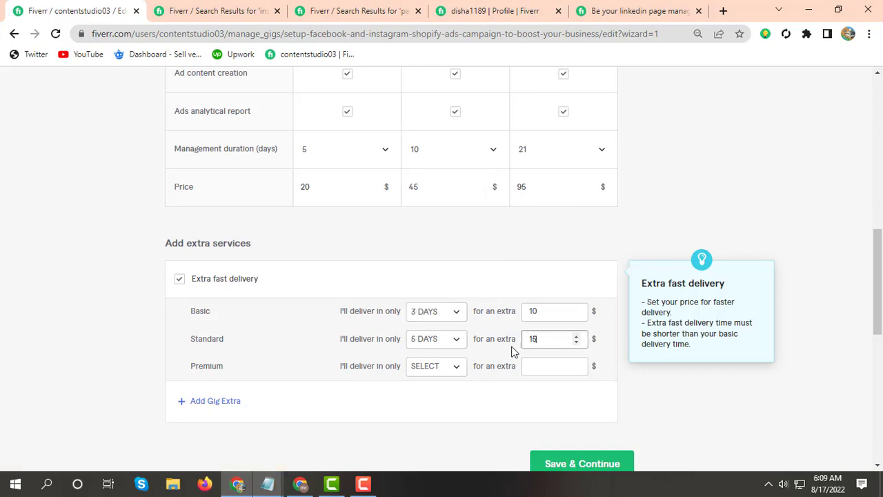
Step: Set the Premium package's extra fast delivery to 10 days for an extra $25, and save the pricing to continue to the description
left_click(442, 366)
scroll(448, 311, "down", 1)
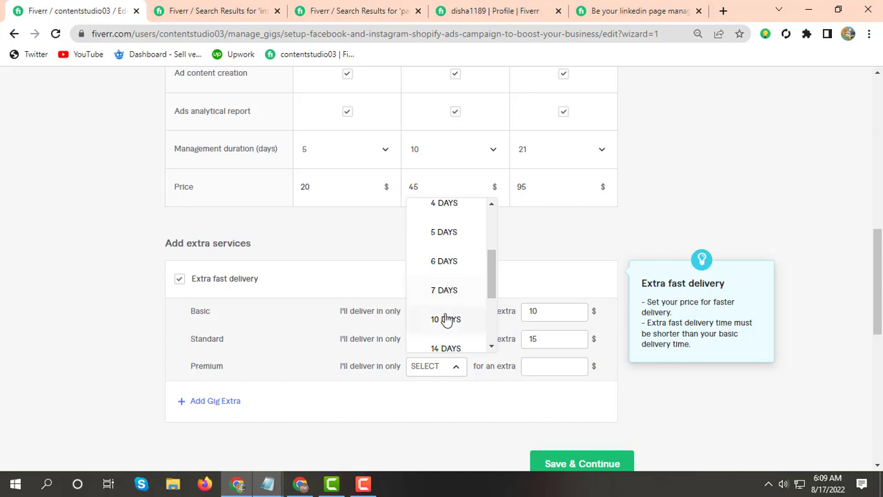
left_click(445, 319)
left_click(577, 365)
left_click(577, 365)
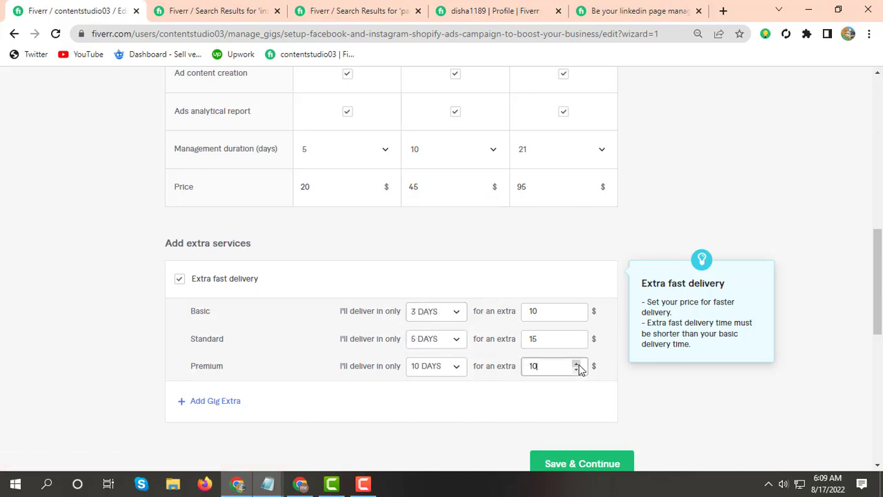
scroll(580, 371, "down", 2)
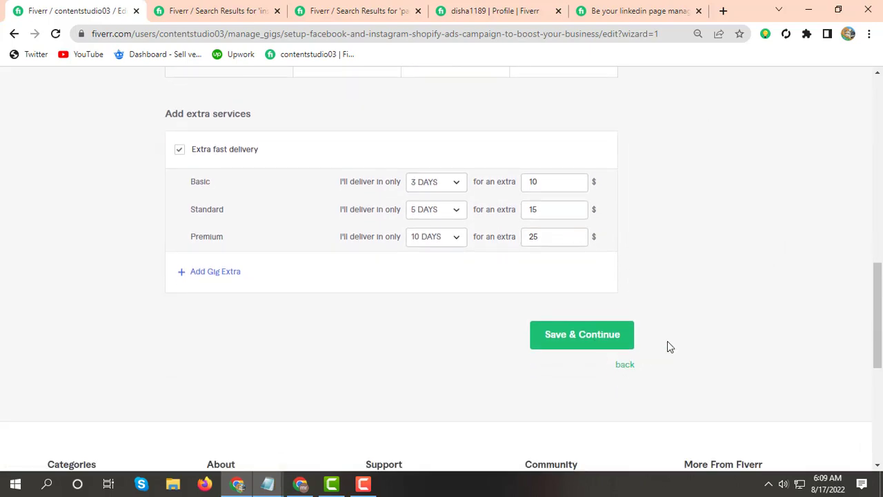
left_click(614, 334)
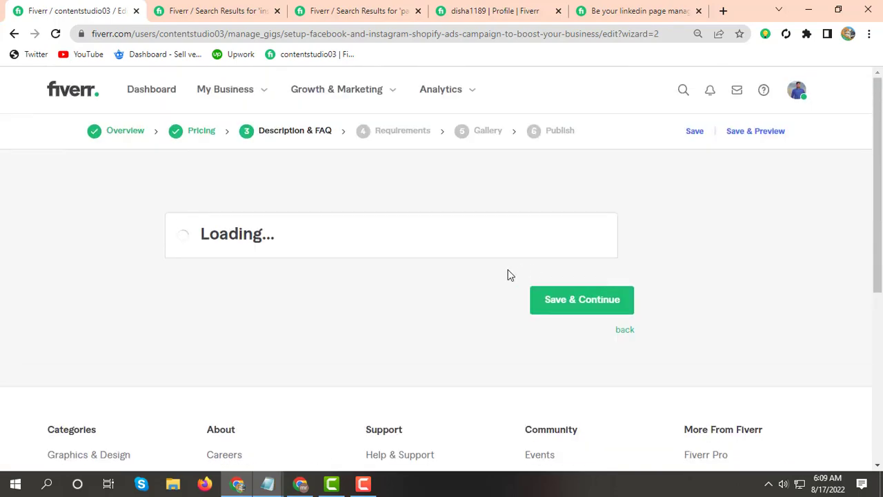
Step: Switch to the "facebook ads" Notepad file and copy the gig description text down to "Regards!"
scroll(323, 240, "down", 3)
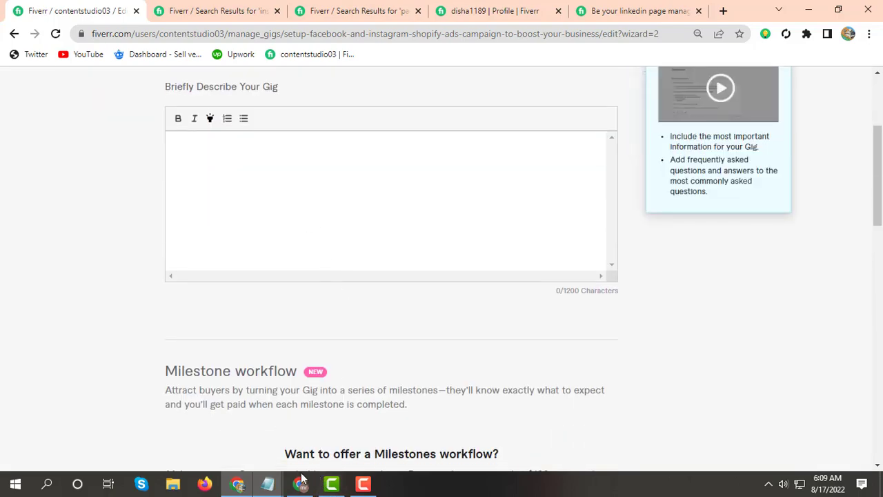
left_click(331, 420)
left_click_drag(2, 228, 127, 269)
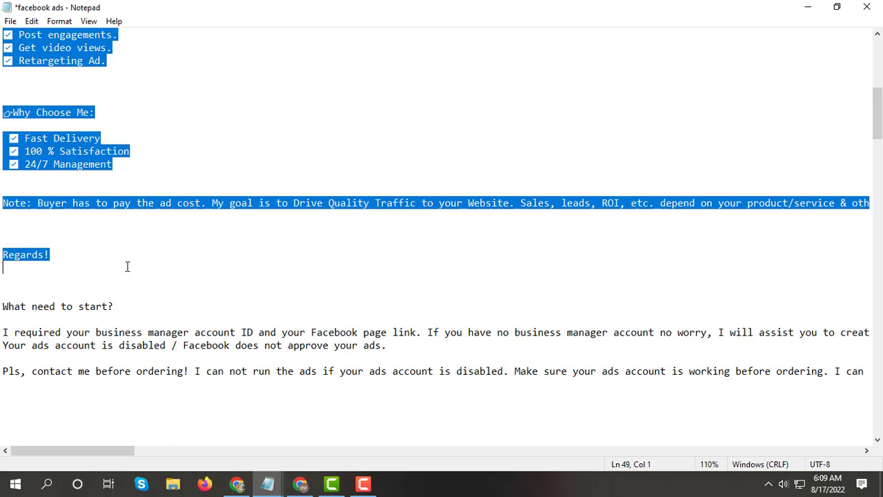
right_click(127, 266)
left_click(155, 308)
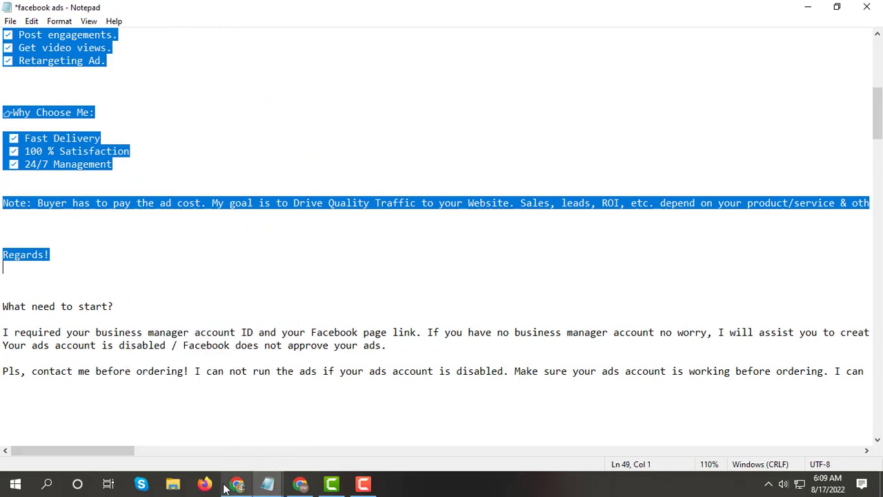
Step: Return to the Fiverr gig in Chrome and paste the copied text as the gig description
mouse_move(237, 485)
left_click(242, 454)
right_click(256, 209)
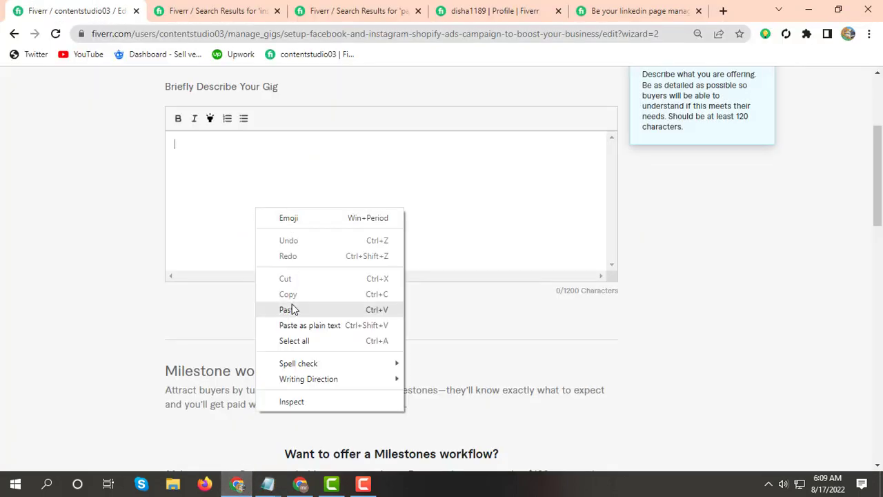
left_click(291, 309)
scroll(299, 241, "up", 10)
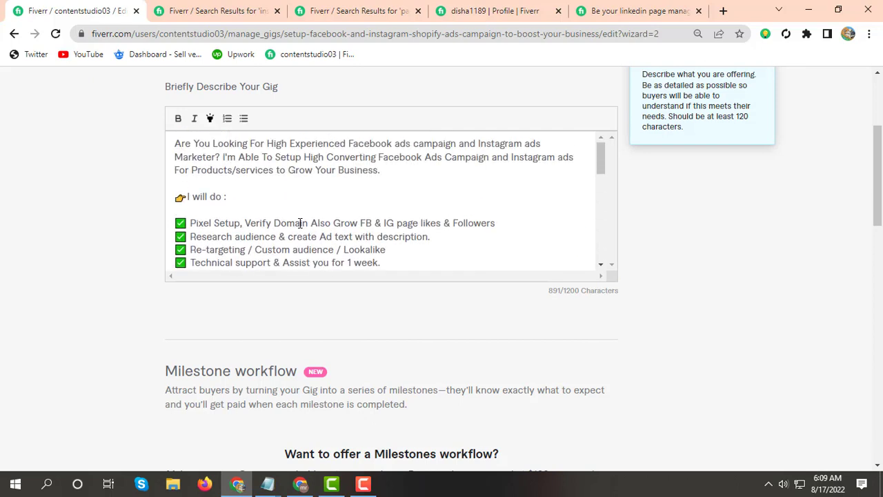
Step: Remove an extra blank line above "Regards!" at the end of the description and sign off with the seller's name below it
scroll(300, 223, "down", 10)
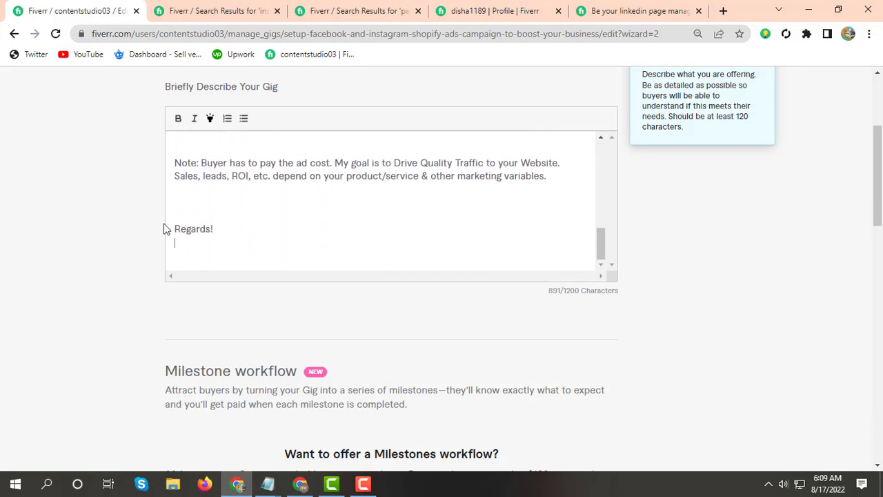
left_click(173, 215)
key("BackSpace")
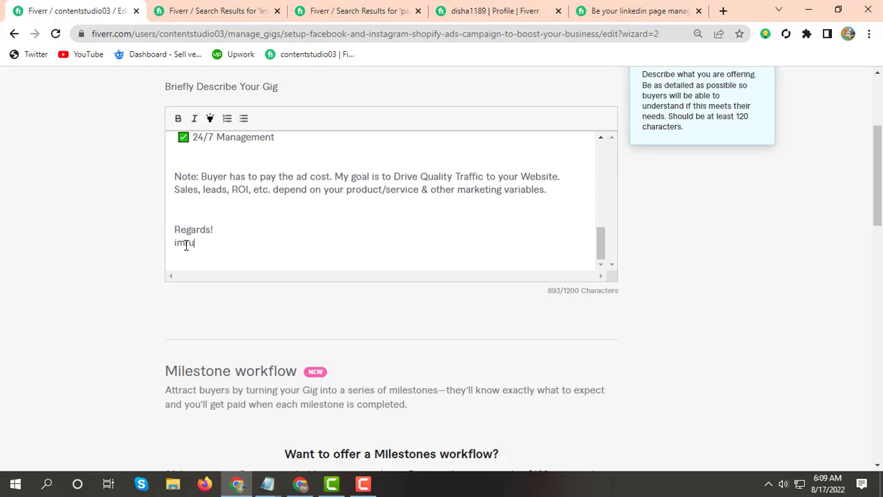
Step: Start a new entry under Frequently Asked Questions
scroll(197, 320, "down", 4)
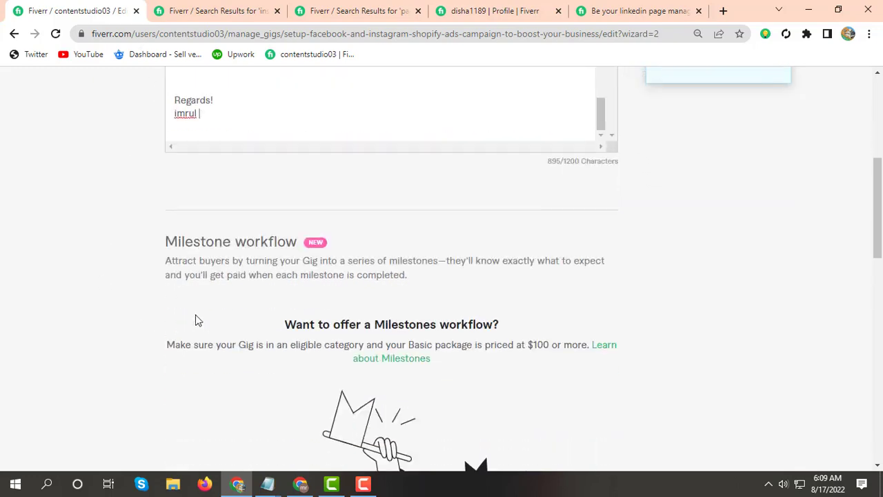
scroll(541, 300, "down", 3)
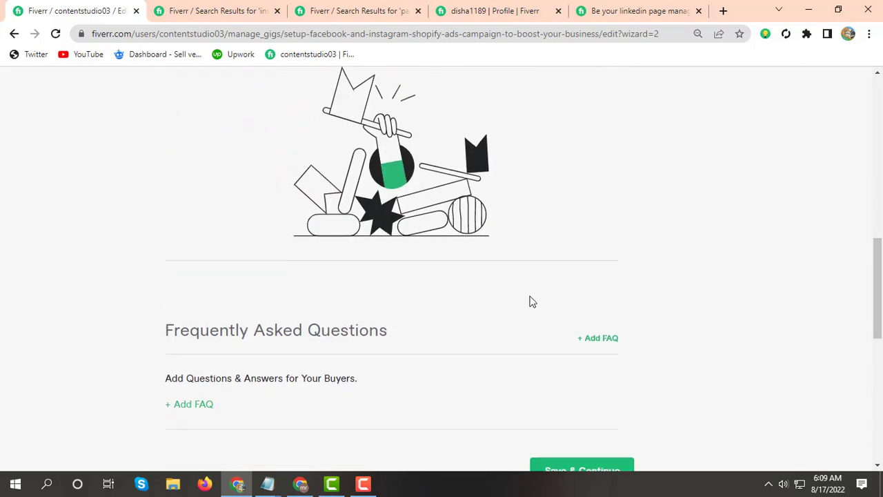
left_click(605, 341)
scroll(574, 353, "down", 3)
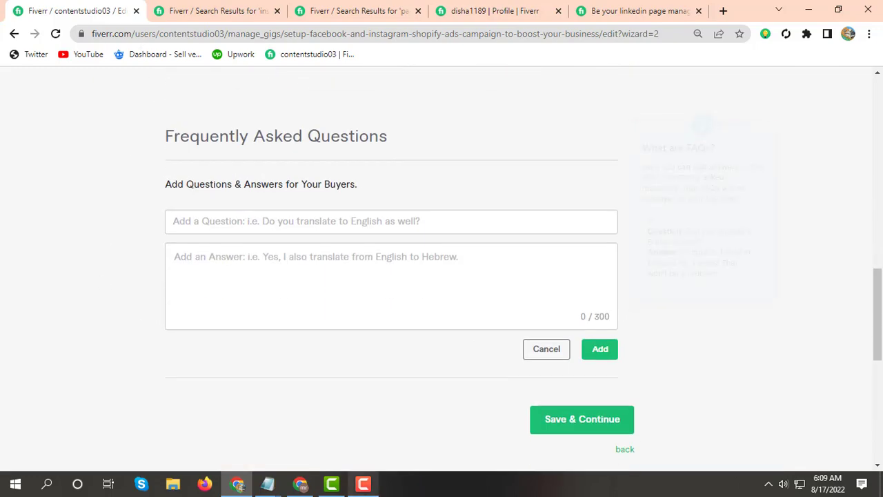
Step: Switch to the "facebook ads" Notepad file and cut the "What need to start?" question together with its answer text
mouse_move(273, 488)
left_click(308, 441)
scroll(22, 322, "down", 1)
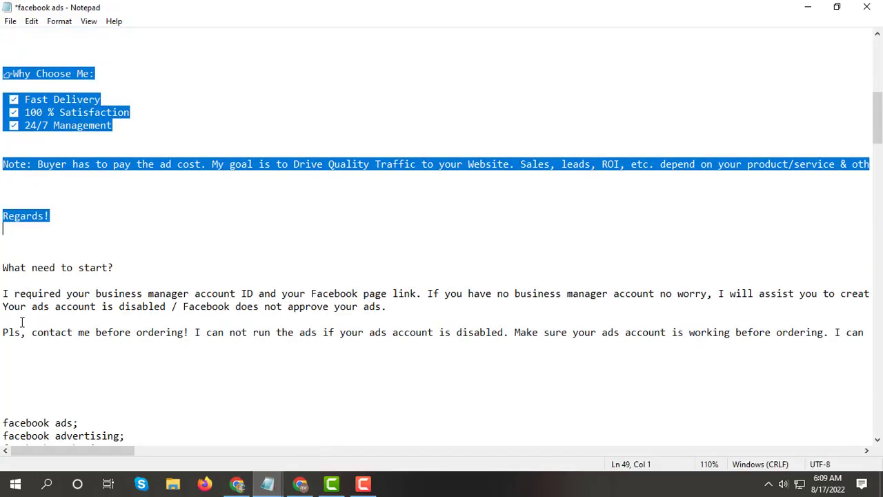
left_click_drag(1, 268, 372, 318)
right_click(371, 318)
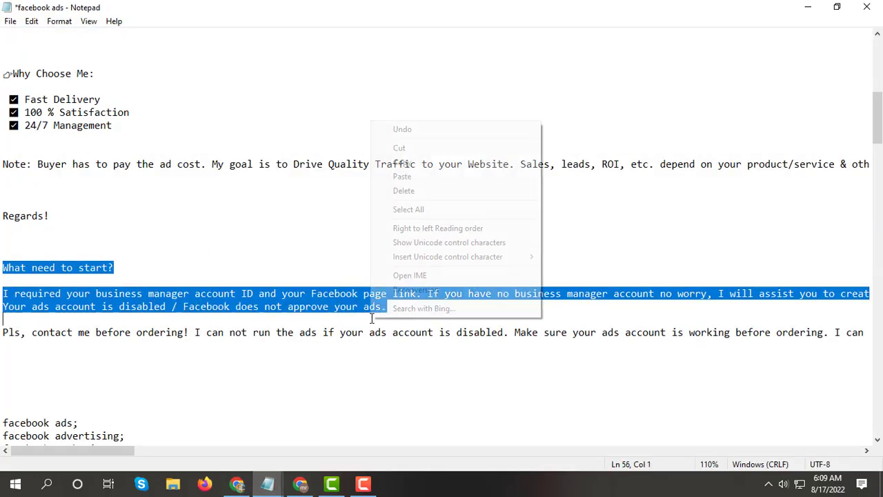
left_click(414, 148)
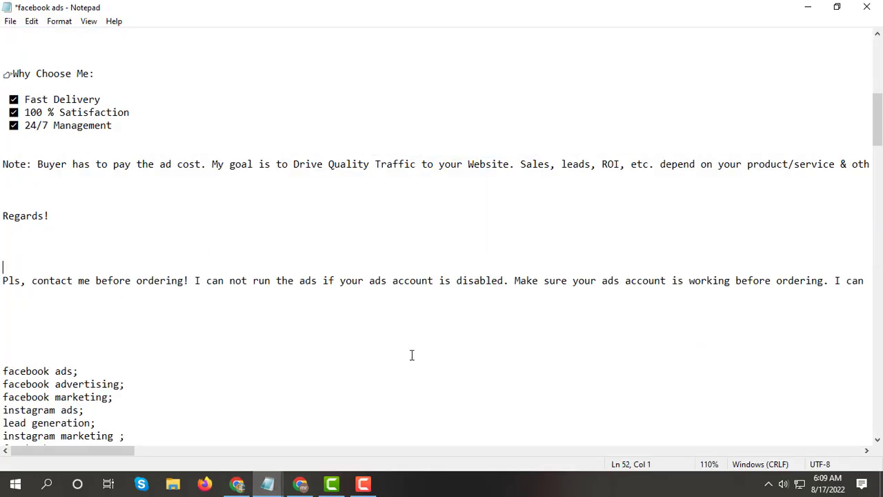
scroll(412, 355, "down", 1)
mouse_move(272, 485)
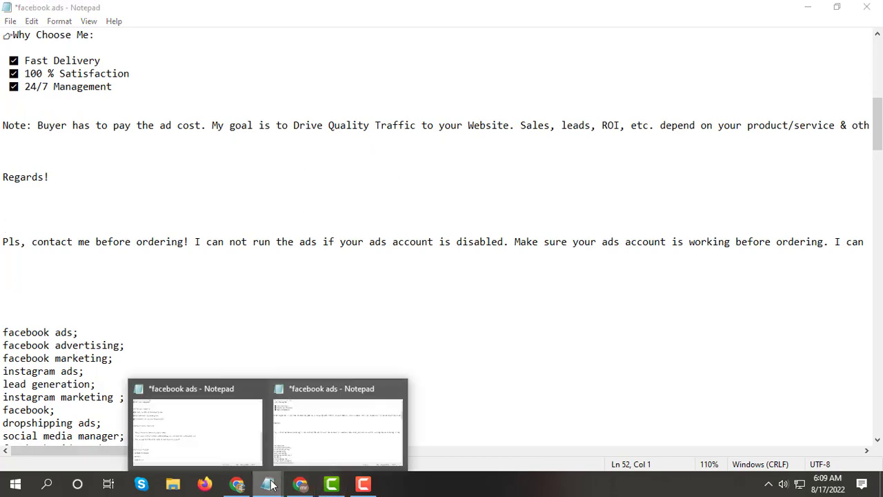
Step: Return to the gig in Chrome and paste the cut question and answer text into the FAQ answer
left_click(237, 485)
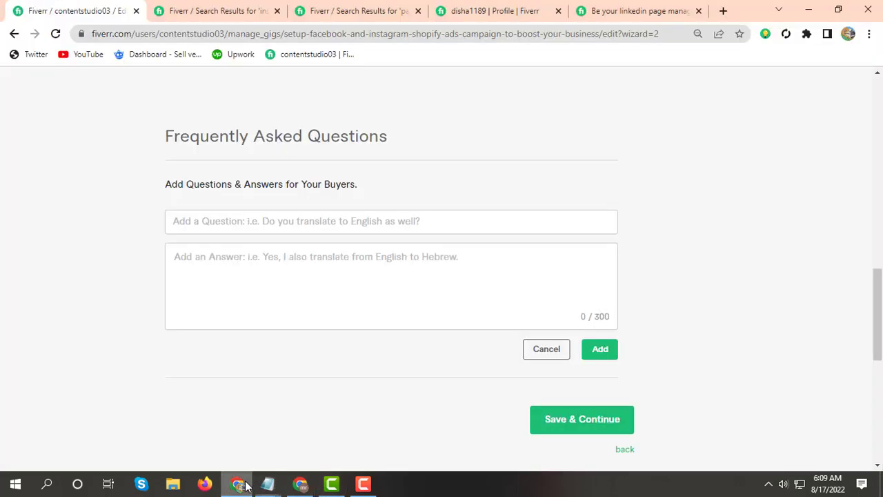
right_click(285, 252)
left_click(324, 360)
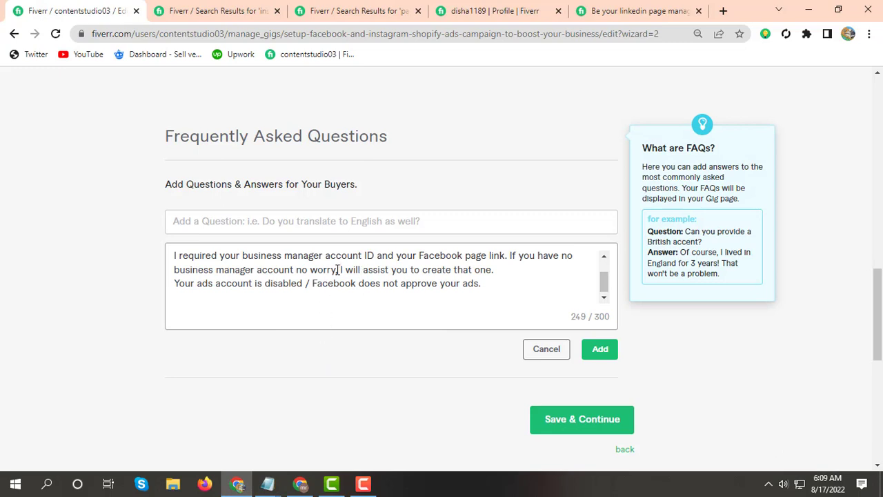
Step: Move "What need to start?" from the answer text into the FAQ question field and add the FAQ
scroll(281, 297, "up", 2)
left_click_drag(266, 256, 180, 256)
right_click(180, 256)
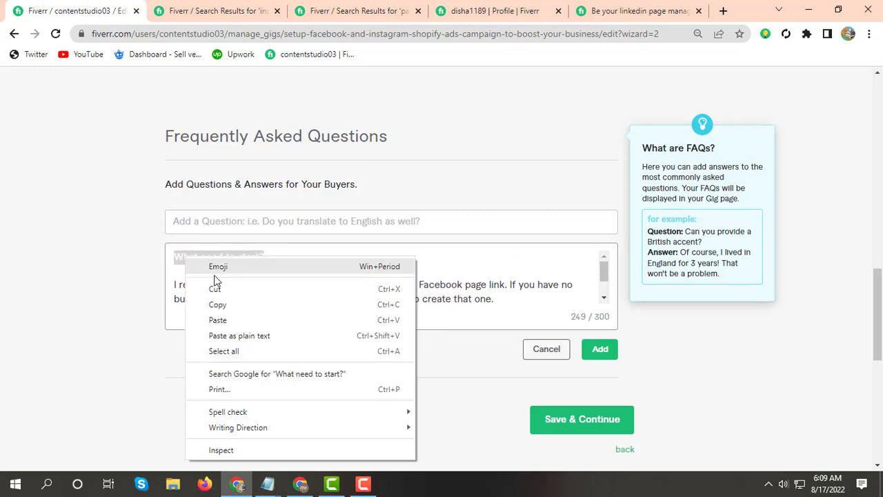
left_click(217, 286)
right_click(256, 221)
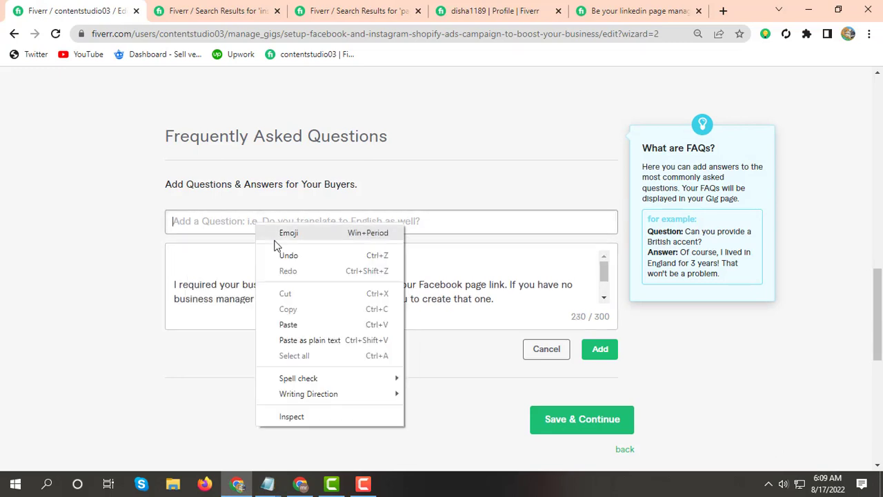
left_click(291, 321)
left_click(598, 353)
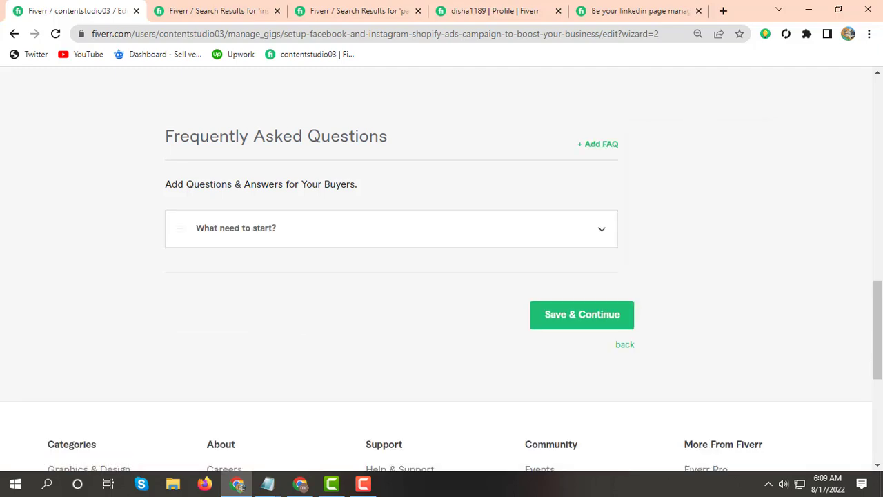
Step: Switch to the "facebook ads" Notepad file and cut the "Pls, contact me before ordering!" paragraph below "Regards!"
mouse_move(267, 485)
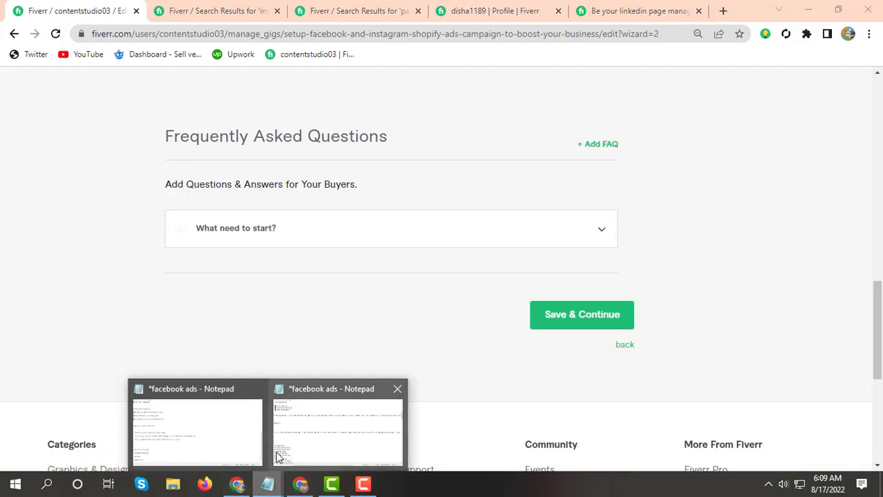
left_click(338, 424)
scroll(23, 283, "down", 3)
scroll(23, 283, "up", 2)
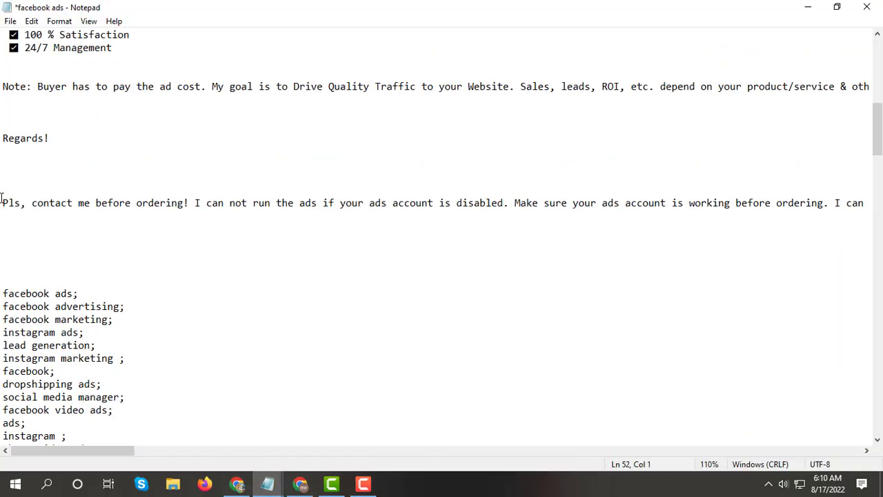
left_click_drag(2, 203, 55, 215)
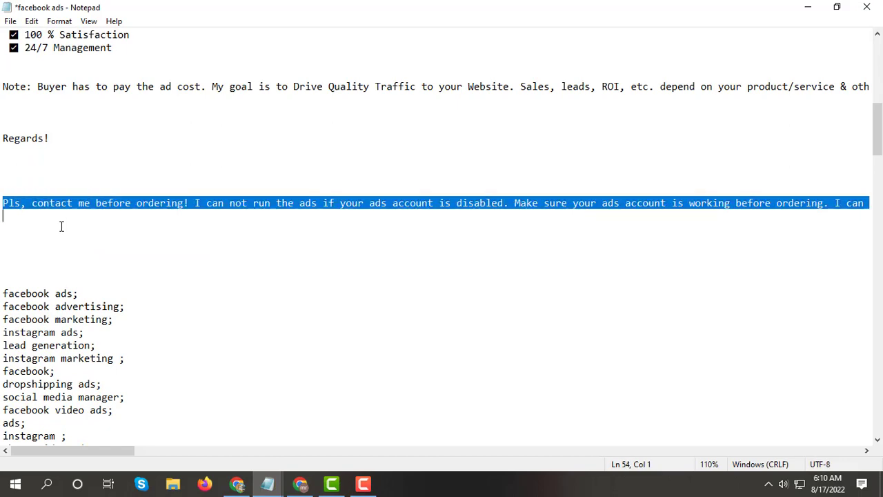
left_click(64, 241)
scroll(64, 256, "down", 1)
scroll(65, 273, "up", 2)
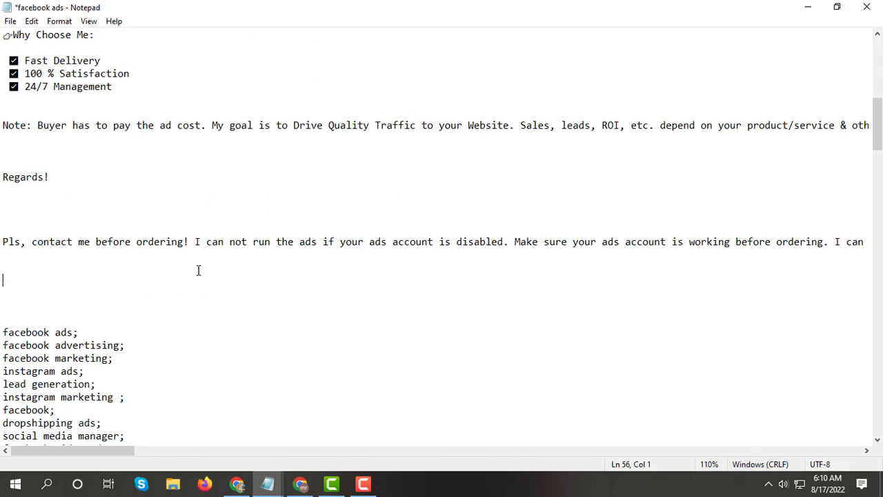
scroll(1, 230, "up", 1)
left_click_drag(2, 280, 462, 361)
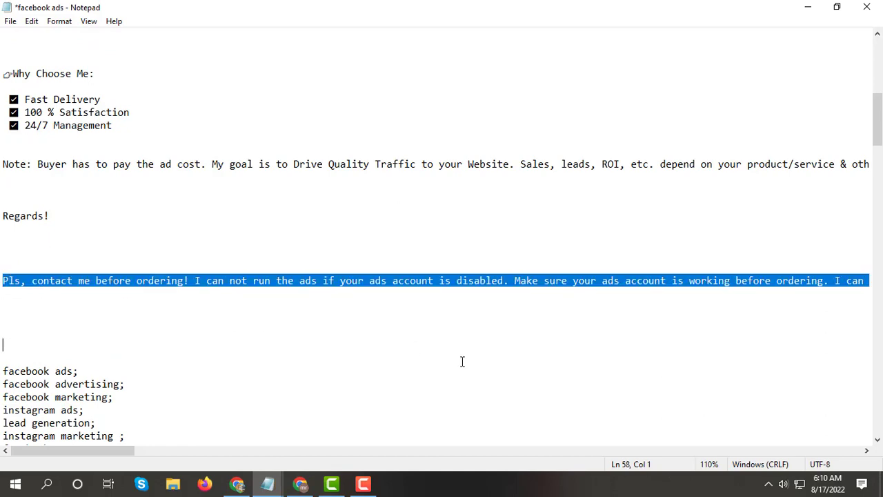
right_click(685, 267)
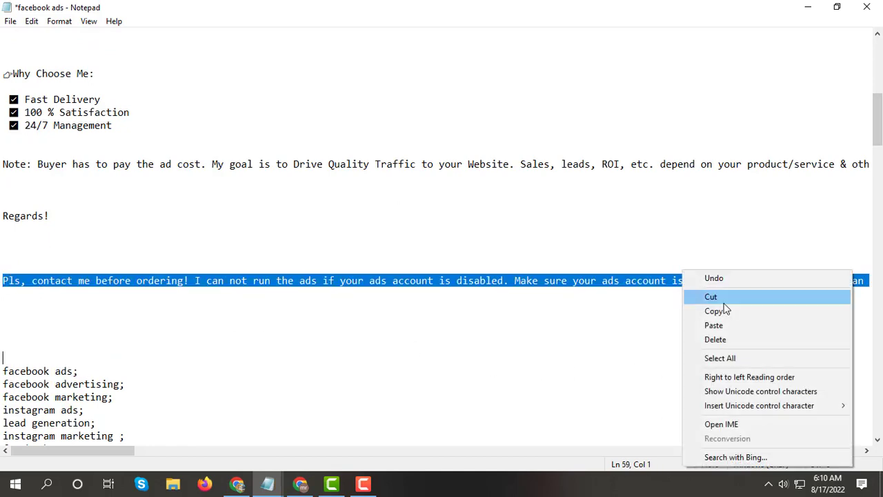
left_click(727, 304)
scroll(113, 343, "down", 5)
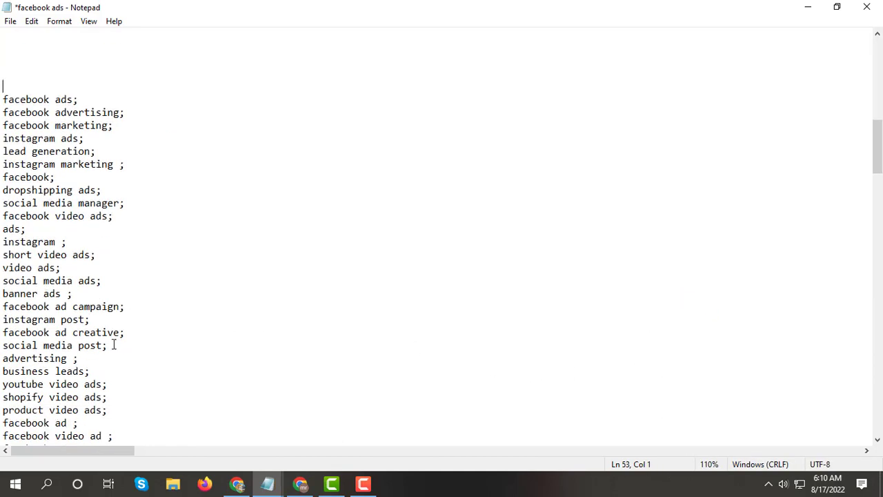
scroll(173, 377, "up", 8)
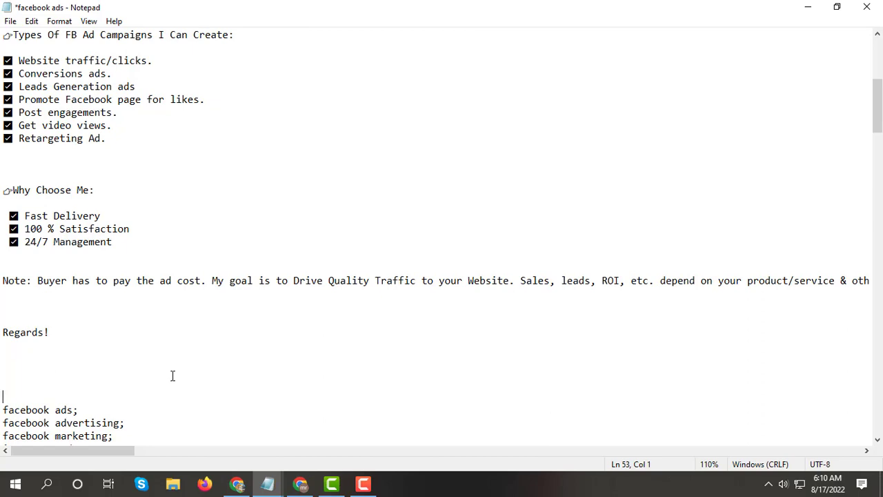
Step: Return to the gig in Chrome and paste the cut ordering notice on a new line below the sign-off in the description
left_click(237, 484)
scroll(243, 308, "up", 10)
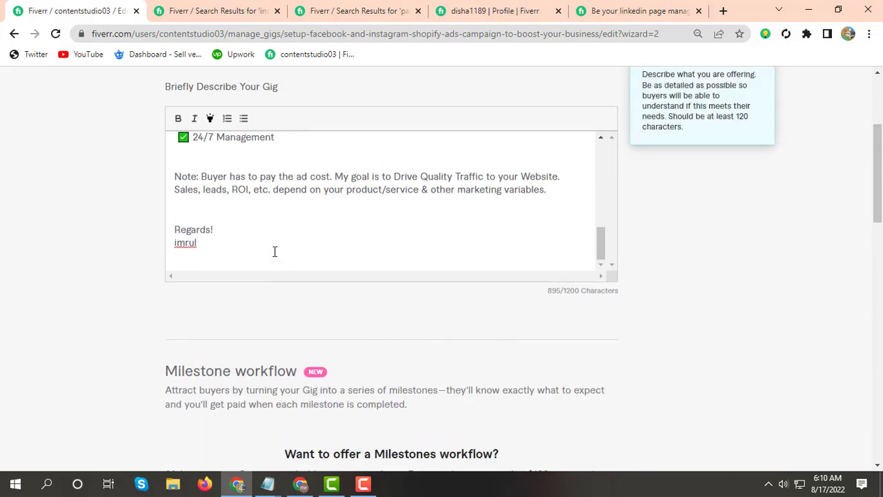
left_click(275, 251)
key("Return")
key("ctrl+v")
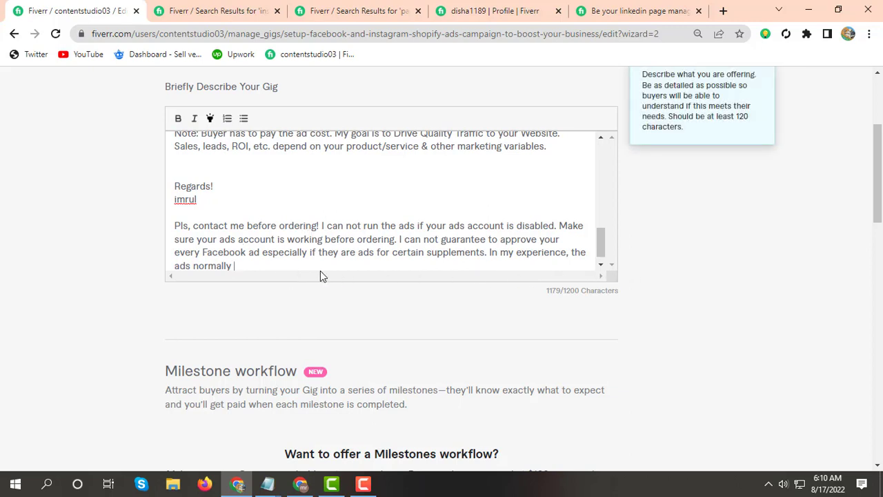
Step: Try to highlight the pasted "Pls, contact me before ordering!" paragraph in the gig description
left_click_drag(251, 258, 167, 217)
left_click(181, 120)
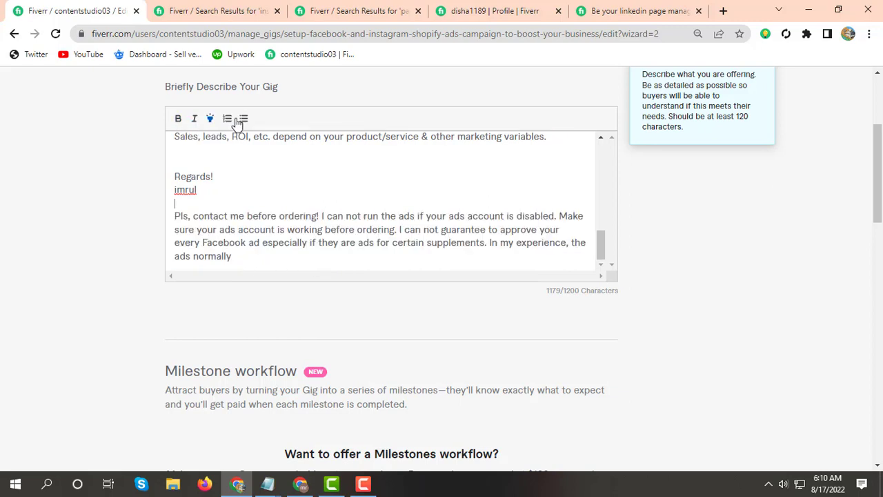
left_click_drag(176, 216, 247, 259)
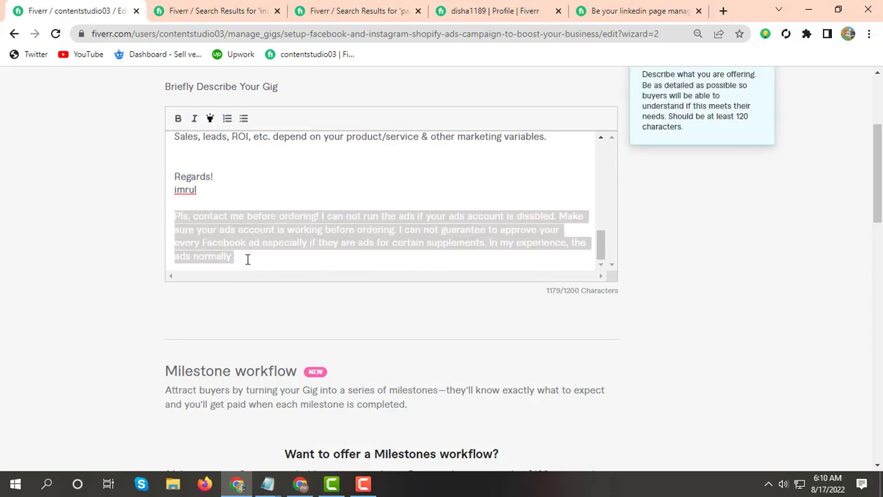
left_click(210, 118)
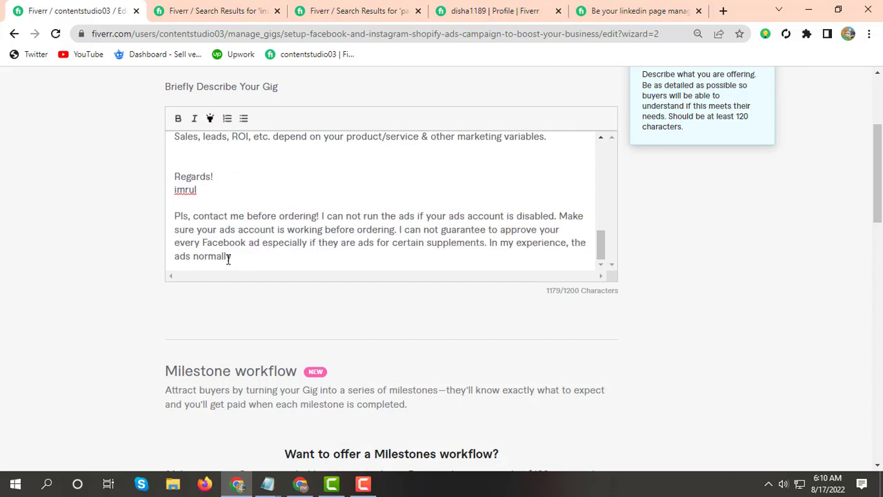
left_click_drag(232, 257, 173, 202)
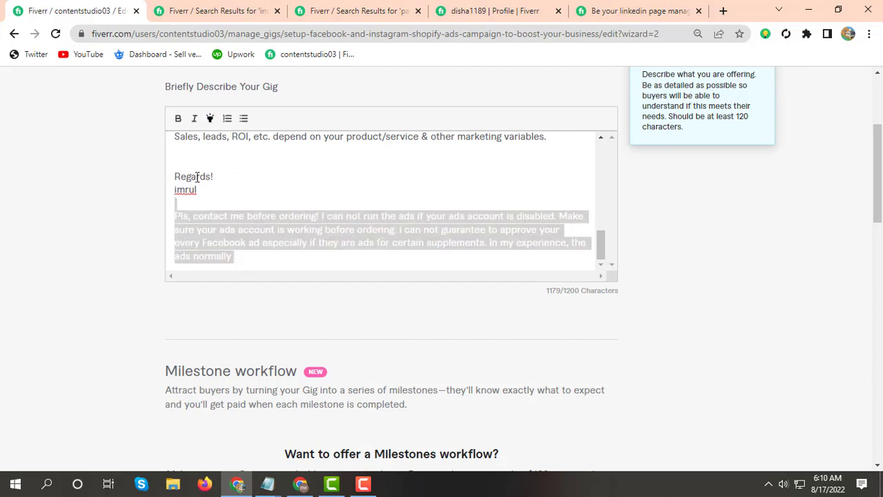
left_click(208, 119)
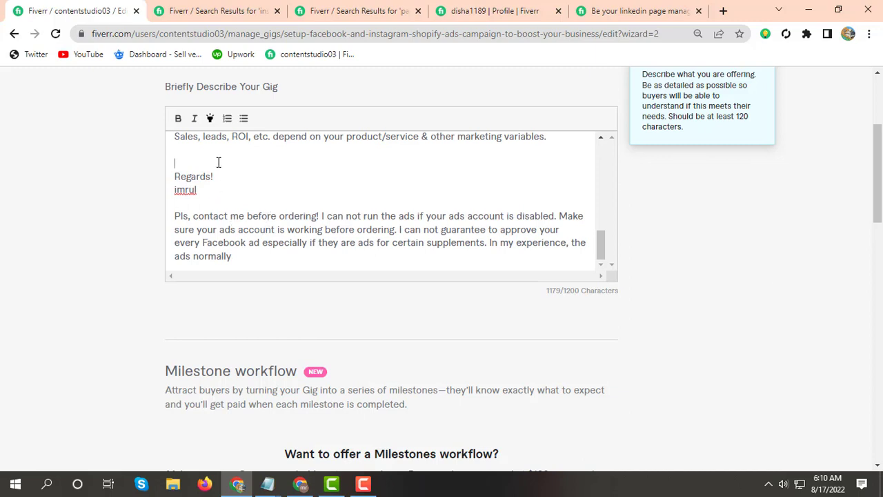
Step: Remove one blank line above "Regards!" and delete the pasted "Pls, contact me before ordering!" paragraph from the description
key("BackSpace")
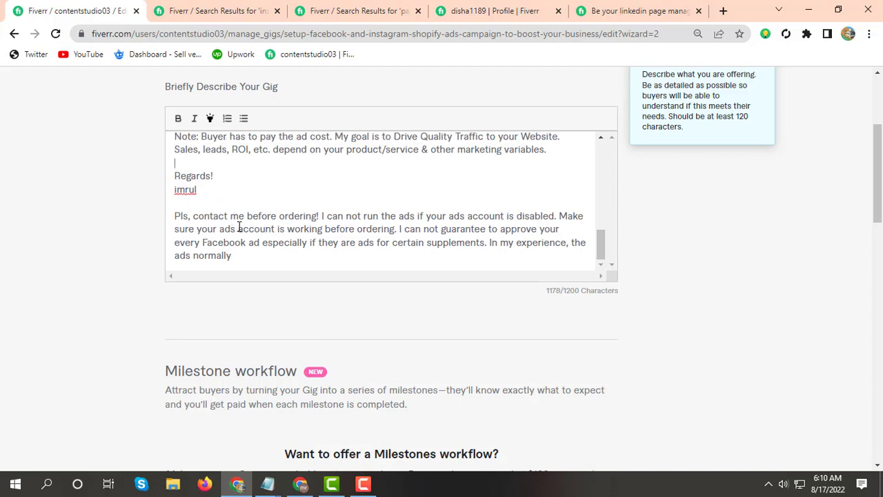
left_click_drag(251, 261, 168, 211)
key("BackSpace")
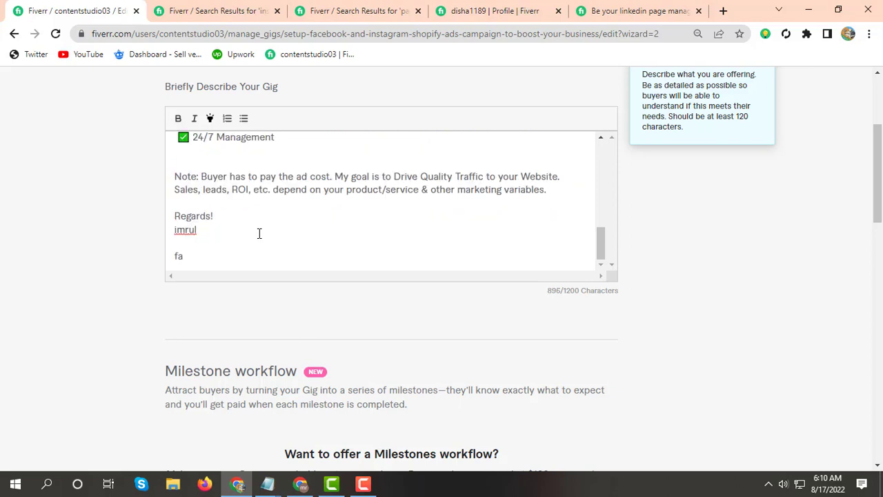
Step: Enter the keyword line "facebook ads || instagram ads || shopify ||" below the sign-off in the gig description
type("facebook")
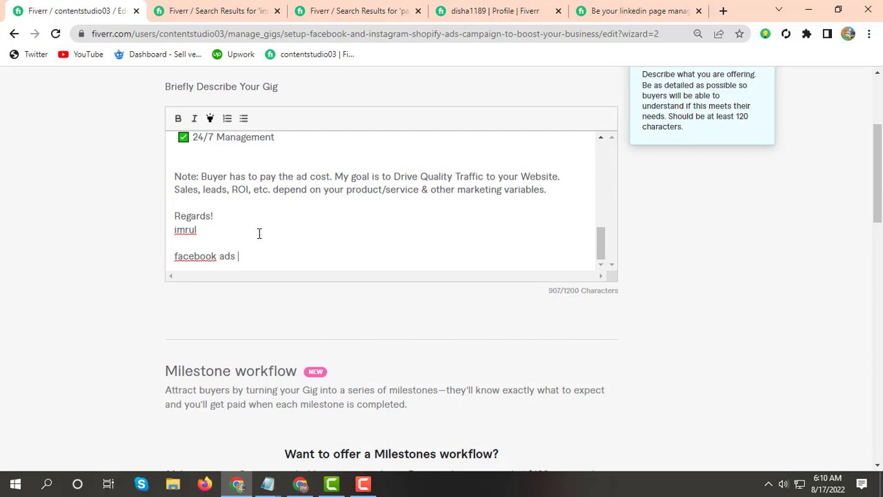
type("ads || instagram ads")
type("|| shopif")
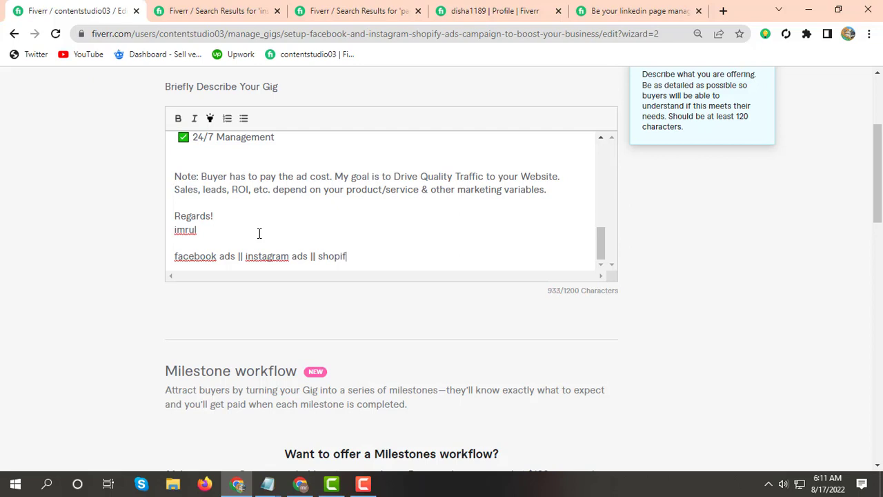
type("y ||")
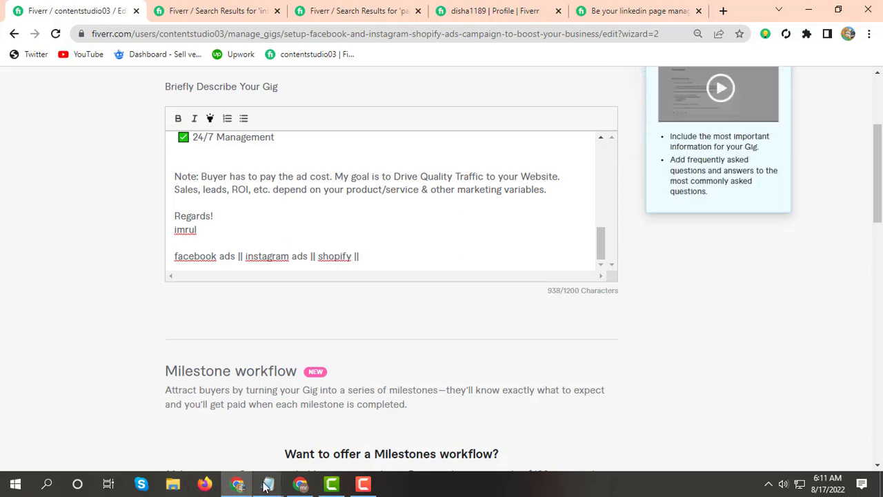
Step: Switch to the "facebook ads" Notepad file and copy the keyword "facebook marketing" from the list
mouse_move(266, 486)
left_click(339, 445)
scroll(88, 333, "down", 2)
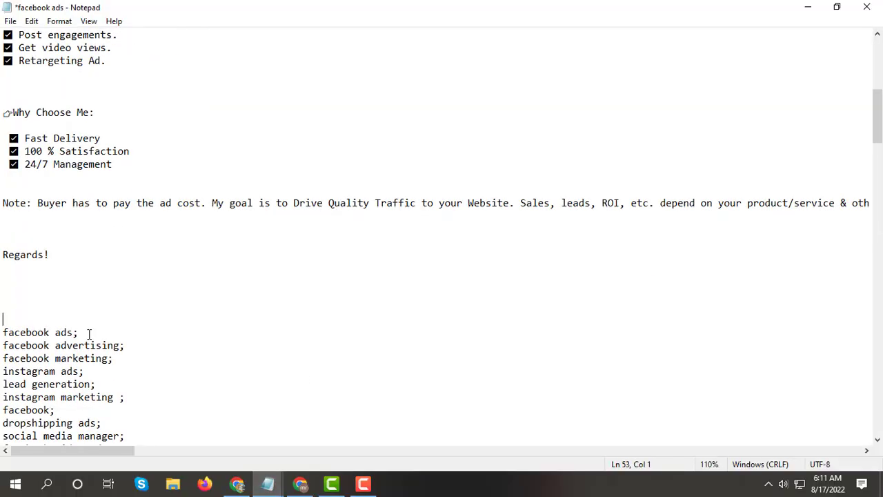
scroll(88, 336, "down", 1)
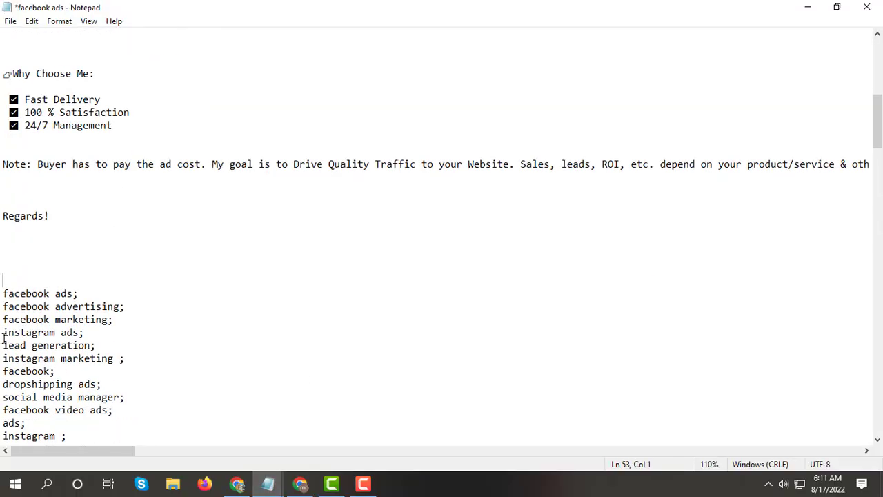
left_click_drag(3, 318, 110, 323)
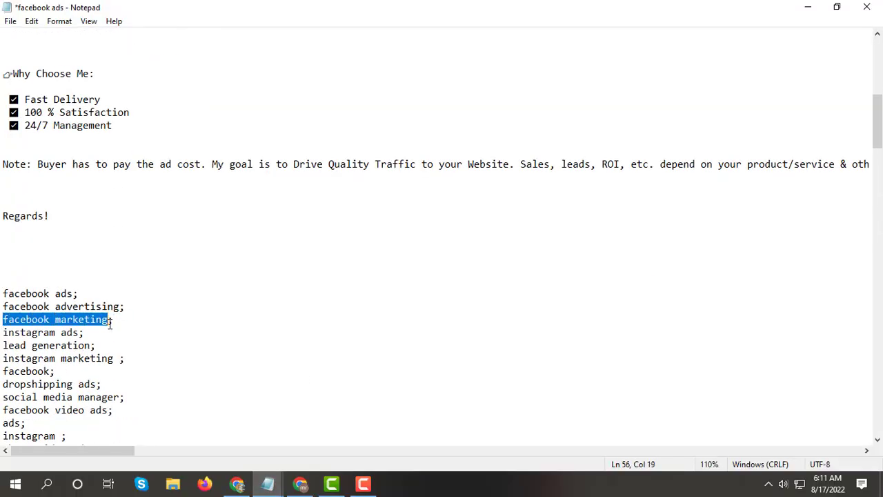
right_click(110, 323)
left_click(175, 167)
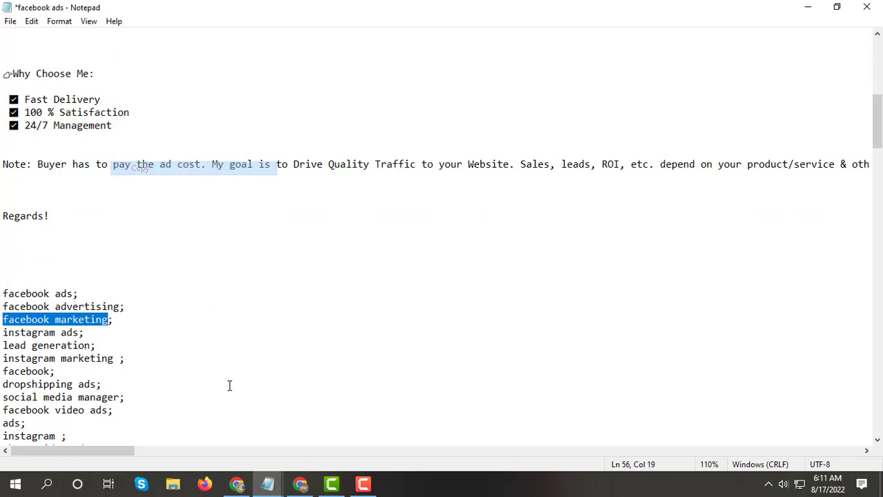
Step: Return to the gig in Chrome, append the copied keyword followed by "||" to the keyword line, and shorten it to "fb marketing"
left_click(237, 483)
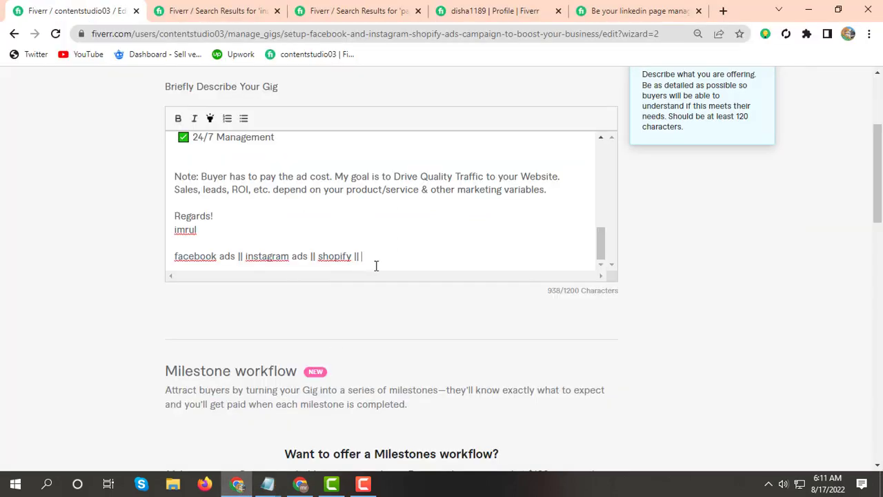
key("ctrl+v")
type("||")
left_click_drag(365, 261, 406, 261)
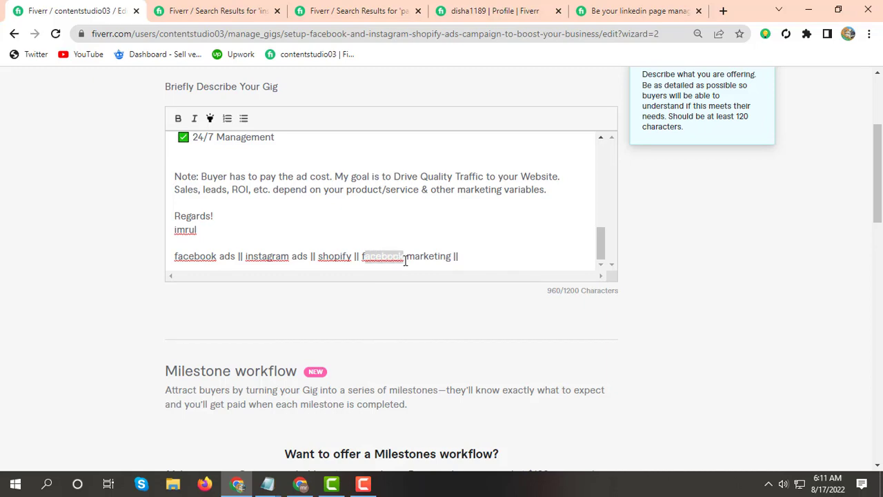
type("b")
left_click(433, 255)
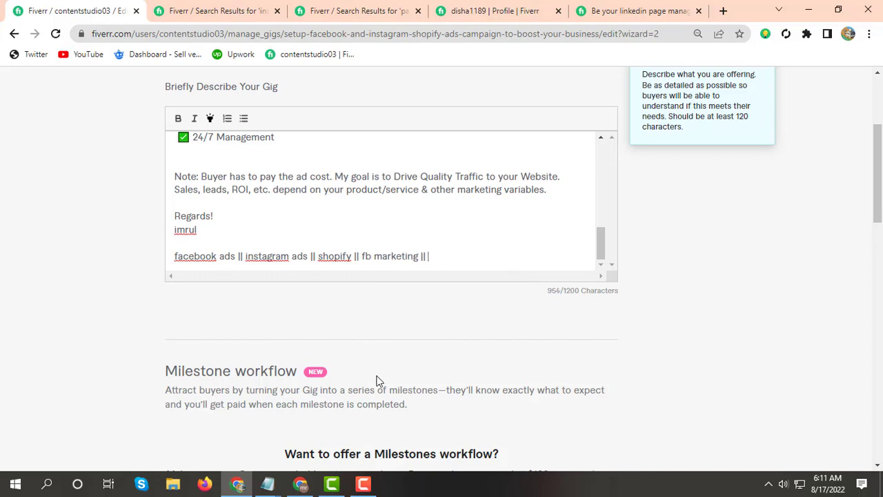
Step: Switch back to the "facebook ads" Notepad file and copy the keyword "banner ads" from the list
left_click(309, 421)
scroll(134, 376, "down", 3)
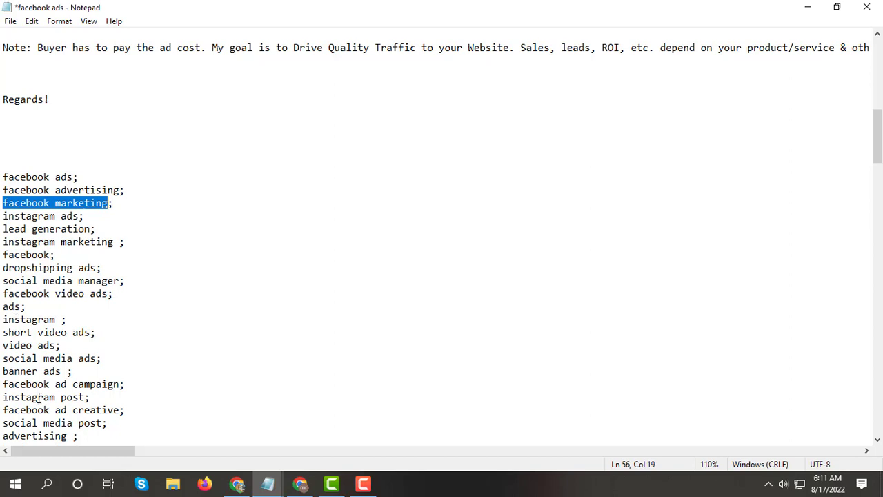
left_click_drag(1, 375, 61, 373)
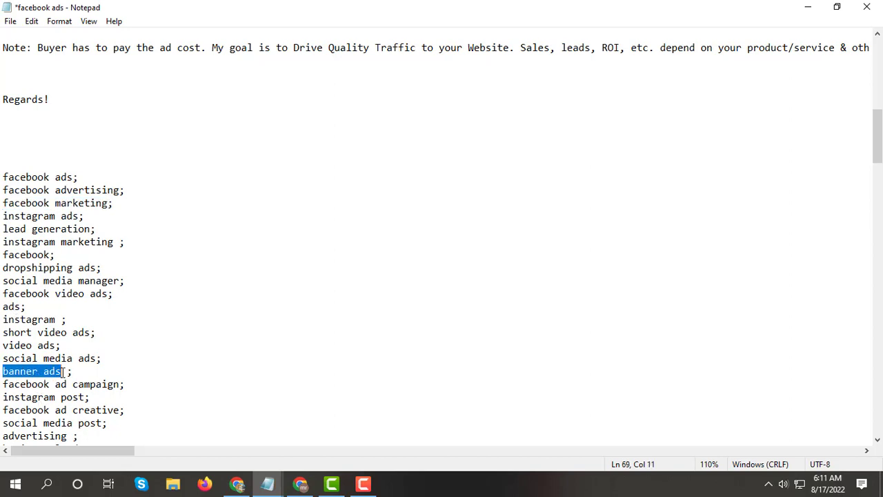
right_click(62, 373)
left_click(93, 216)
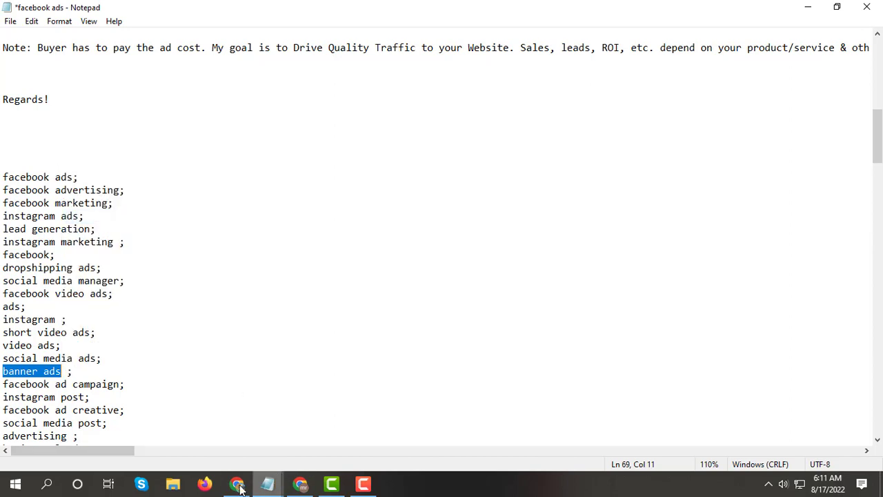
Step: Return to the gig in Chrome and paste "banner ads" at the end of the description's keyword line
left_click(237, 484)
left_click(439, 266)
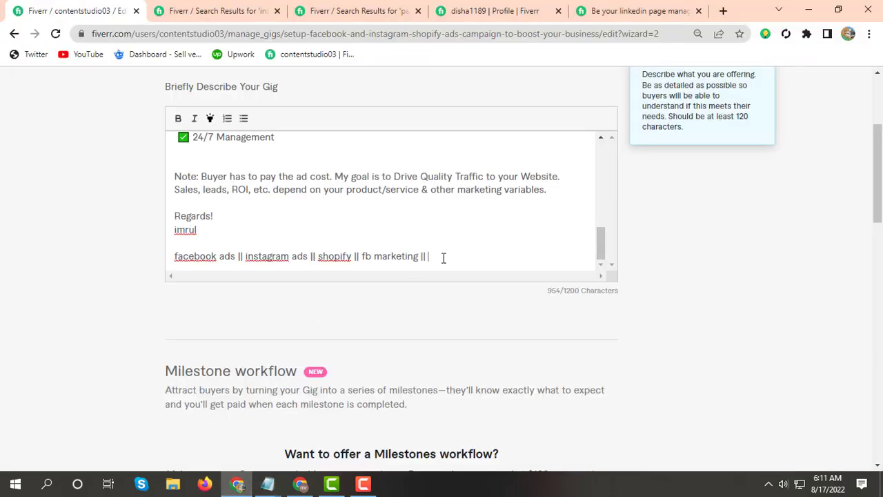
key("ctrl+v")
Step: Save the gig's Description & FAQ section and continue to Requirements
scroll(489, 355, "down", 7)
scroll(578, 402, "down", 4)
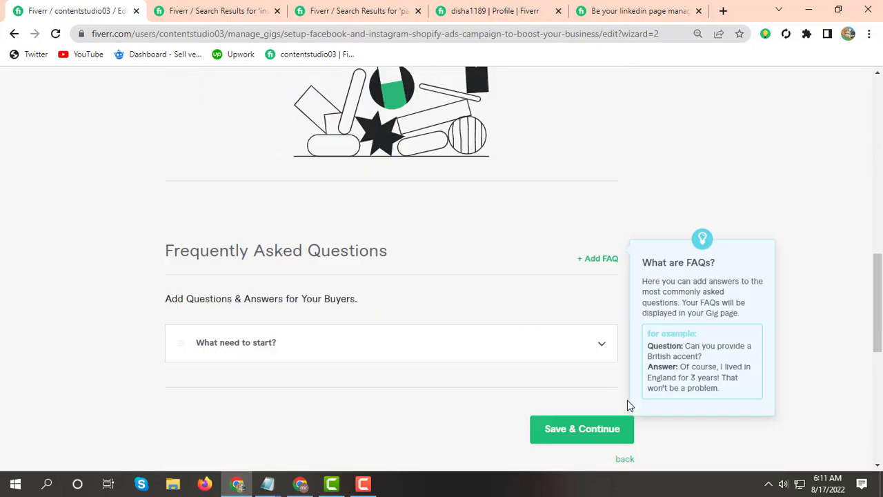
left_click(602, 244)
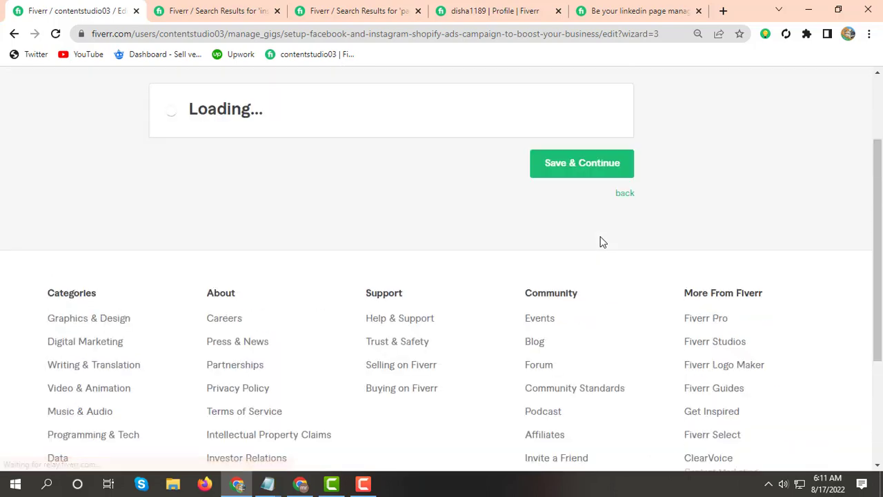
Step: Look through the "facebook ads" Notepad notes for buyer requirement text, and return to the gig in Chrome
left_click(262, 302)
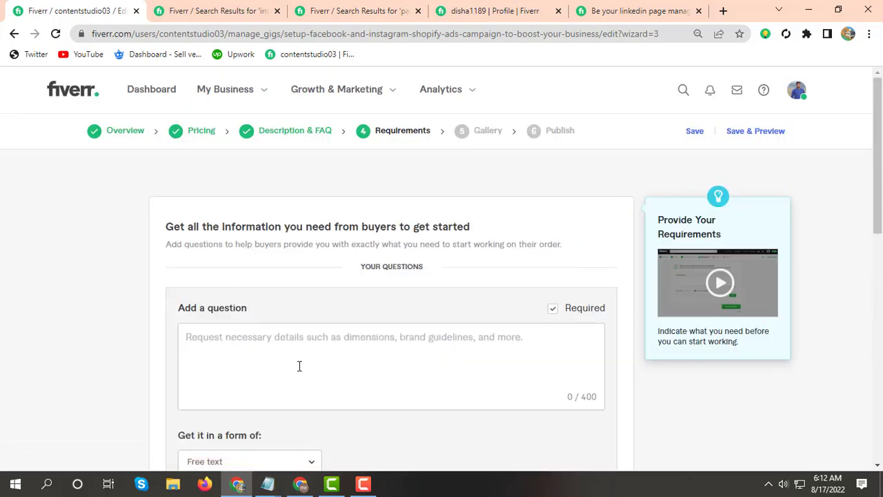
scroll(303, 386, "down", 2)
mouse_move(265, 485)
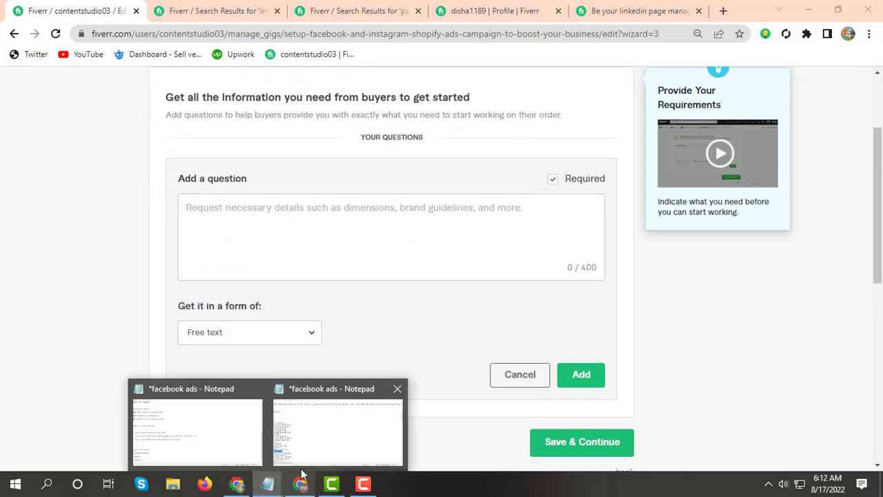
left_click(321, 447)
scroll(301, 360, "up", 4)
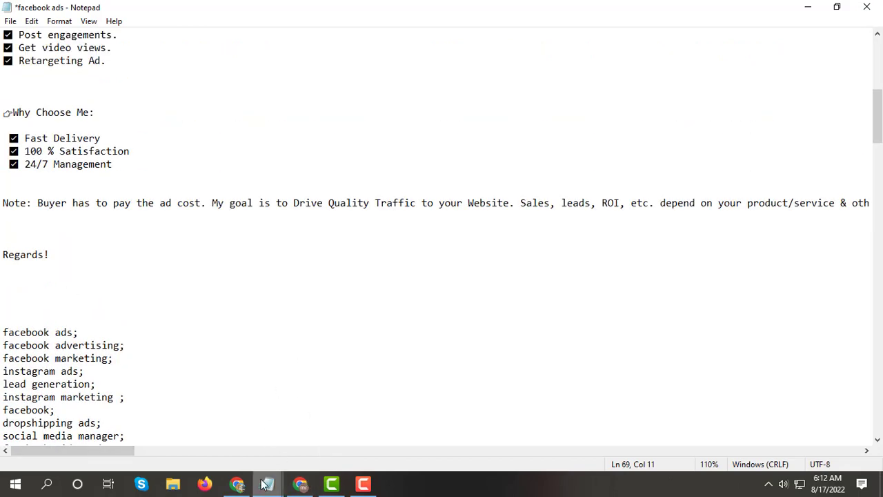
scroll(253, 493, "up", 3)
left_click(237, 484)
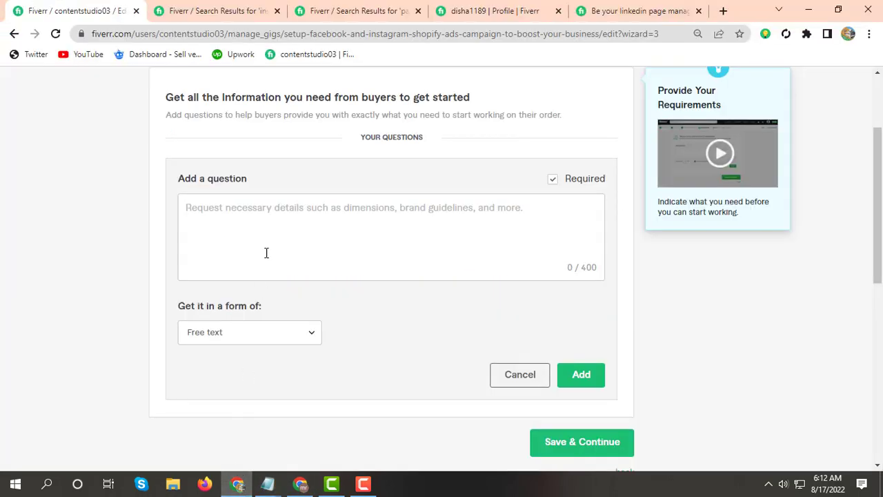
Step: Go back to Description & FAQ, copy the whole answer of "What need to start?", and close that FAQ entry with an update
scroll(269, 207, "up", 3)
left_click(289, 137)
scroll(289, 320, "down", 10)
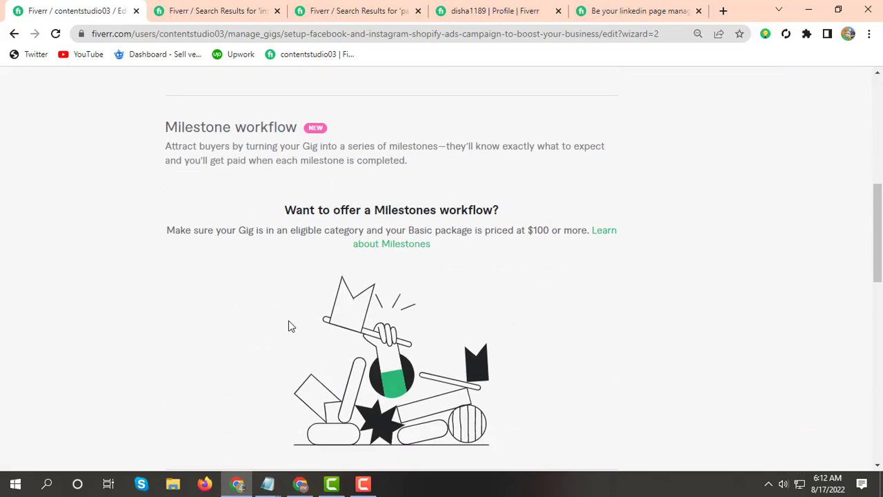
left_click(251, 232)
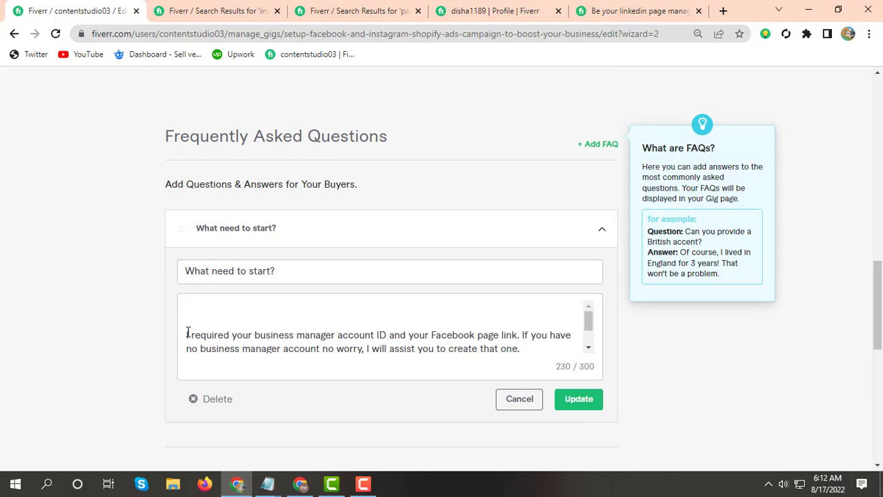
left_click_drag(187, 332, 465, 348)
right_click(487, 343)
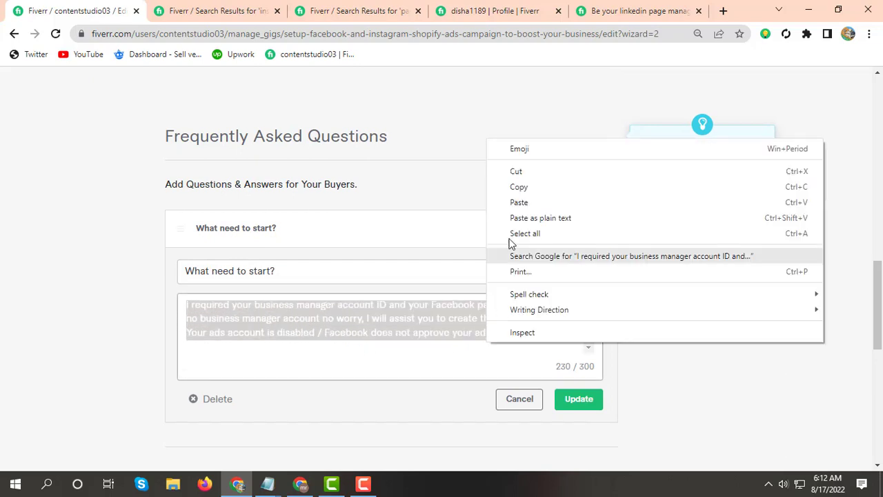
left_click(523, 187)
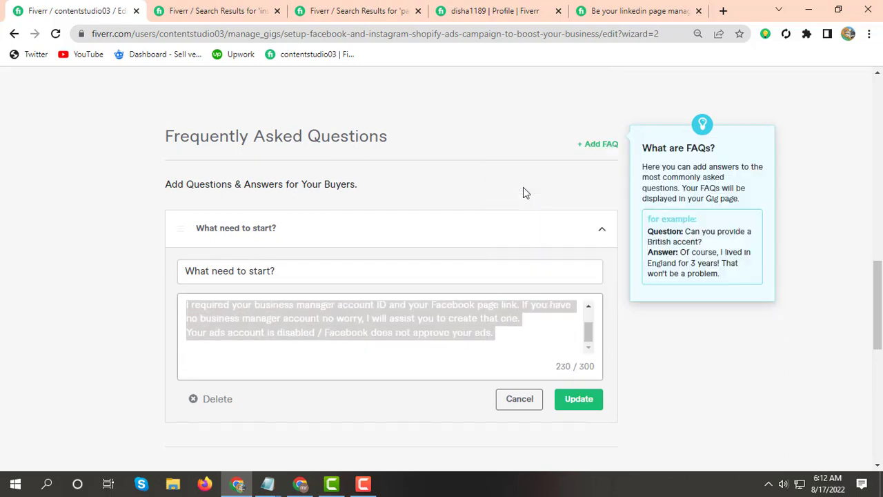
left_click(567, 406)
Step: Return to Requirements and paste the copied FAQ answer as a new buyer question
scroll(516, 359, "up", 15)
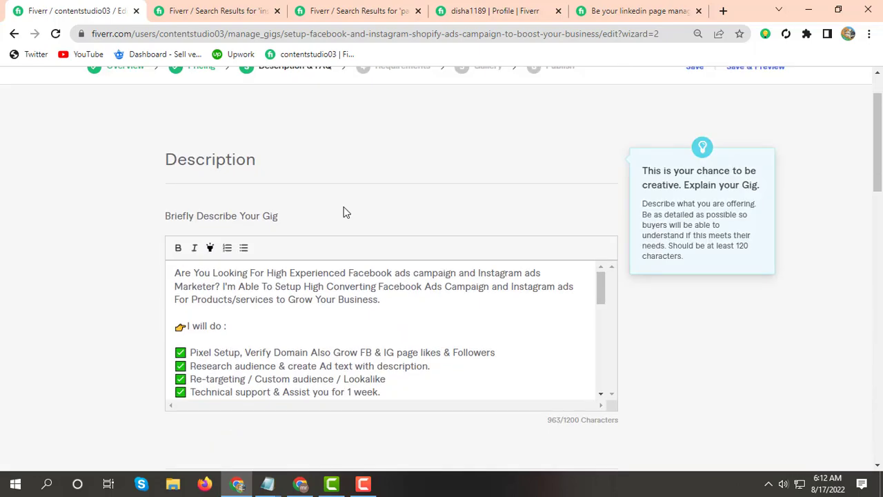
left_click(382, 131)
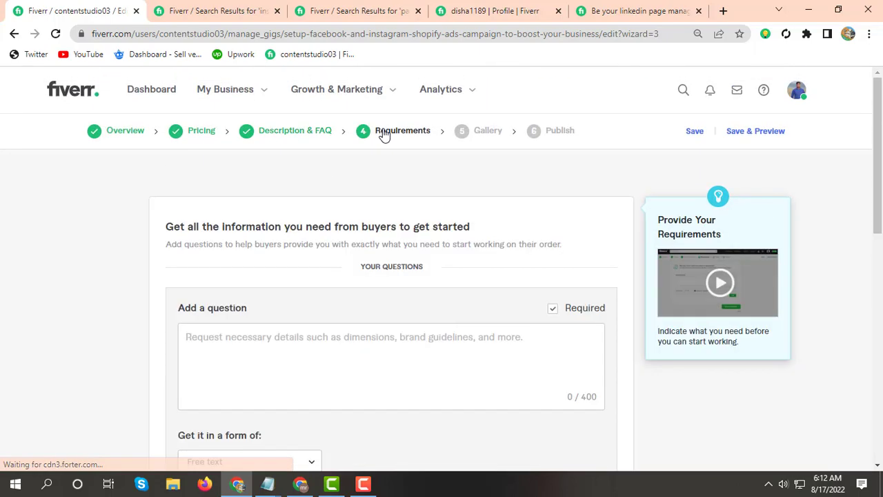
left_click(309, 345)
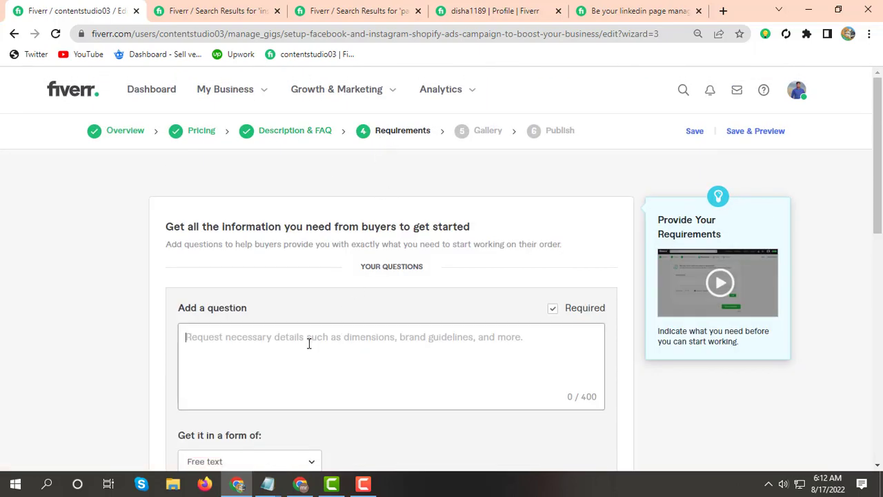
key("ctrl+v")
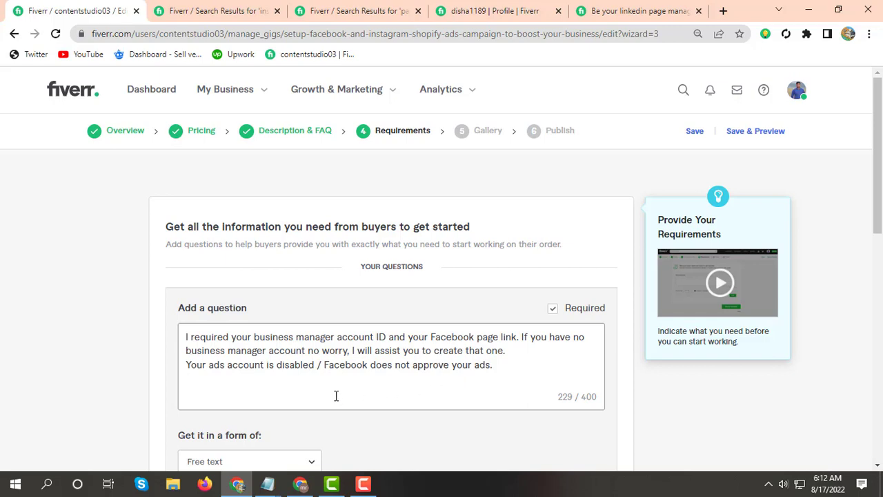
Step: Remove the sentence "Your ads account is disabled / Facebook does not approve your ads." and add the question as free text
left_click_drag(510, 365, 195, 363)
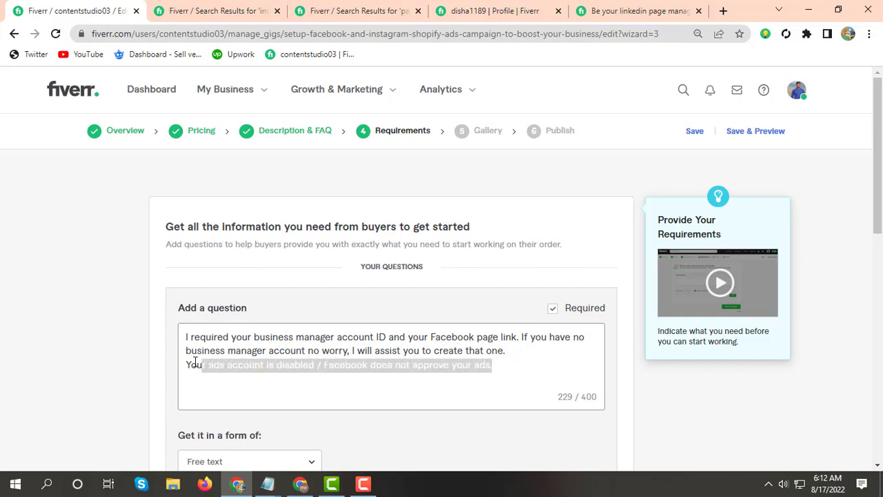
key("BackSpace")
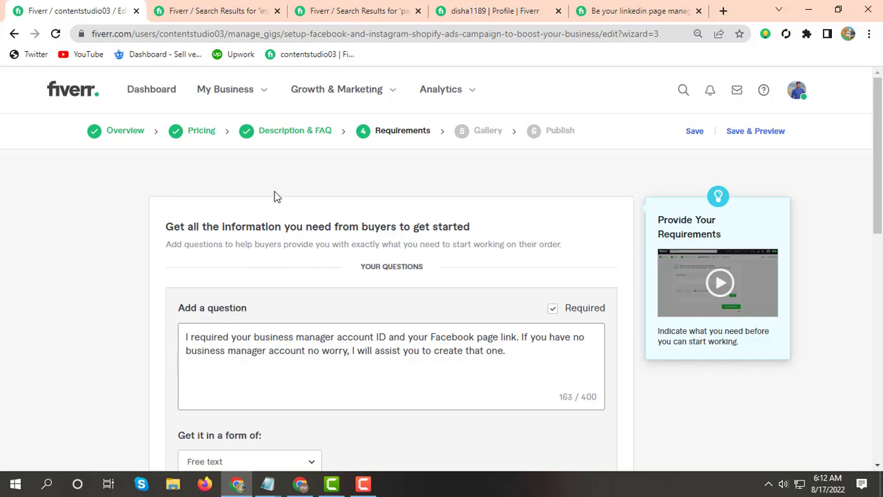
scroll(298, 145, "down", 2)
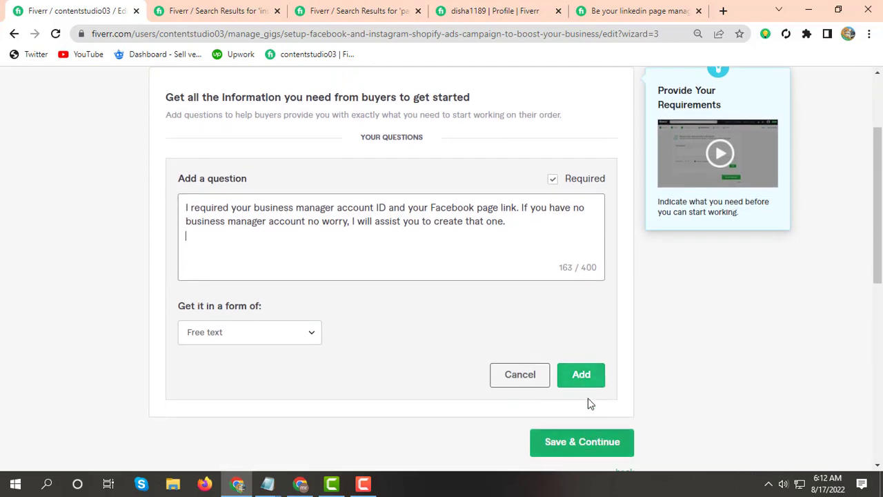
left_click(582, 371)
scroll(384, 191, "up", 2)
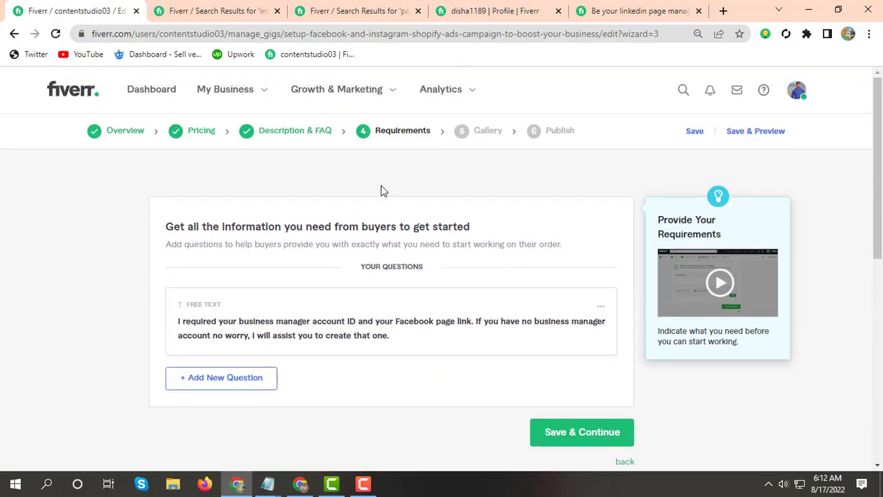
Step: In Description & FAQ, delete "Your ads account is disabled / Facebook does not approve your ads" from the "What need to start?" answer and update it
left_click(311, 130)
scroll(289, 306, "down", 3)
scroll(289, 306, "down", 8)
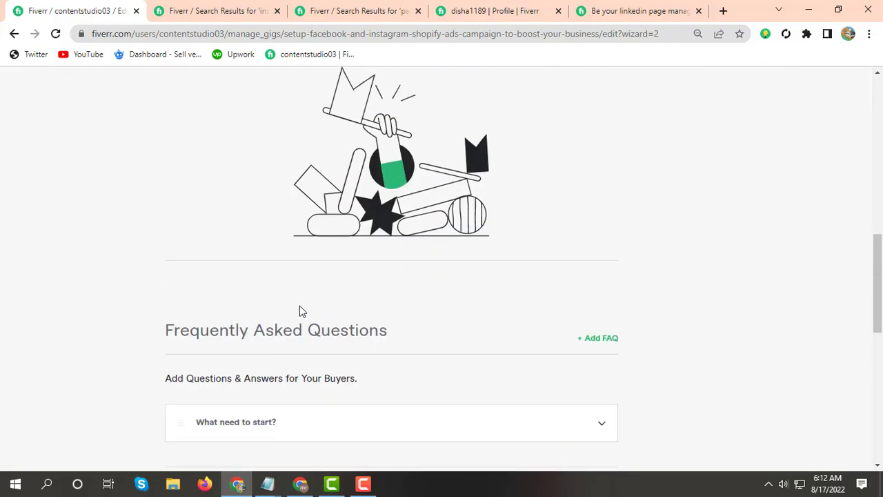
left_click(271, 234)
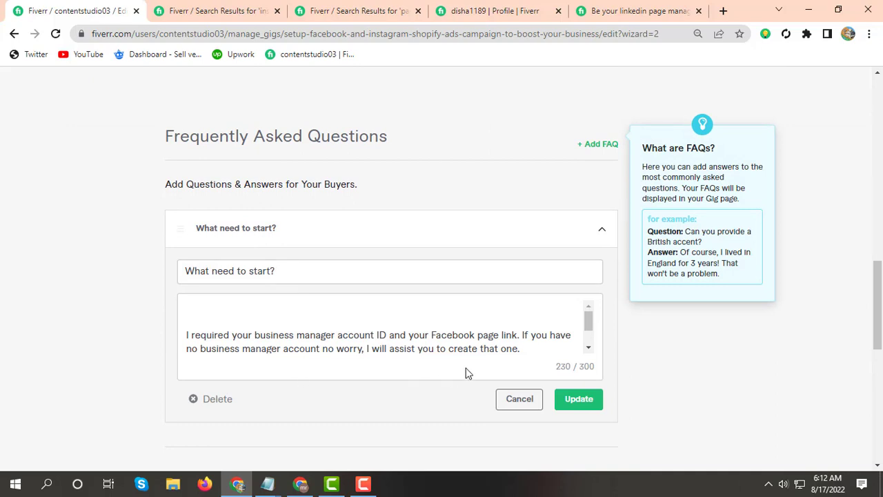
scroll(439, 338, "down", 1)
left_click_drag(493, 336, 173, 339)
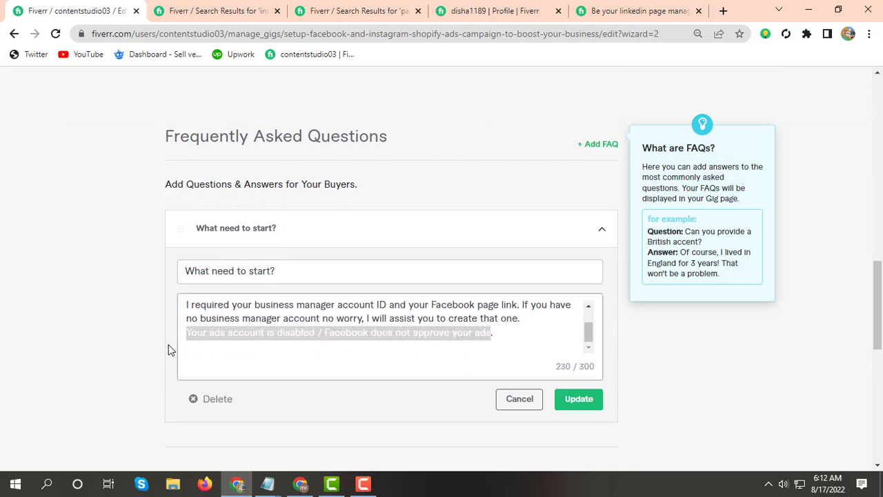
key("BackSpace")
left_click(581, 401)
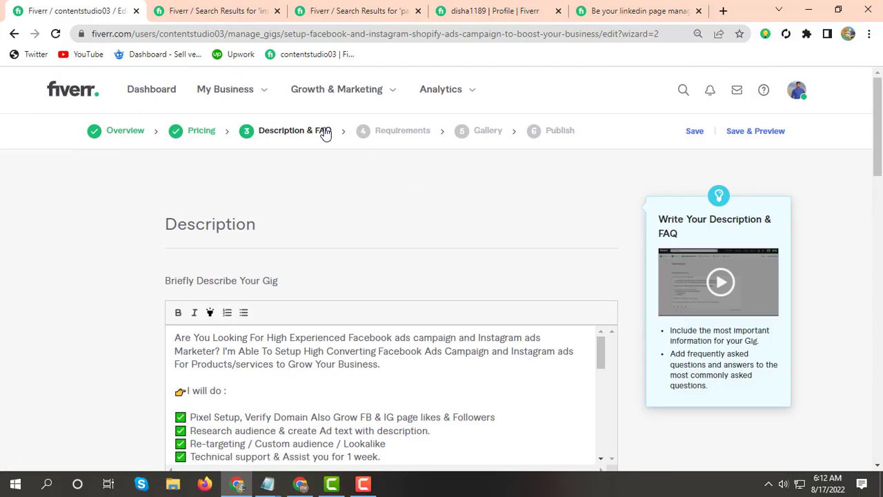
Step: Return to the gig's Requirements section and review the added buyer question
left_click(385, 133)
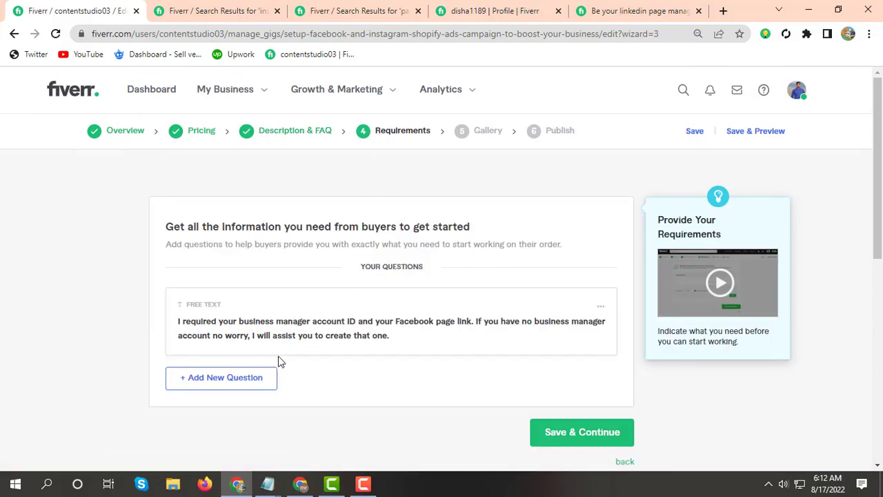
scroll(414, 366, "down", 2)
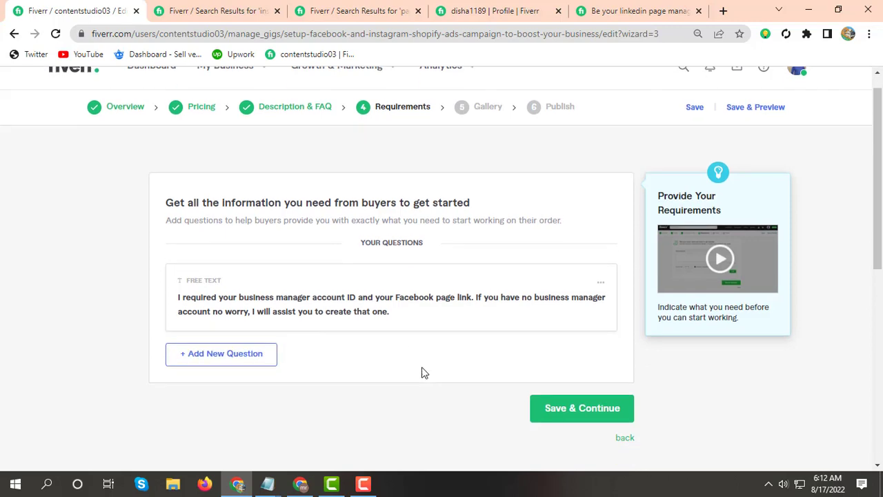
scroll(265, 255, "up", 1)
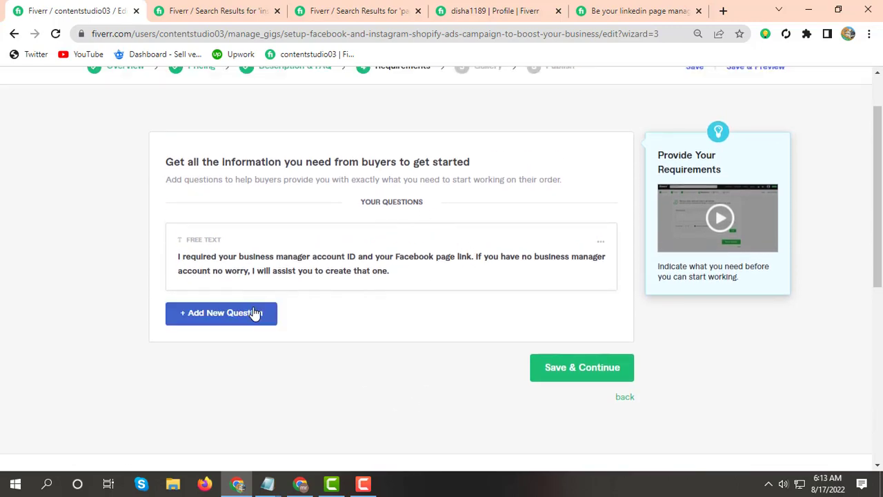
left_click(200, 314)
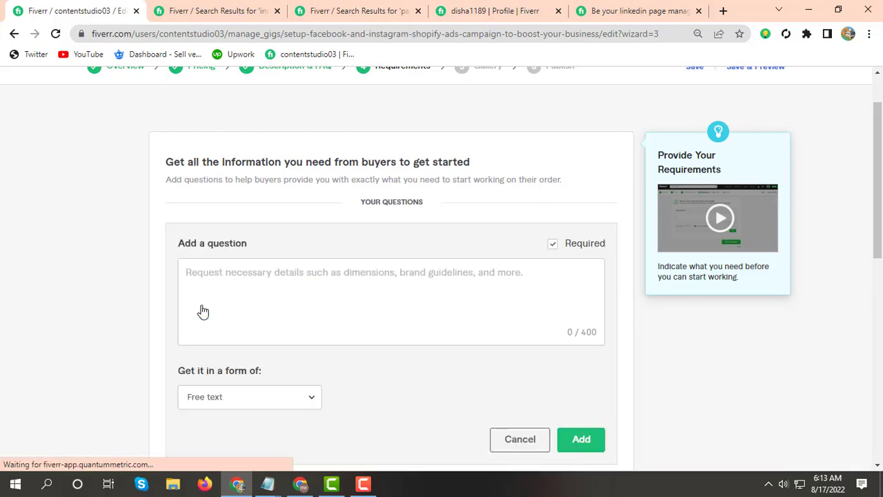
scroll(404, 287, "down", 3)
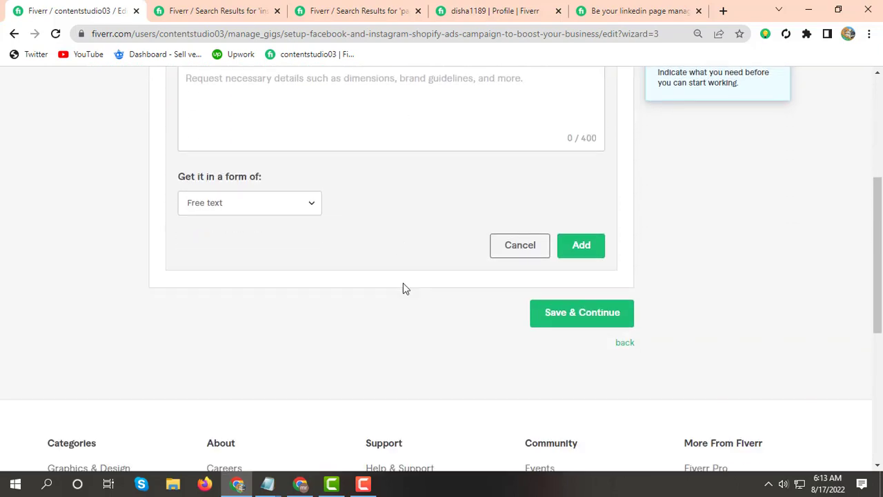
left_click(516, 253)
scroll(513, 255, "up", 3)
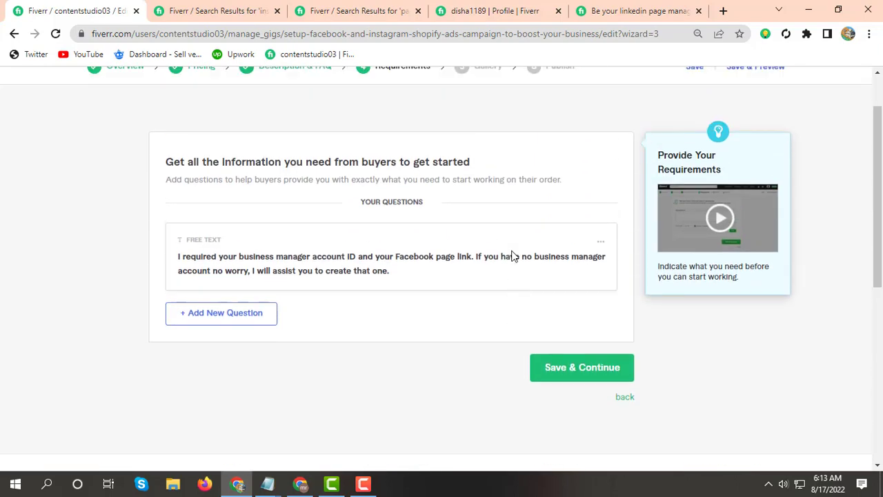
Step: Save the gig's Requirements section and continue to Gallery
double_click(380, 270)
left_click(447, 279)
left_click(558, 367)
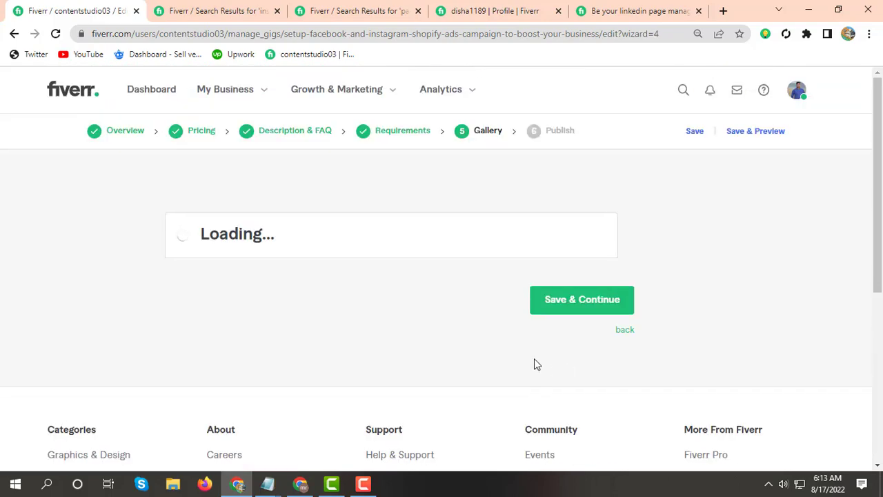
Step: Upload "facebook and instagram ads (1)" from the Downloads folder as the gig's first gallery image
scroll(414, 357, "down", 5)
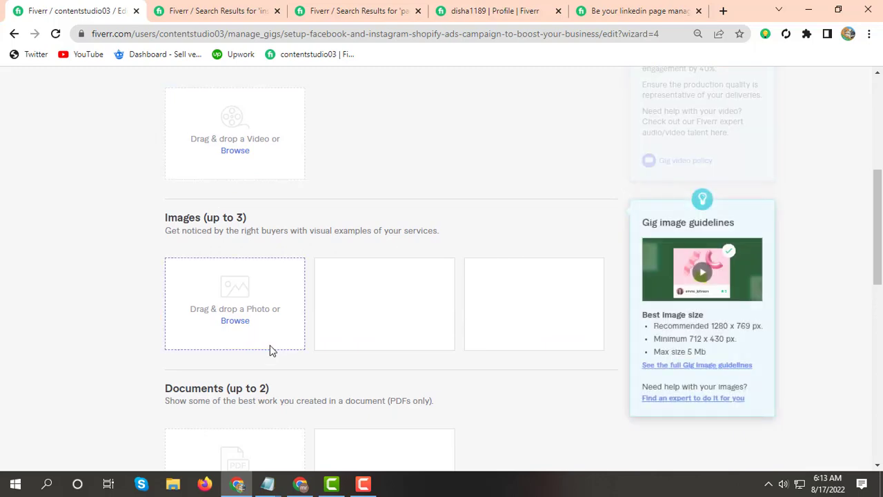
left_click(233, 322)
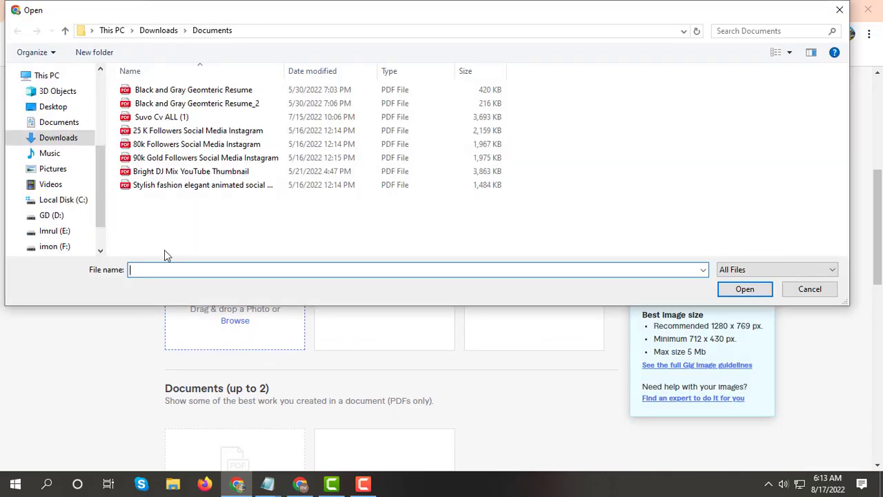
left_click(67, 139)
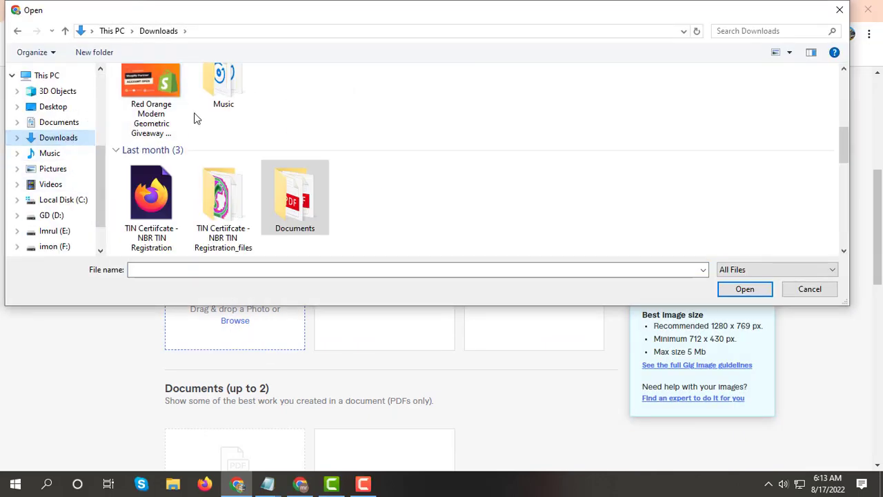
scroll(207, 187, "up", 6)
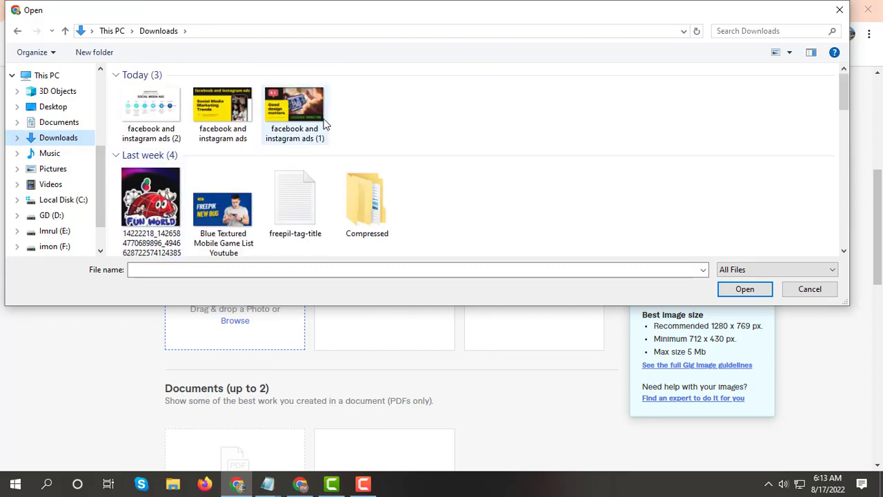
double_click(327, 125)
Step: Add "facebook and instagram ads" as the second gallery image and "facebook and instagram ads (2)" as the third
scroll(379, 227, "down", 3)
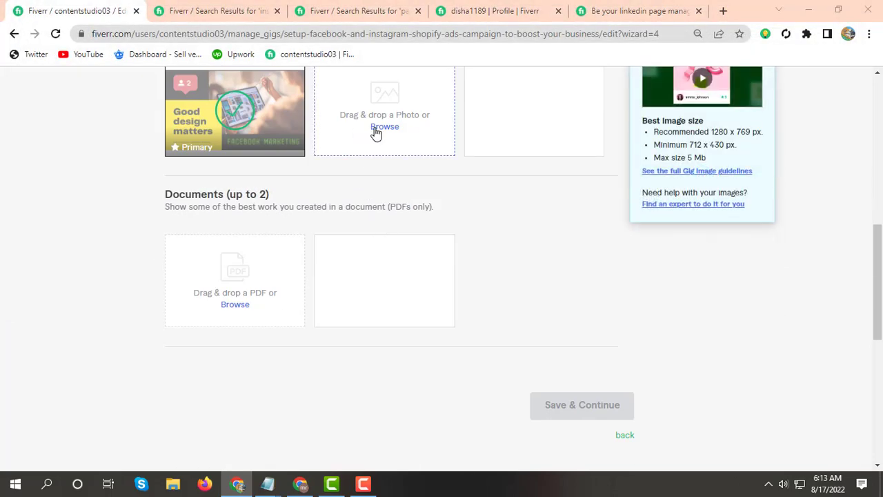
left_click(376, 127)
double_click(221, 121)
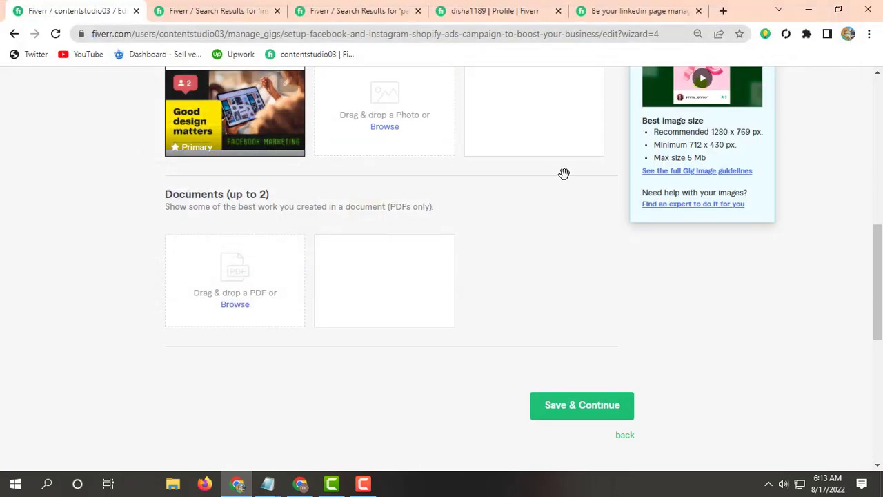
scroll(531, 163, "up", 1)
left_click(528, 192)
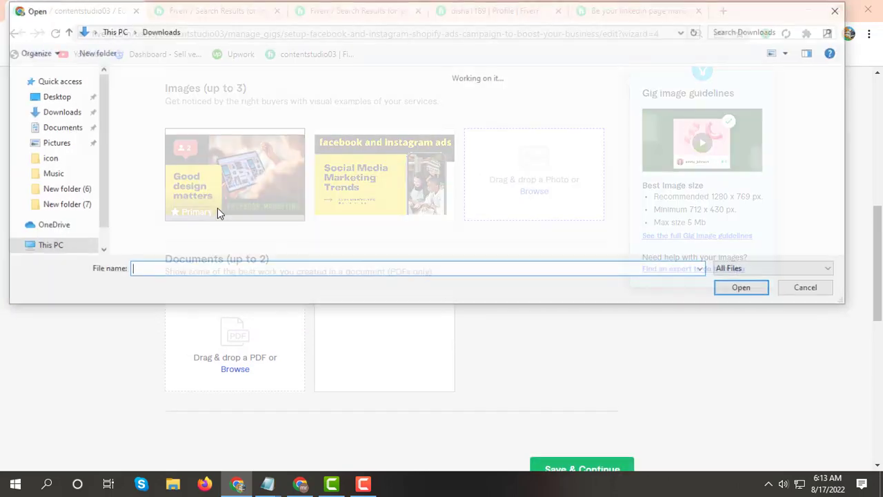
double_click(158, 148)
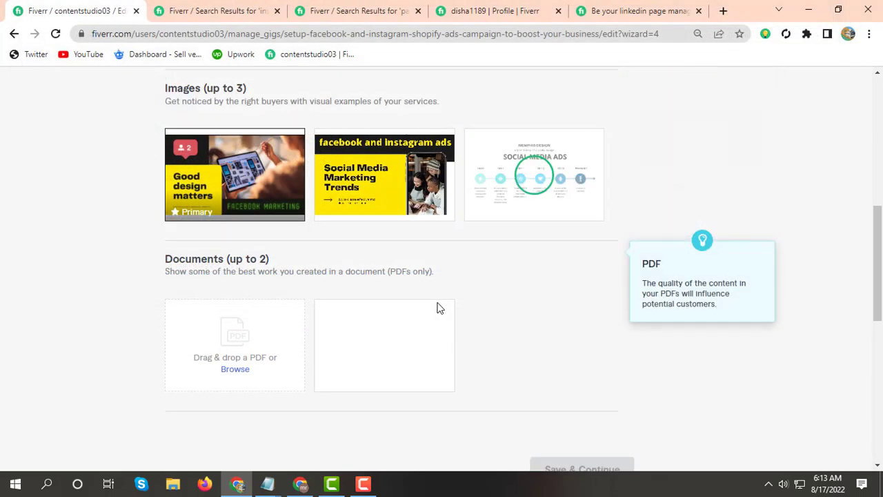
Step: Go back to the gig's Requirements section, recheck the buyer question, and save to continue to Gallery
scroll(437, 307, "up", 1)
scroll(437, 308, "up", 5)
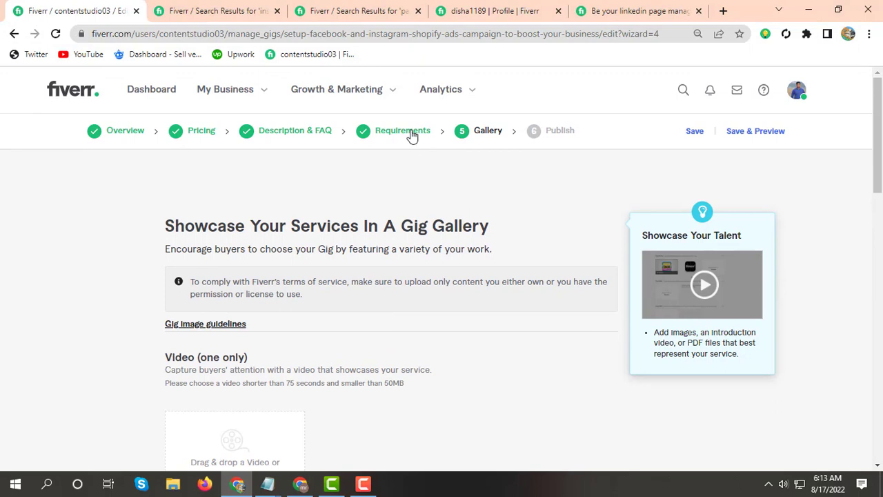
left_click(410, 134)
scroll(377, 274, "down", 1)
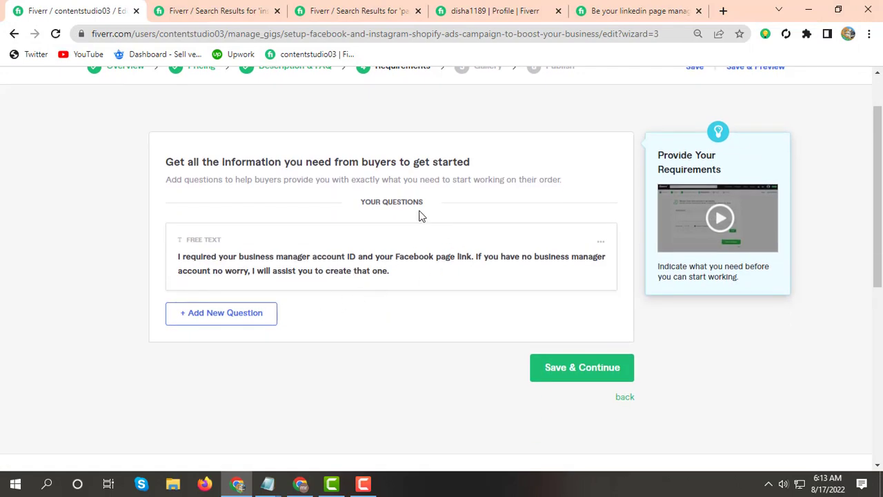
double_click(195, 255)
left_click(582, 367)
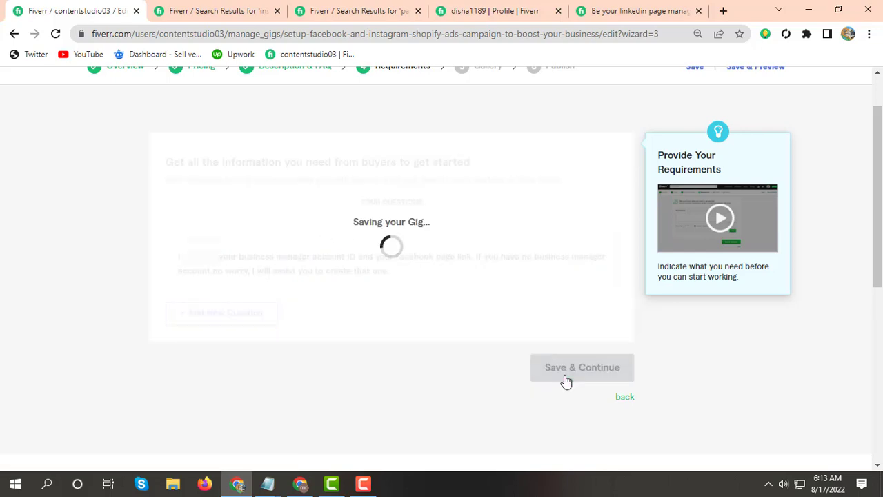
Step: Save the Gallery section with its three images and continue to Publish
scroll(566, 381, "down", 3)
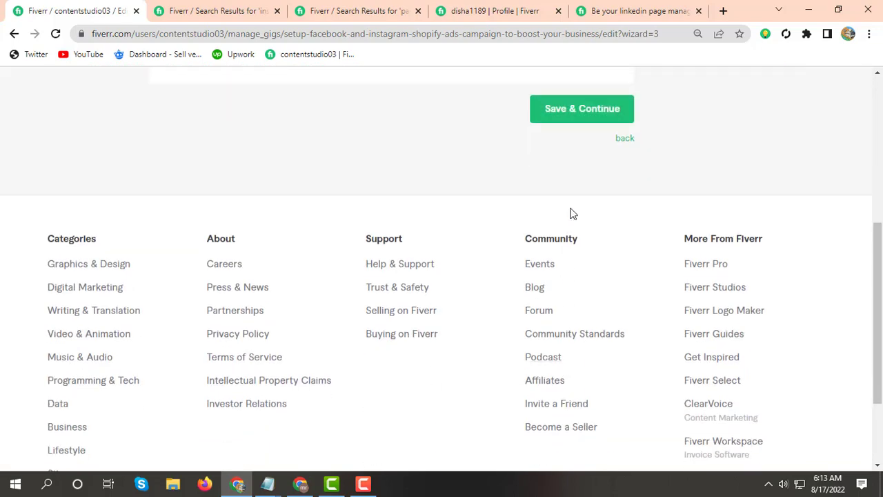
scroll(578, 199, "down", 7)
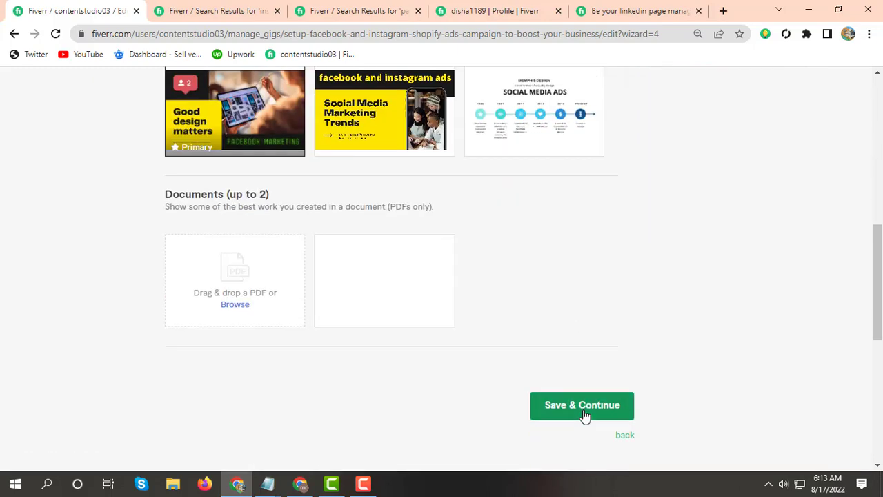
left_click(583, 407)
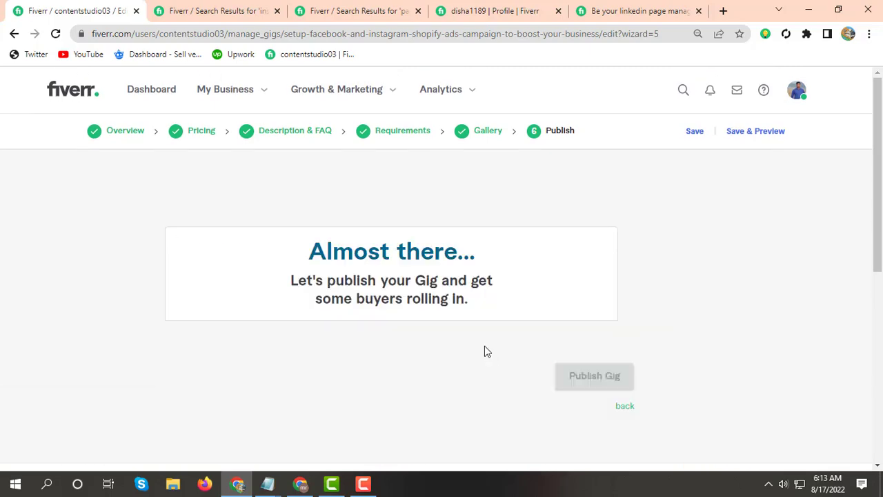
Step: Return to the gig's Requirements section and begin a new required buyer question with Free text as the answer form
left_click(409, 131)
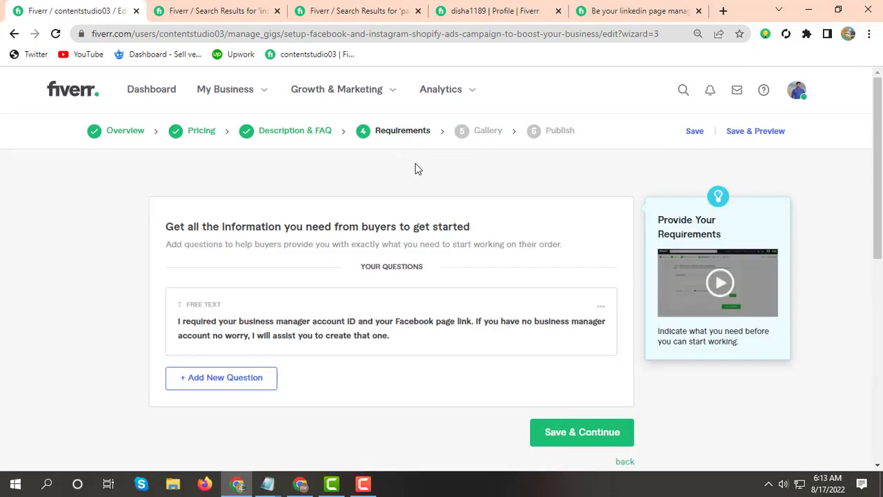
scroll(270, 352, "down", 1)
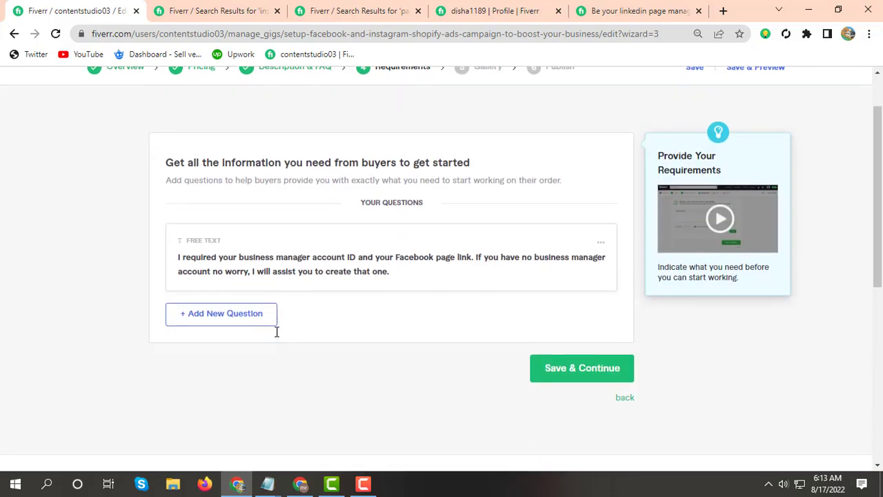
scroll(359, 265, "down", 1)
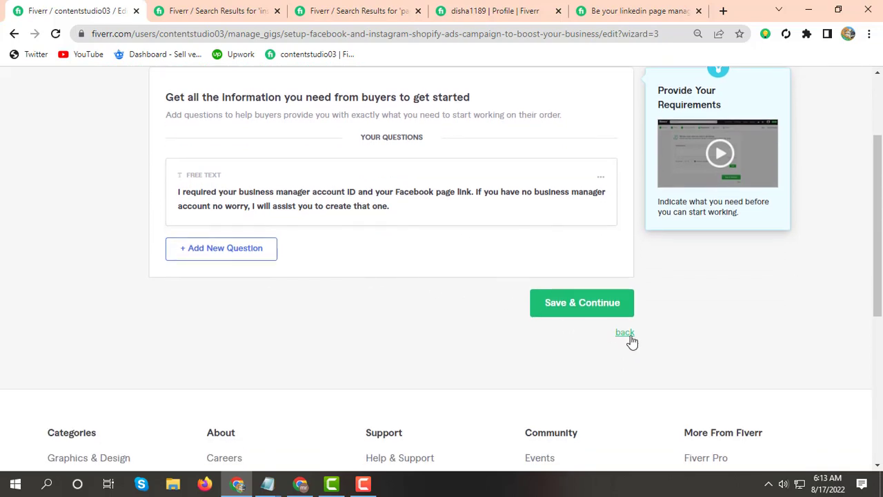
left_click(254, 258)
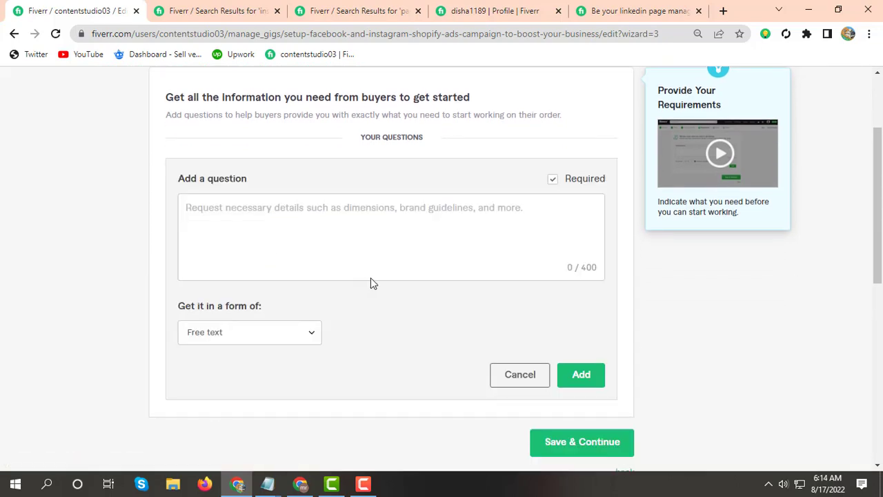
scroll(371, 277, "up", 1)
scroll(365, 283, "down", 3)
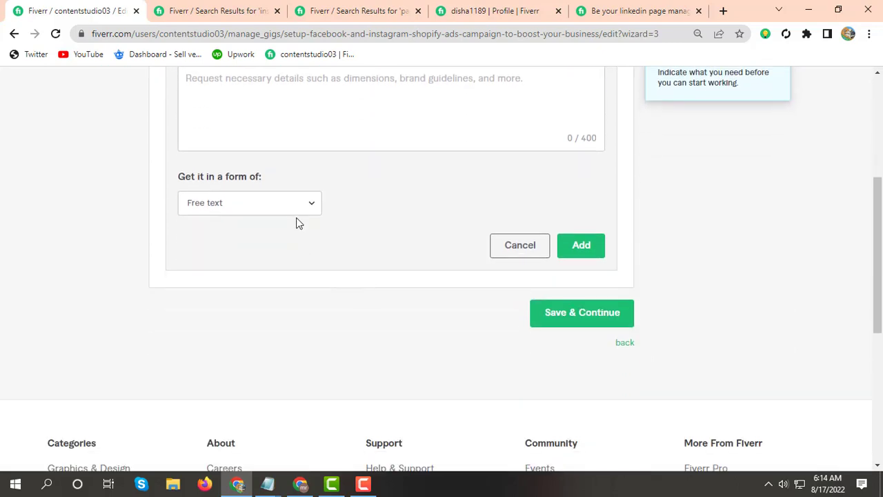
left_click(298, 210)
left_click(350, 211)
scroll(349, 213, "up", 2)
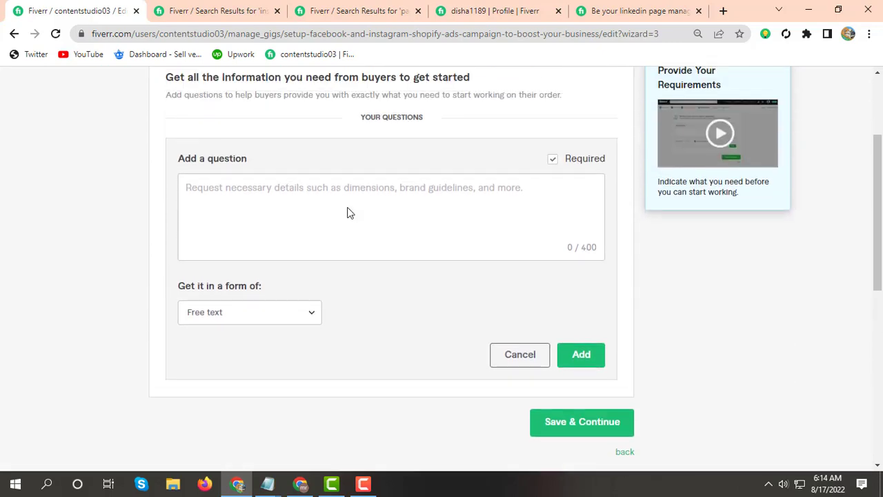
left_click(349, 218)
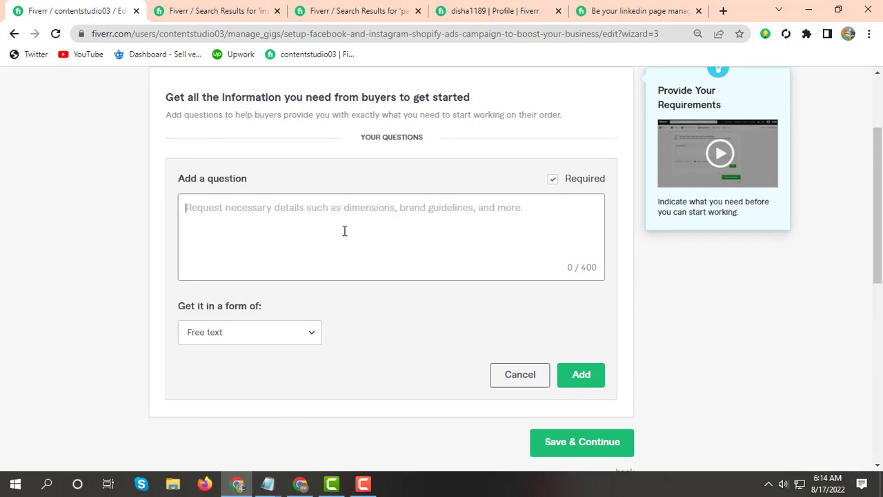
Step: Add the question "I required your business manager account ID and your Facebook page link. If you have no" and remove the original first question
type("I required your business manager account ID and your Facebook page link. If you have no business manager account no worry. I will assist you to create that one. Your ads account is disabled / Facebook does not approve your ads.")
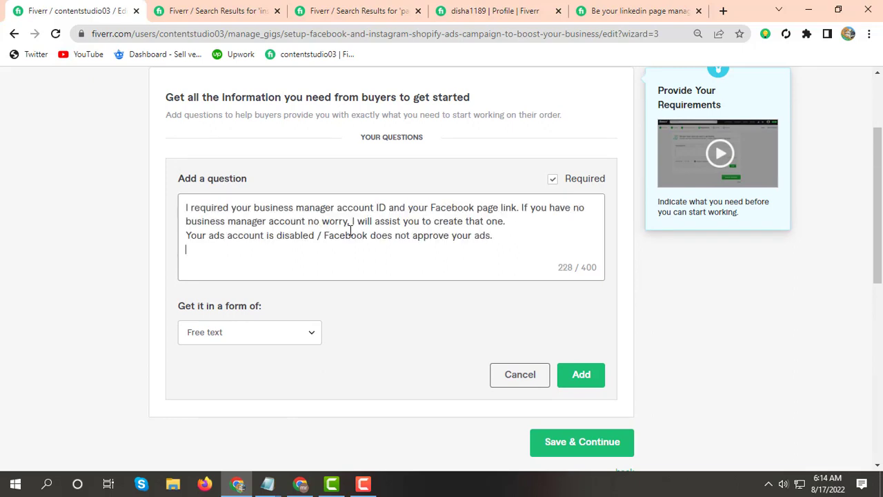
left_click_drag(506, 248, 173, 232)
key("BackSpace")
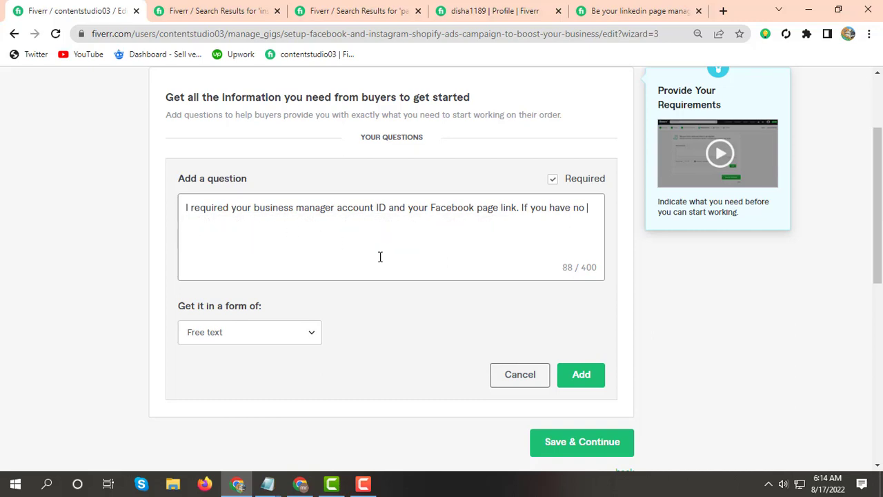
left_click(597, 383)
left_click(600, 241)
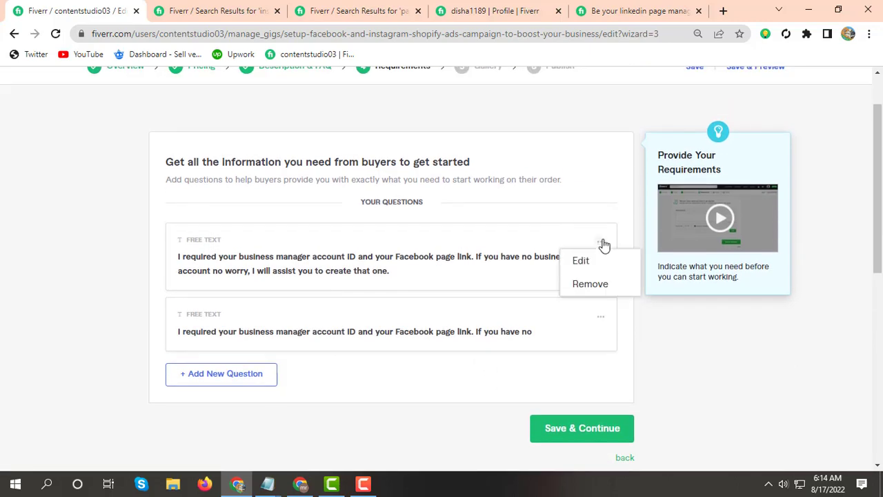
left_click(592, 284)
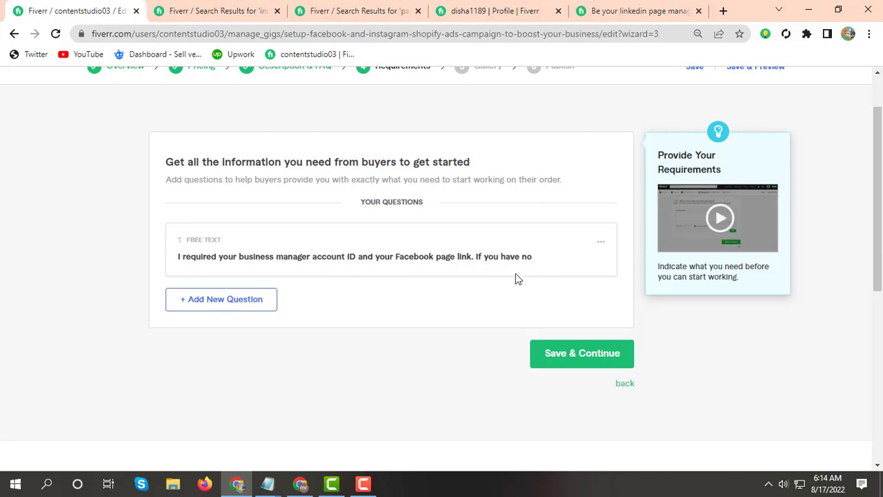
Step: Edit the remaining buyer question, replacing "If you have no" with "need business manager access" on a new line, and update it
left_click(601, 243)
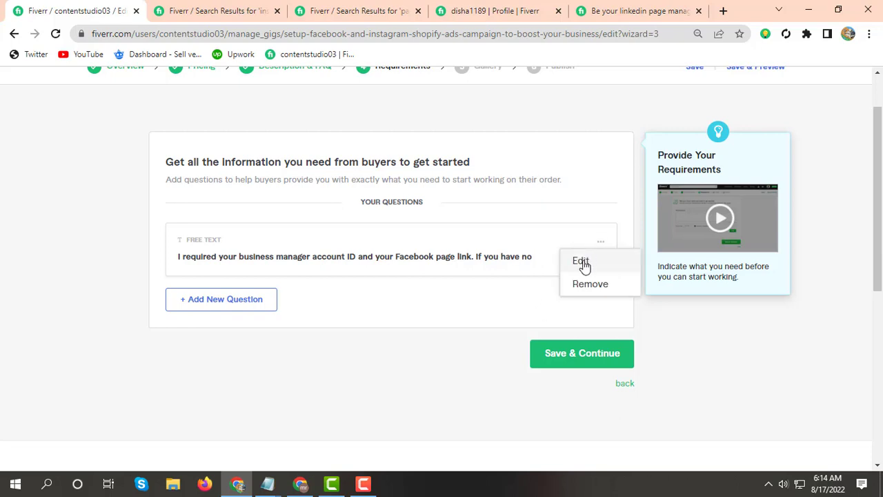
left_click(581, 261)
triple_click(587, 276)
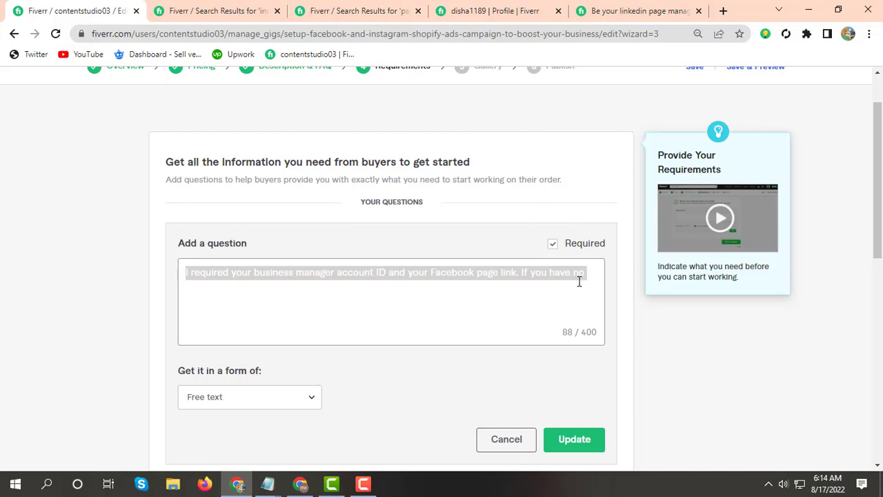
left_click(578, 274)
left_click_drag(521, 271, 518, 292)
key("BackSpace")
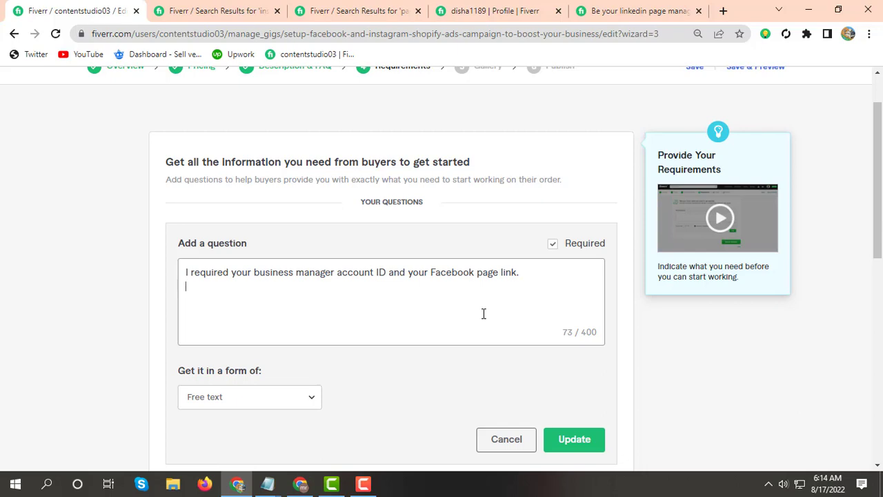
type("ed business ")
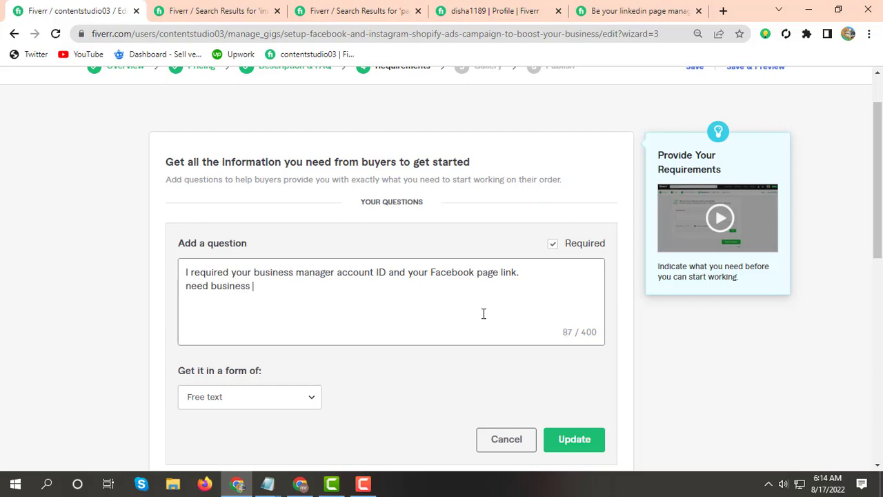
type("manager access")
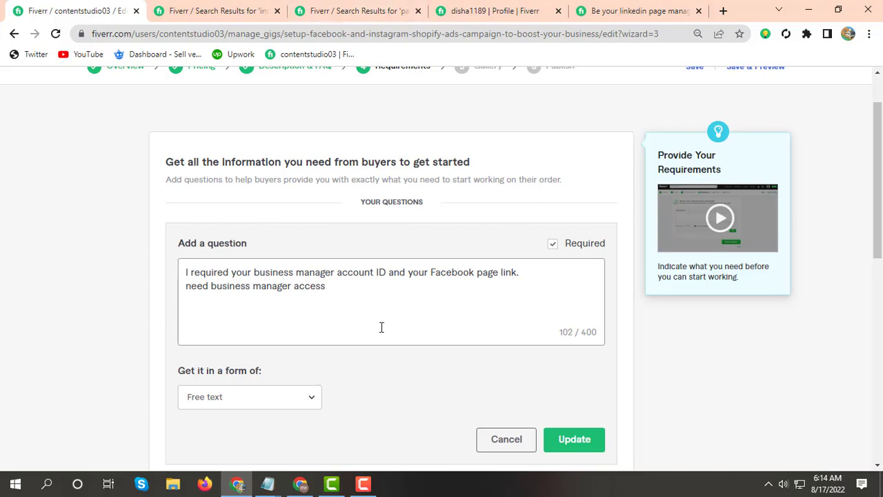
left_click(593, 439)
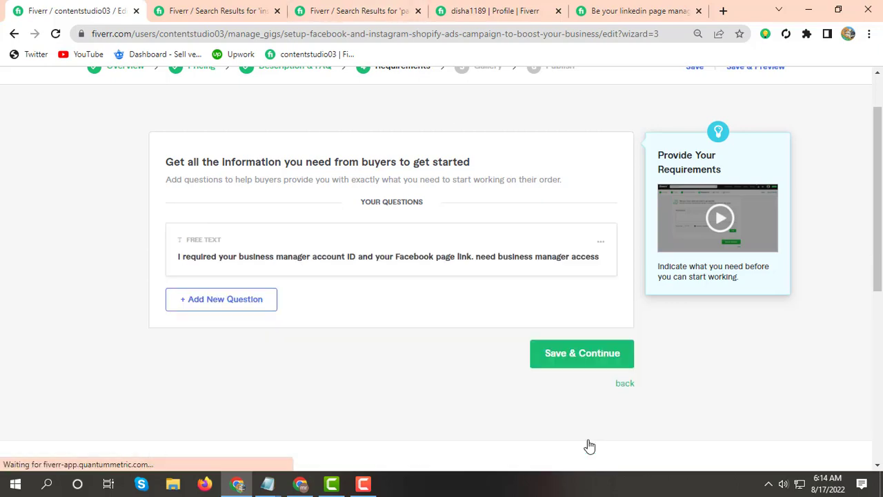
Step: Save the gig's Requirements and Gallery sections and continue to Publish
left_click(592, 360)
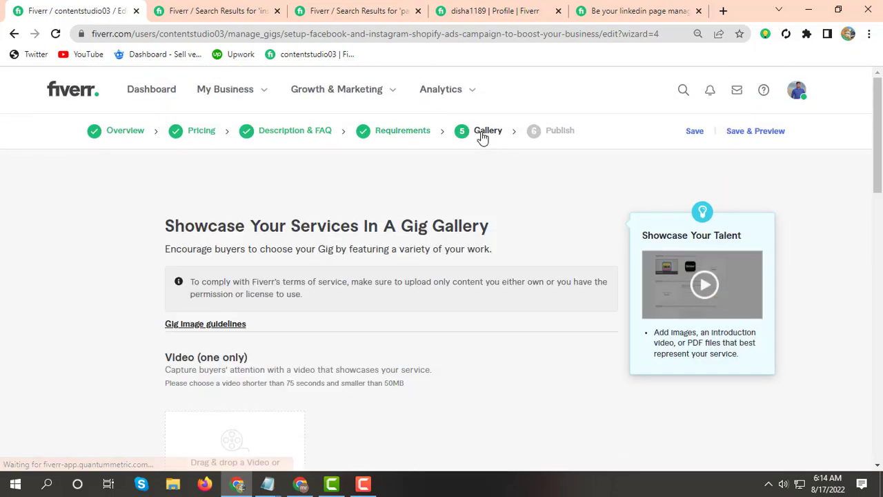
scroll(582, 357, "down", 3)
scroll(582, 356, "down", 7)
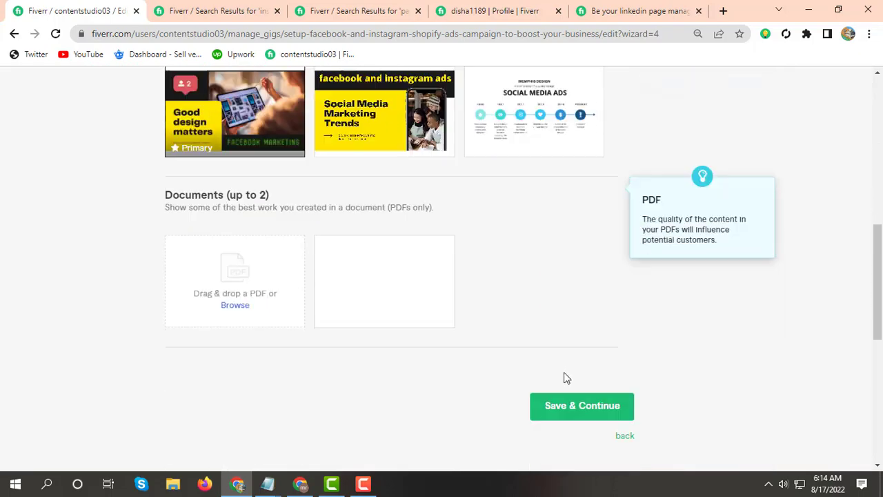
left_click(595, 160)
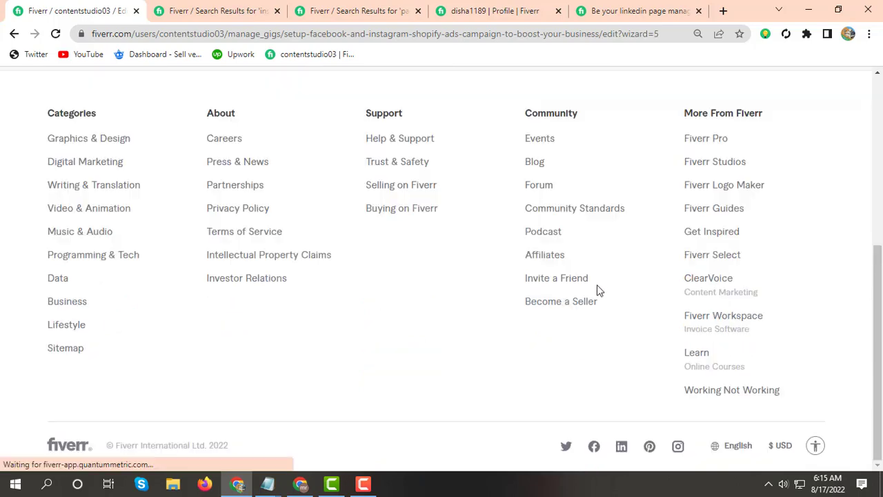
Step: Publish the gig and finish the wizard to return to the gigs list
left_click(610, 377)
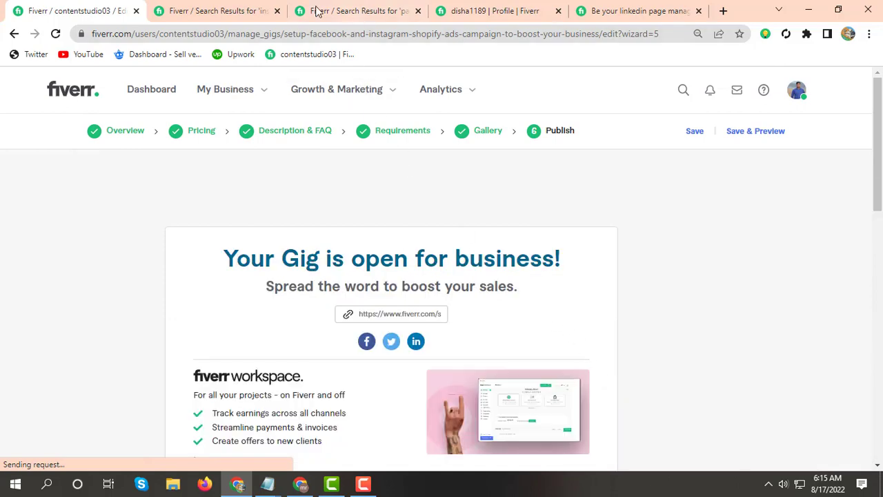
scroll(579, 290, "down", 5)
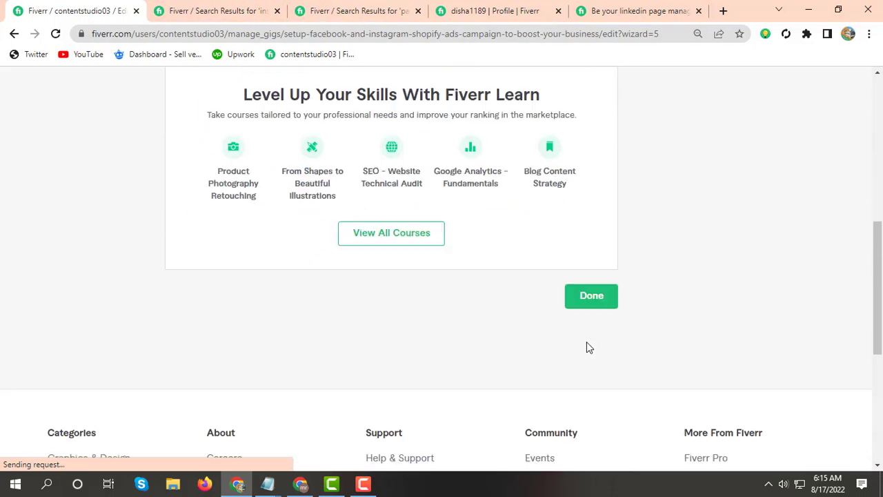
left_click(589, 279)
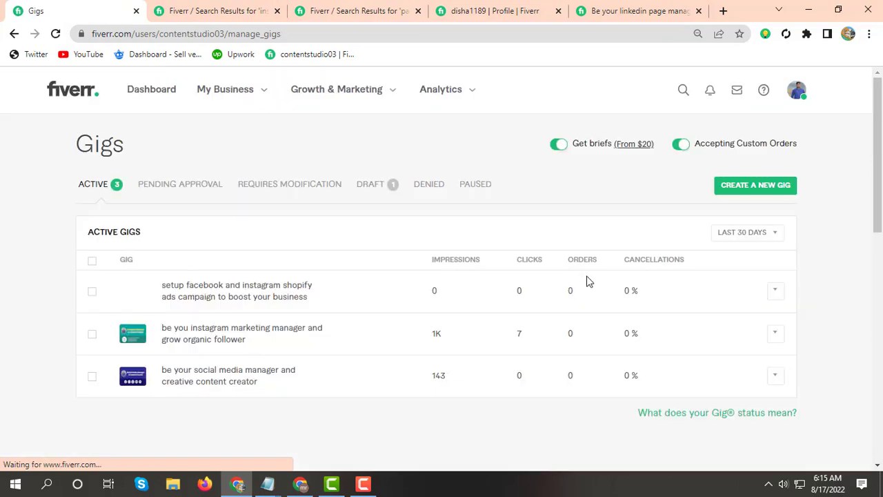
Step: Open the seller profile and view the newly published Facebook and Instagram Shopify ads gig
left_click(800, 96)
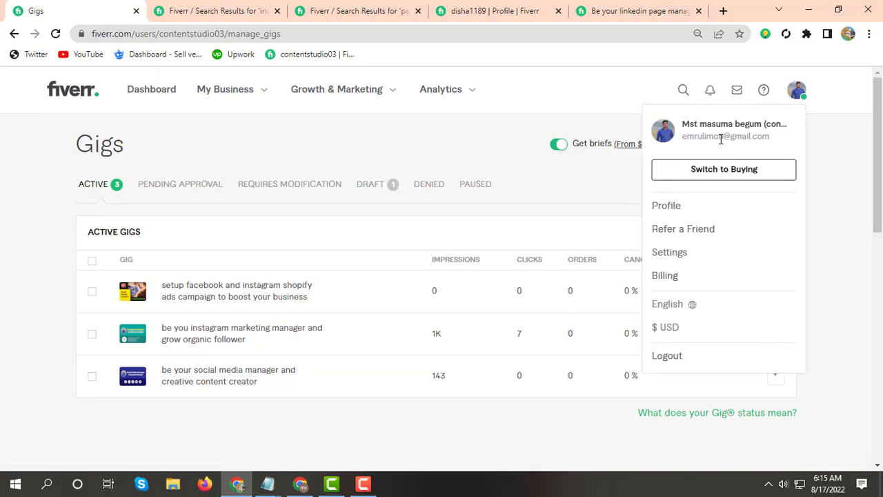
left_click(661, 209)
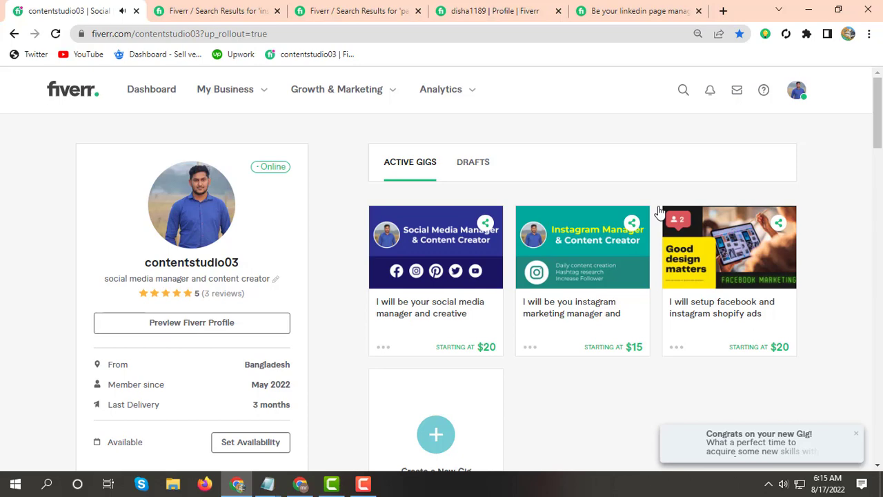
left_click(725, 240)
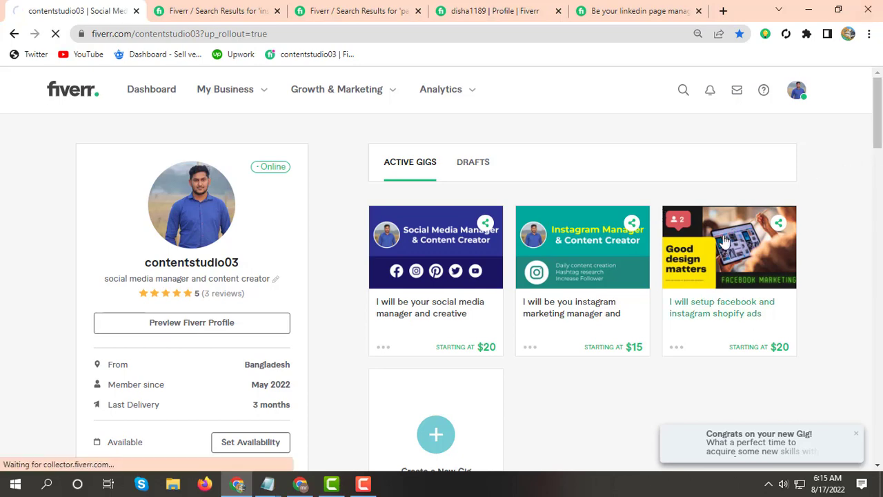